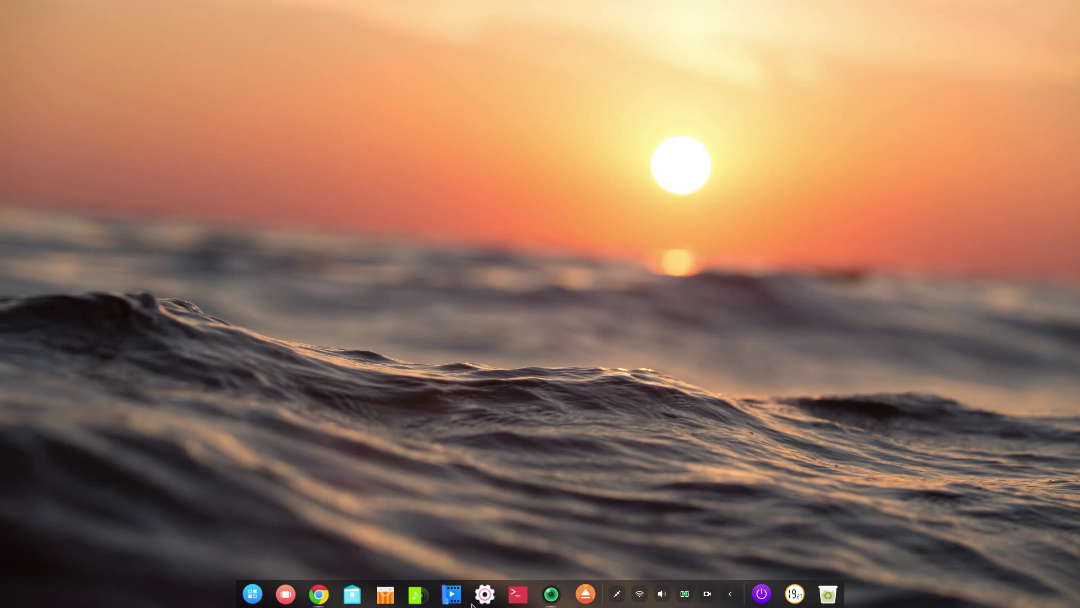
Step: Bring up the Control Center overview and the file manager showing the Recordings folder
left_click(484, 595)
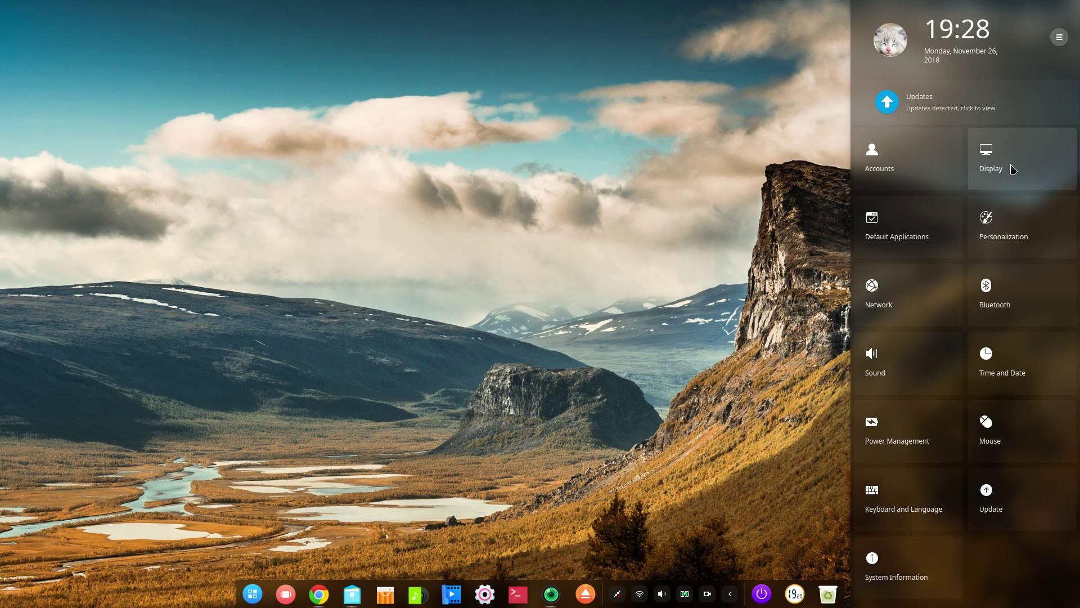
left_click(353, 592)
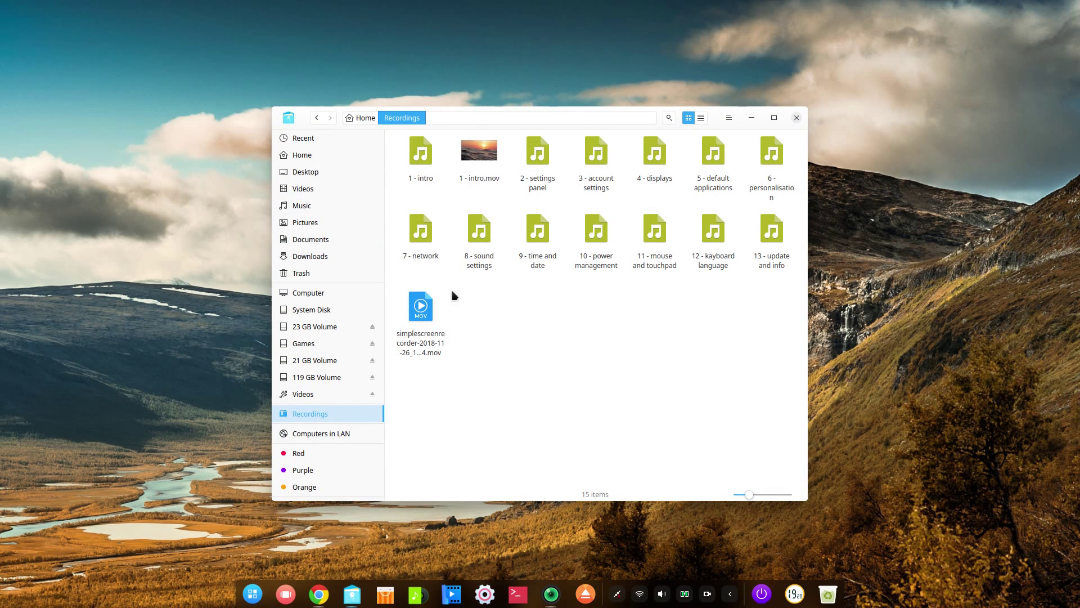
Step: Dismiss the old Display scaling and Set successfully notifications from the notification list
left_click(484, 594)
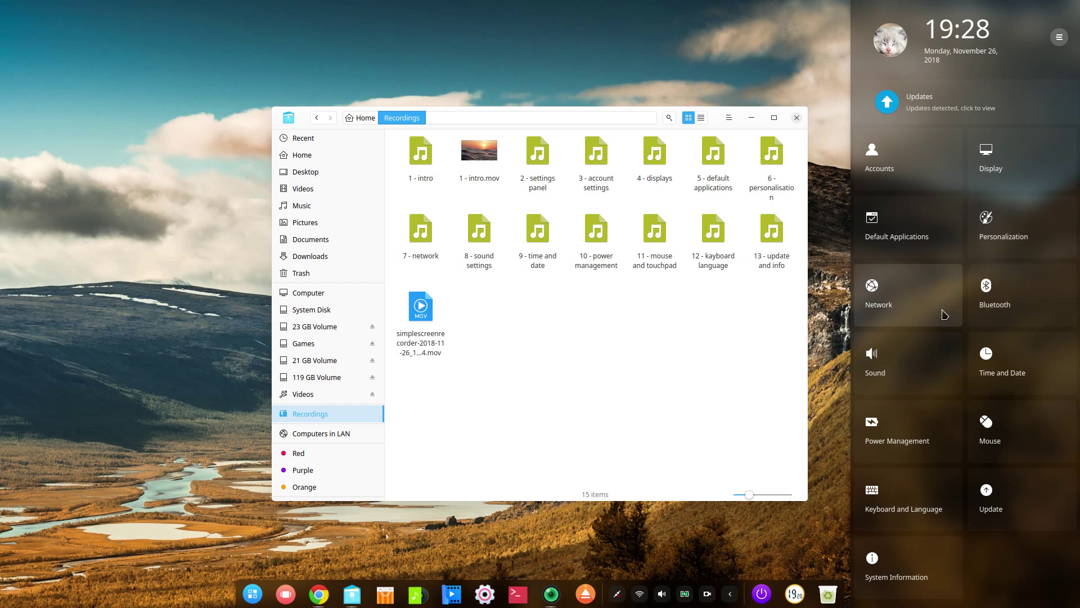
left_click(1059, 38)
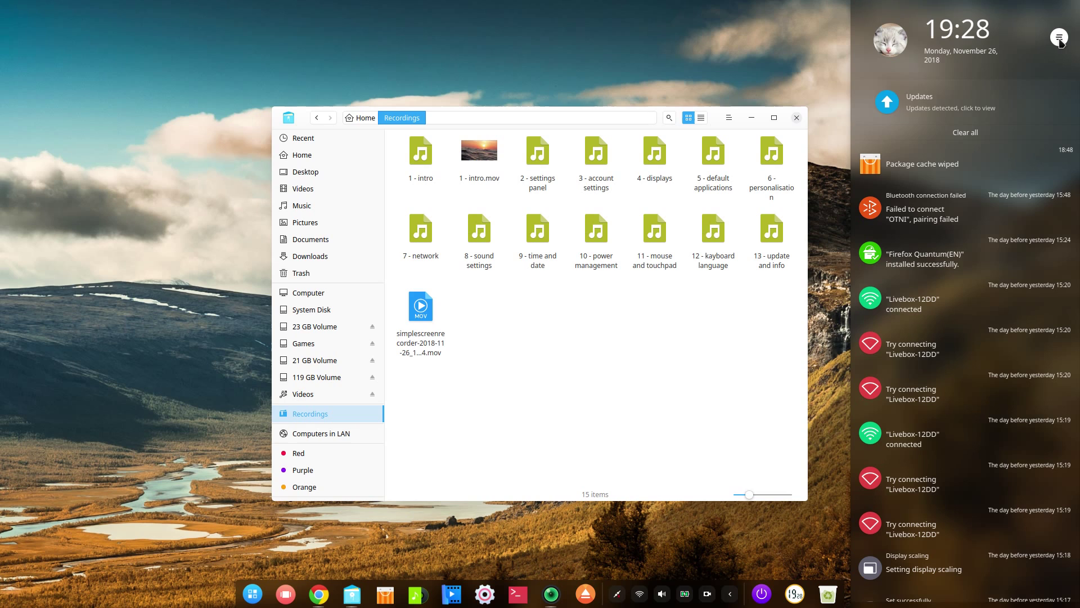
scroll(1028, 258, "down", 8)
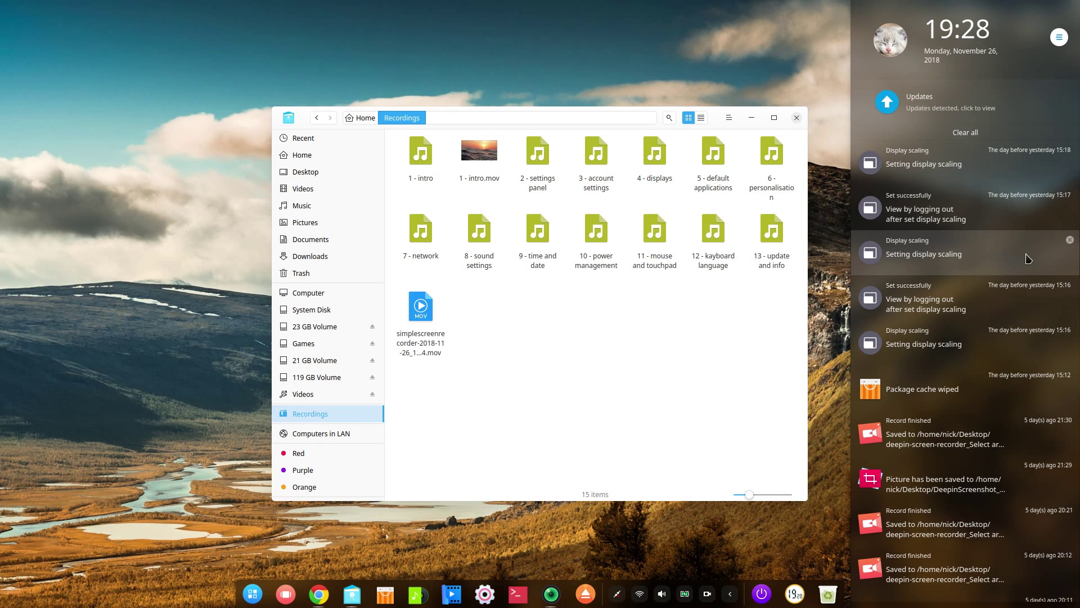
left_click(1070, 239)
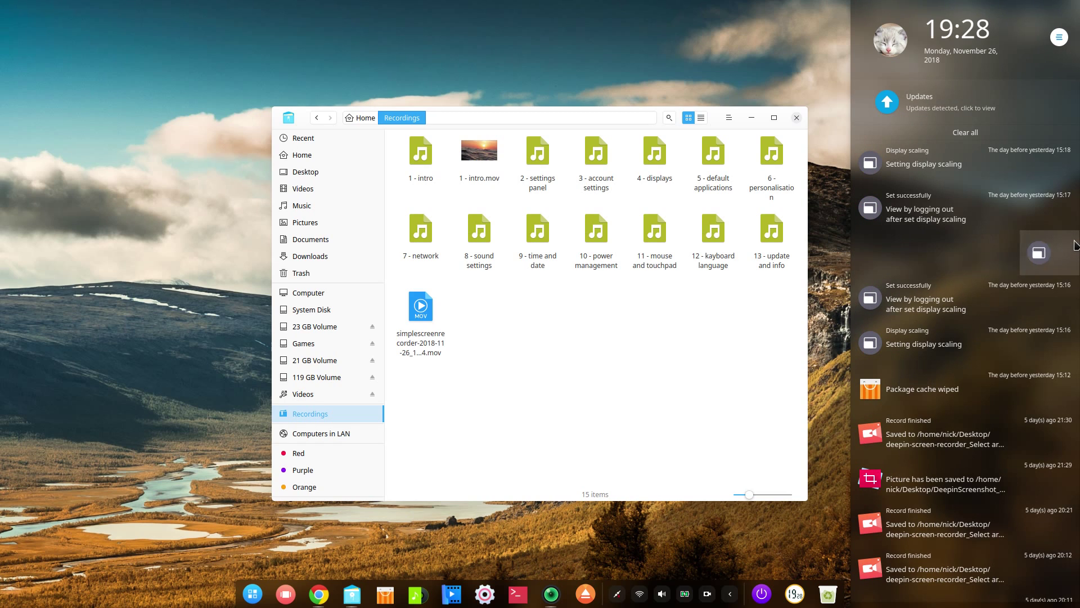
left_click(1070, 195)
left_click(1070, 196)
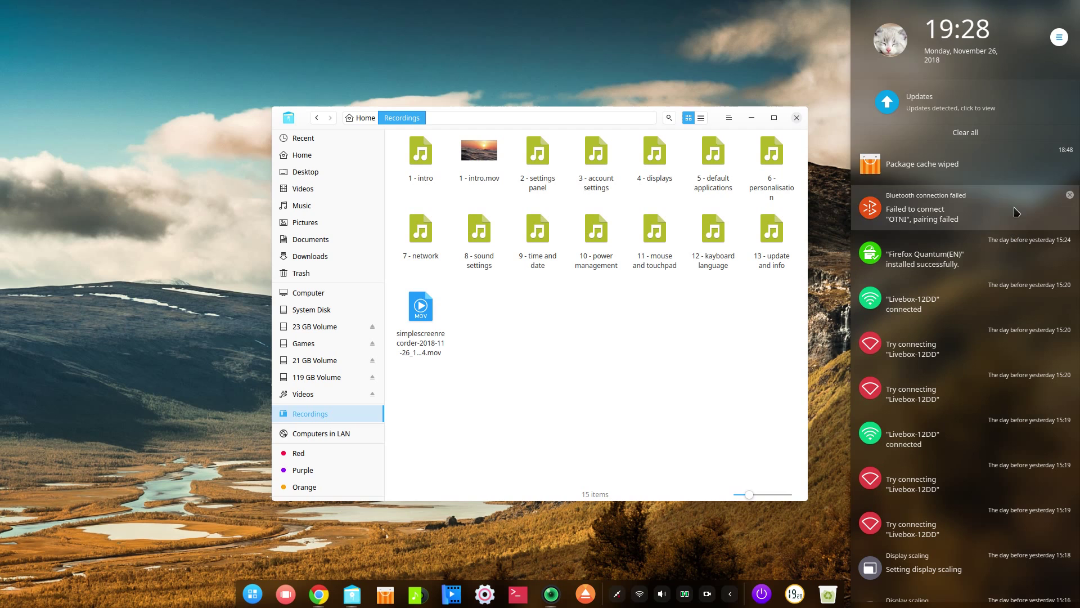
left_click(1061, 38)
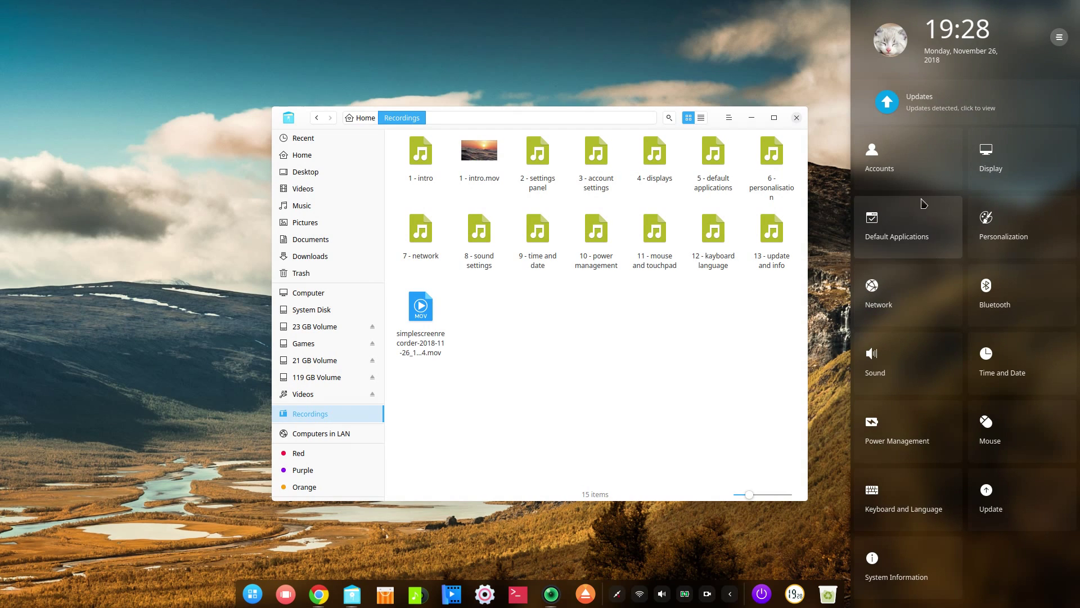
Step: Open the All Settings list at Accounts and scroll through the categories
left_click(902, 177)
scroll(990, 186, "down", 6)
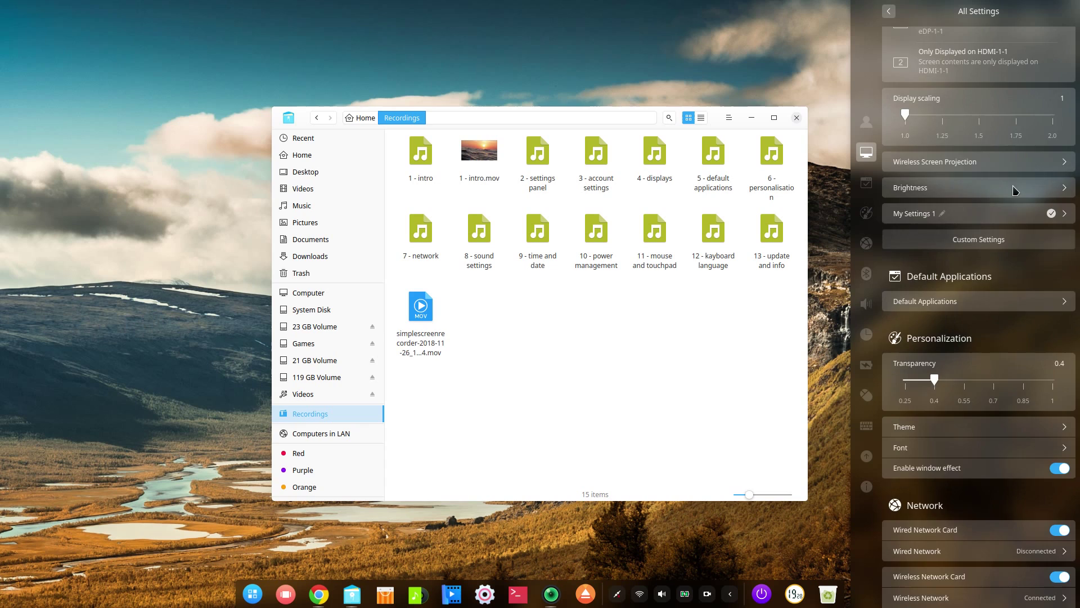
scroll(1007, 191, "down", 10)
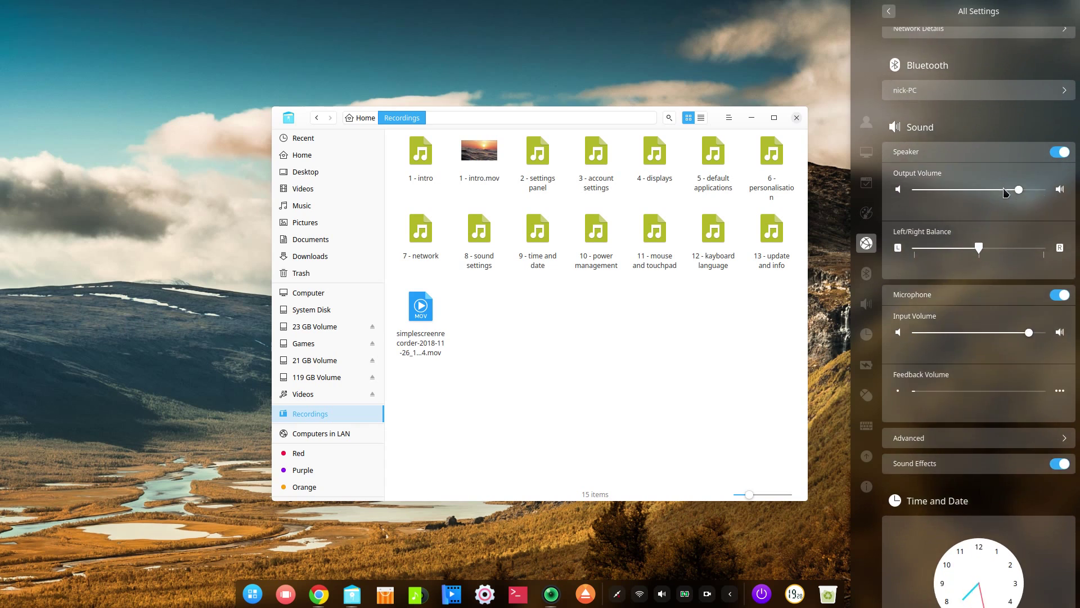
scroll(997, 192, "down", 10)
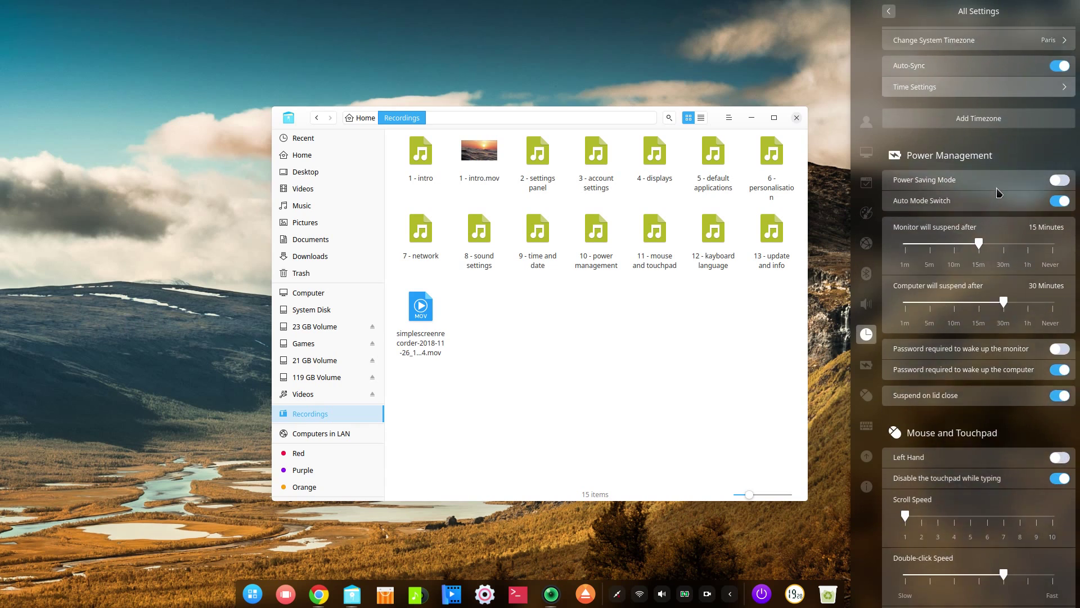
scroll(999, 192, "down", 10)
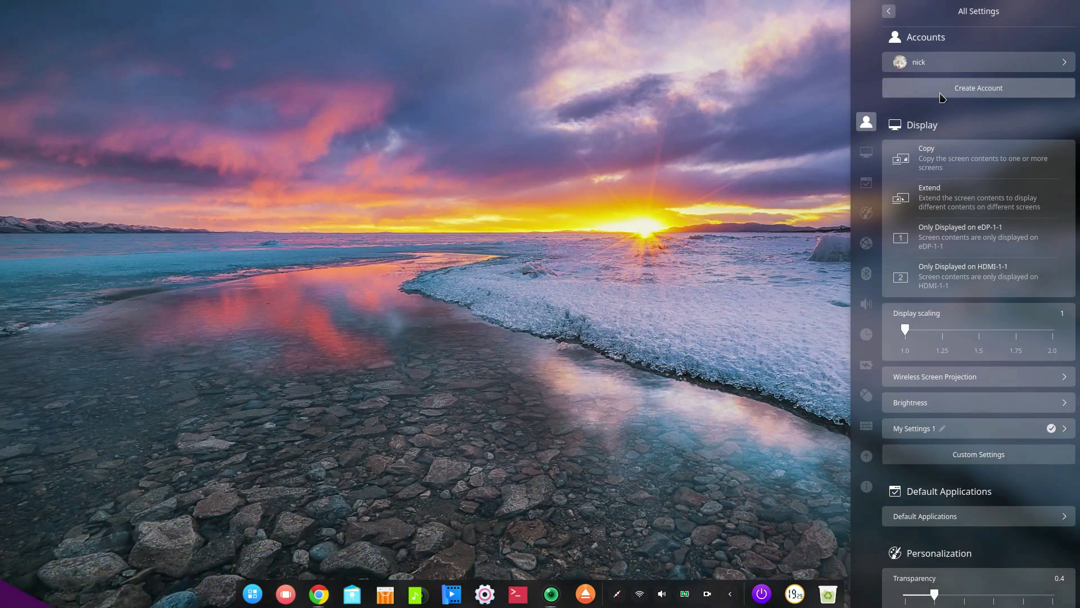
Step: Review the current user's avatar and password options without changing the password
left_click(977, 90)
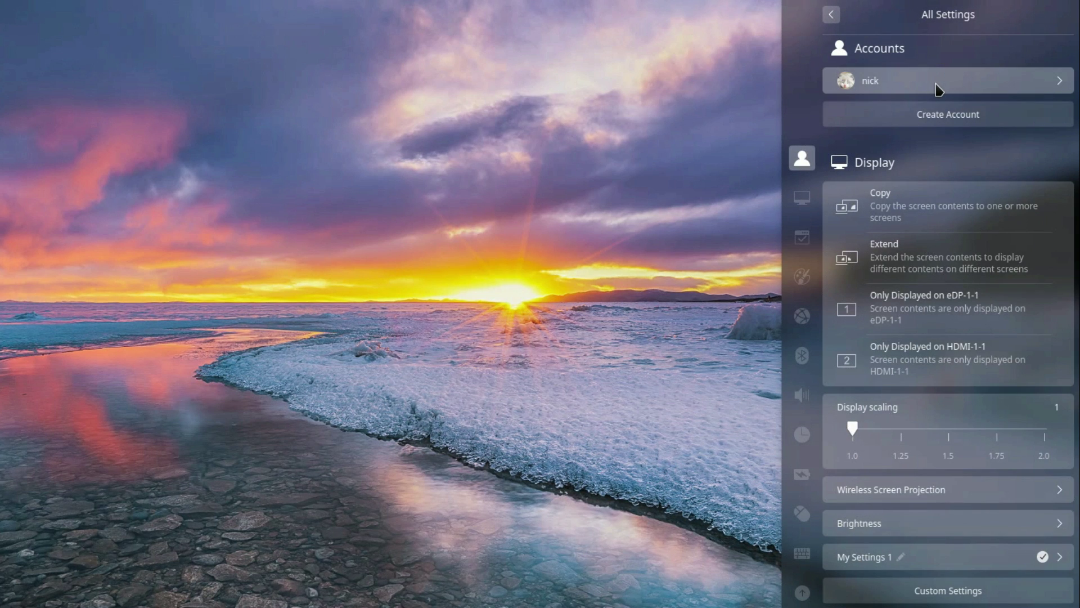
left_click(938, 84)
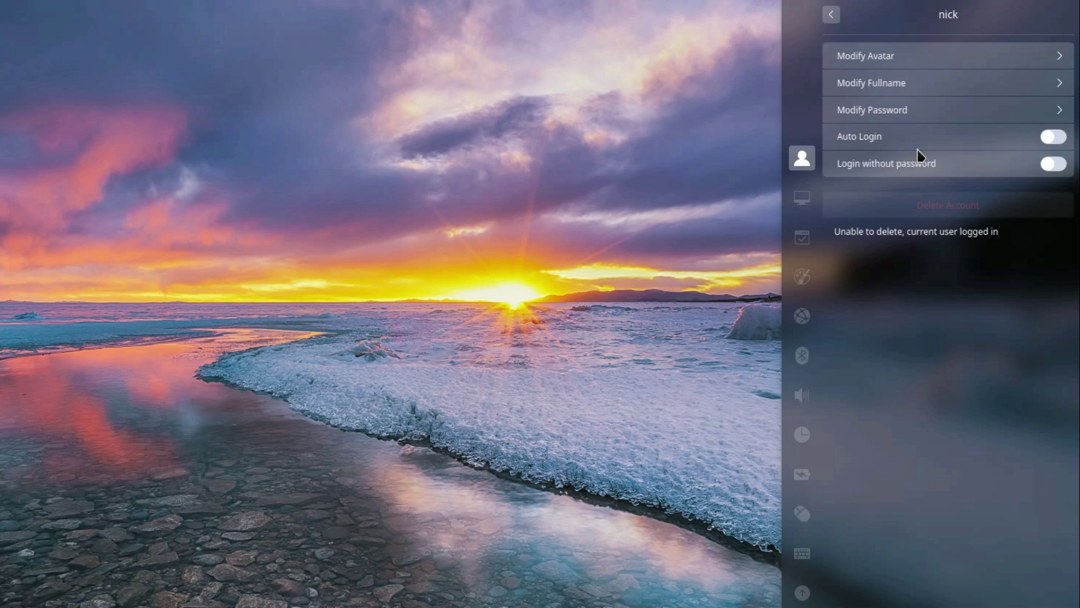
left_click(917, 63)
left_click(886, 117)
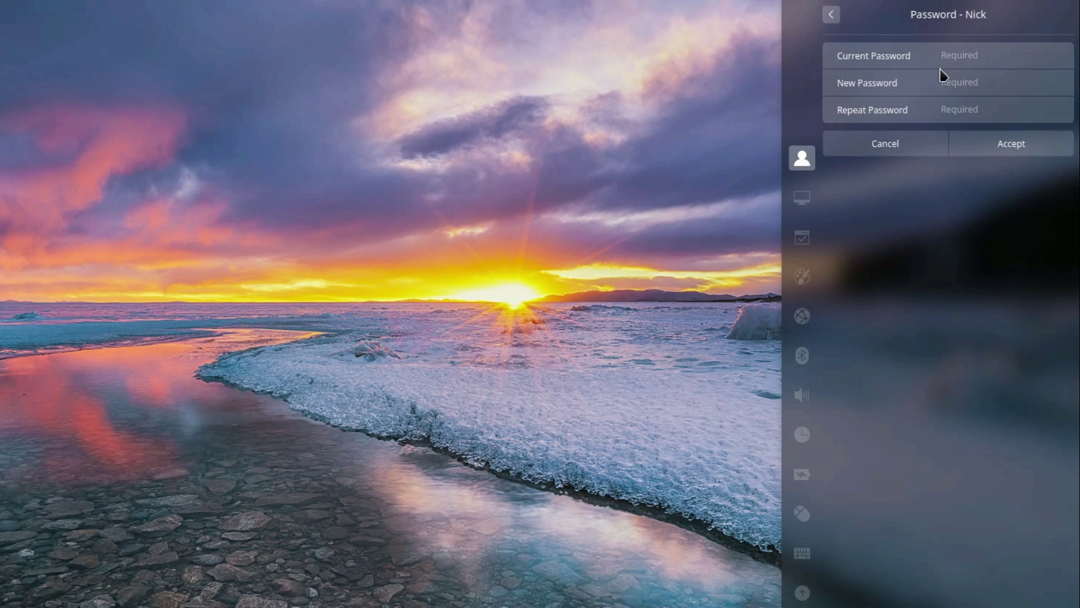
left_click(881, 144)
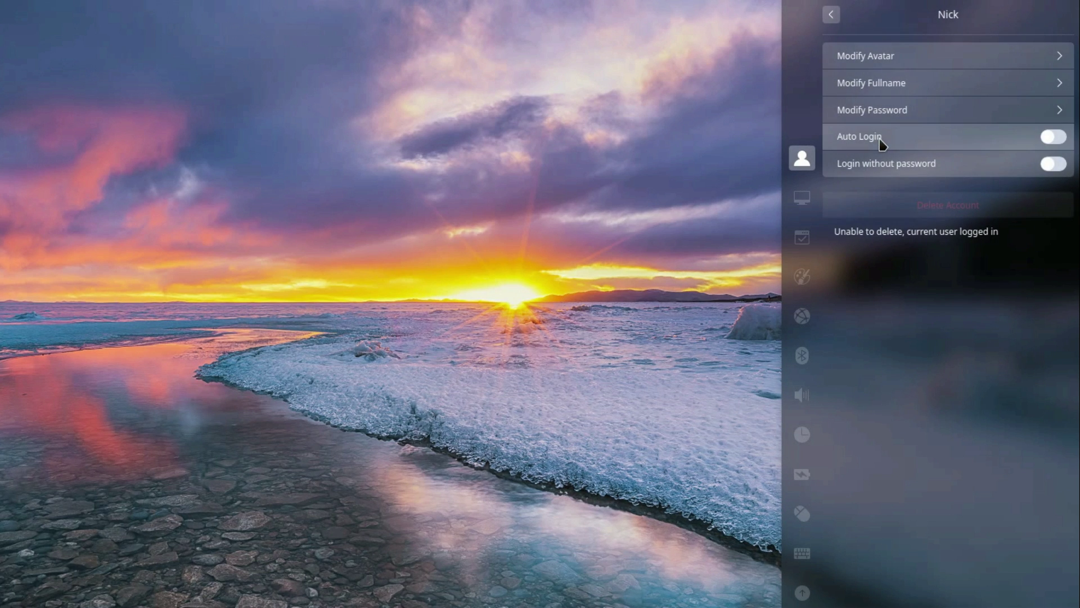
Step: Enable Auto Login after confirming with the account password, and cancel Login without password
left_click(1053, 140)
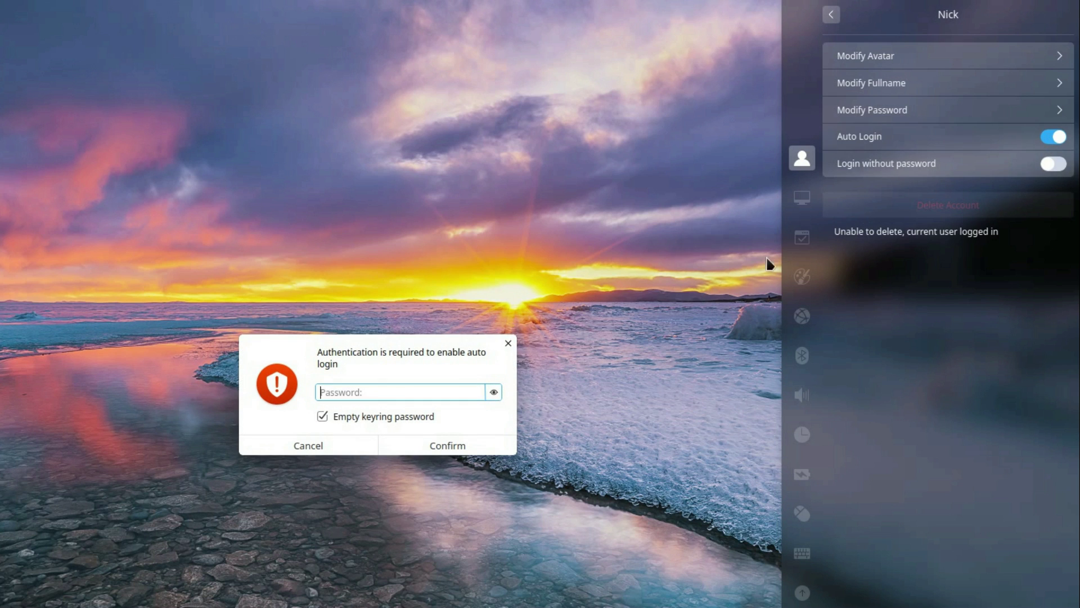
type("•••••••••••")
key("Return")
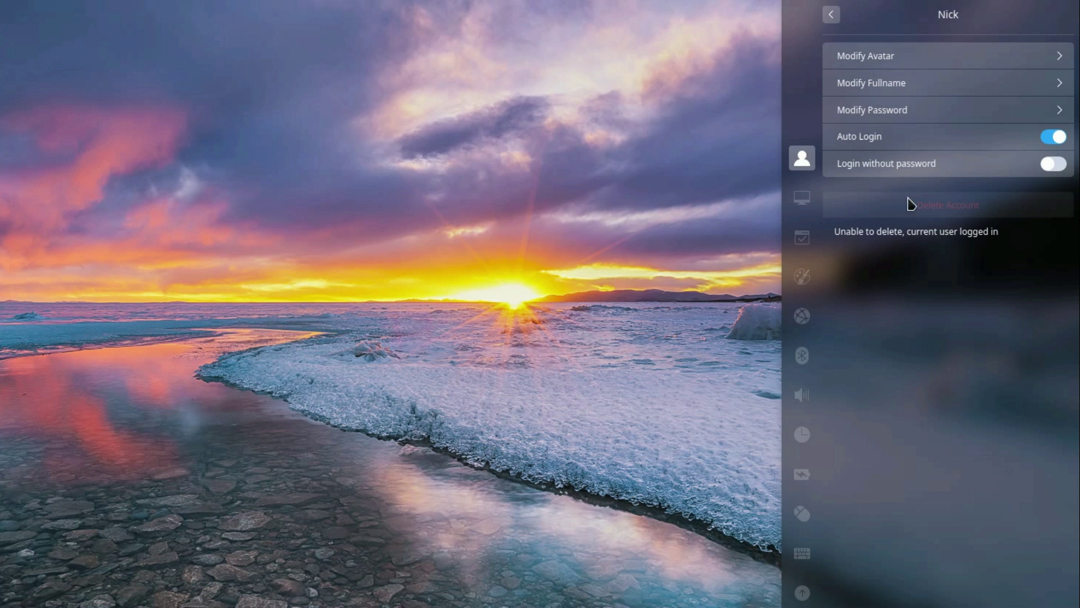
left_click(1045, 165)
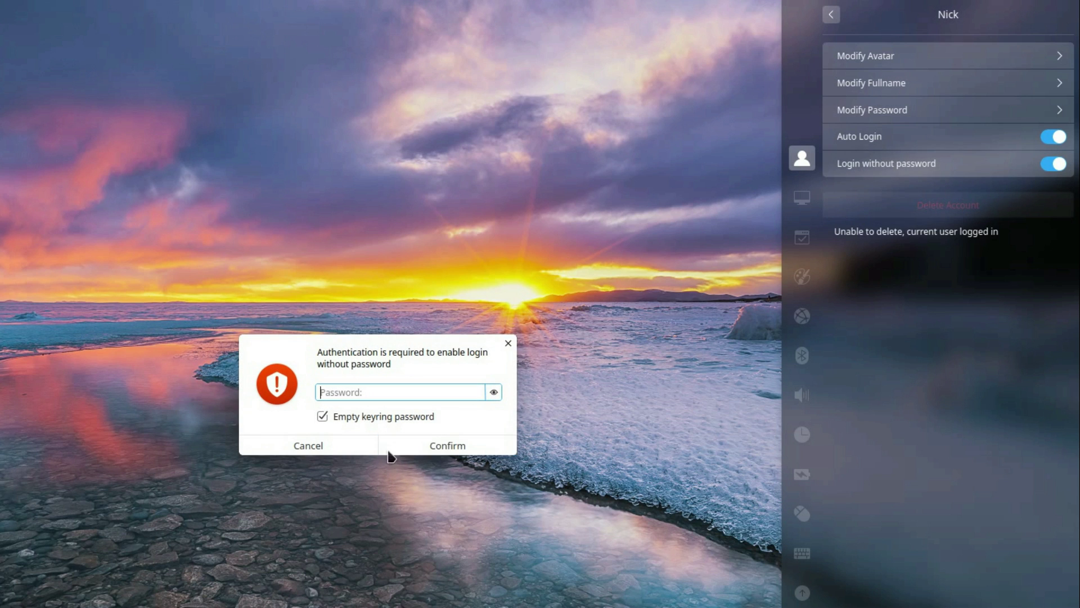
left_click(331, 447)
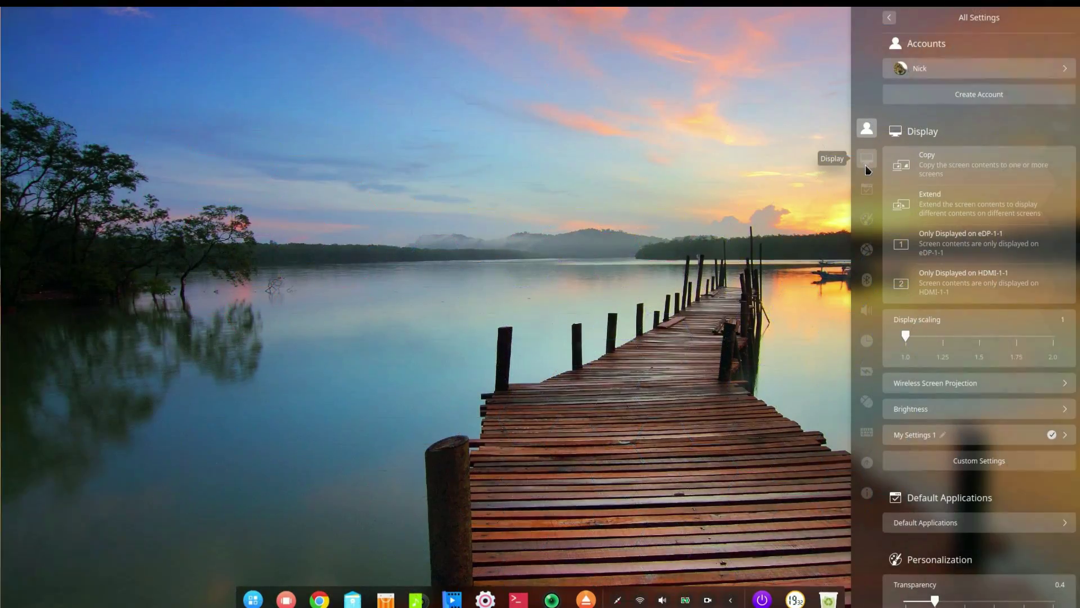
Step: In Display settings, try 1.25 display scaling, then set it back to 1.0
left_click(865, 164)
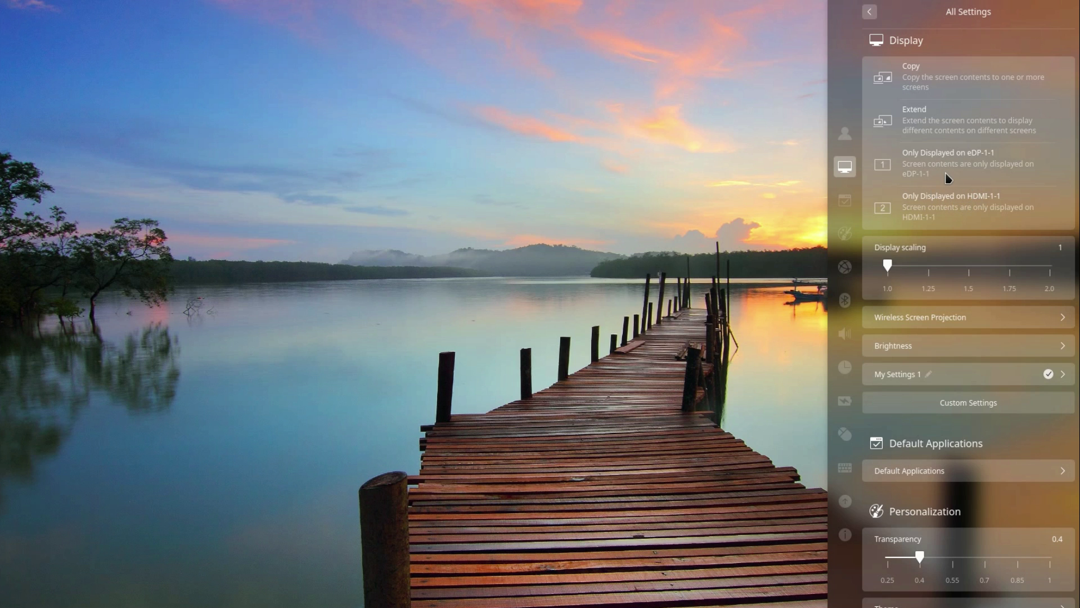
mouse_move(889, 269)
left_mouse_down()
mouse_move(1050, 271)
mouse_move(889, 271)
left_mouse_up()
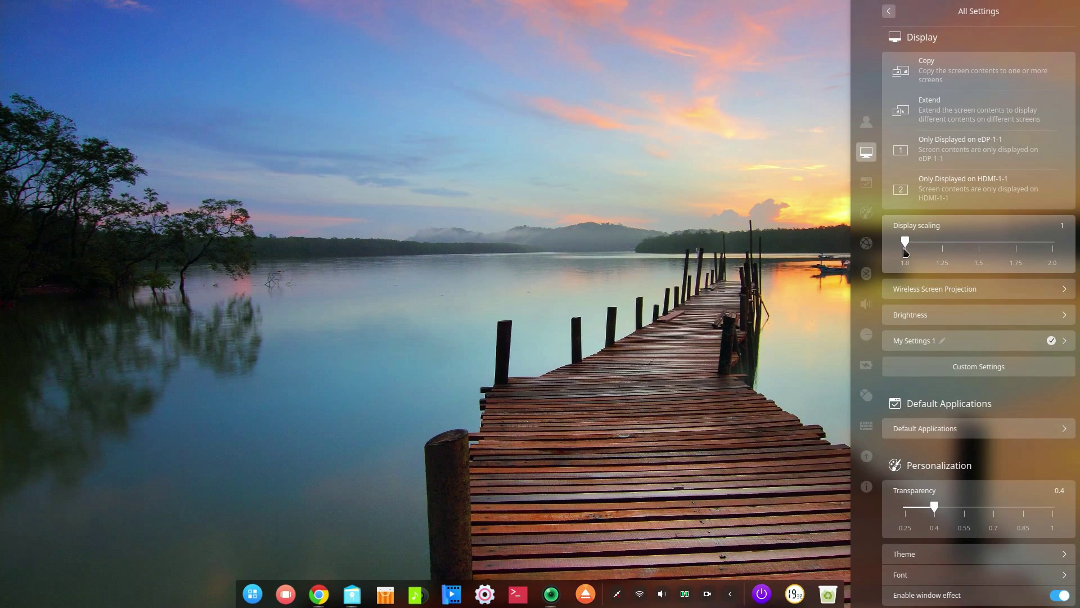
left_click(941, 252)
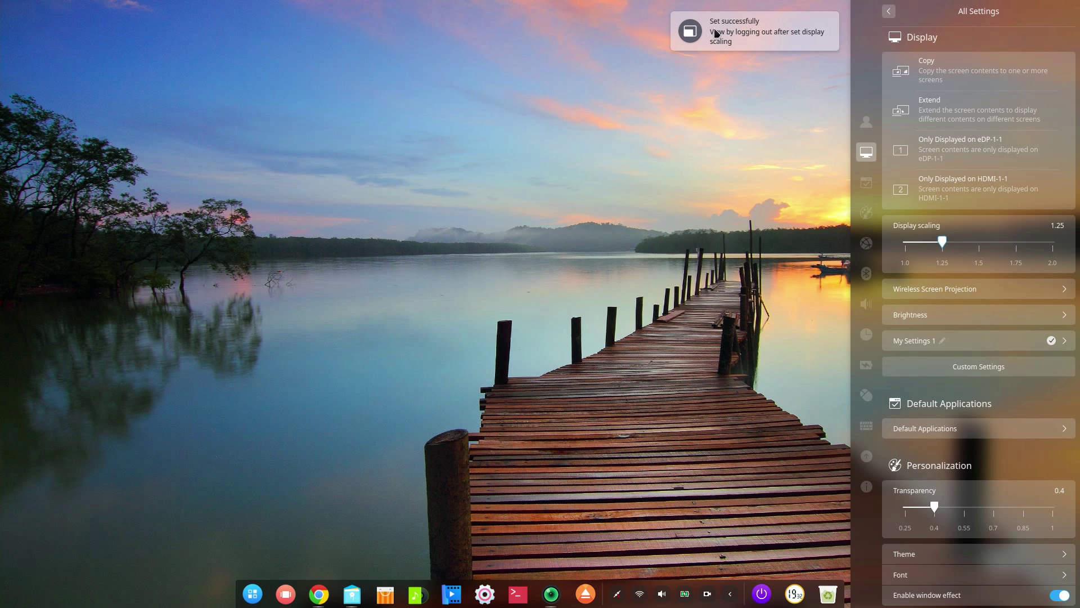
left_click(905, 243)
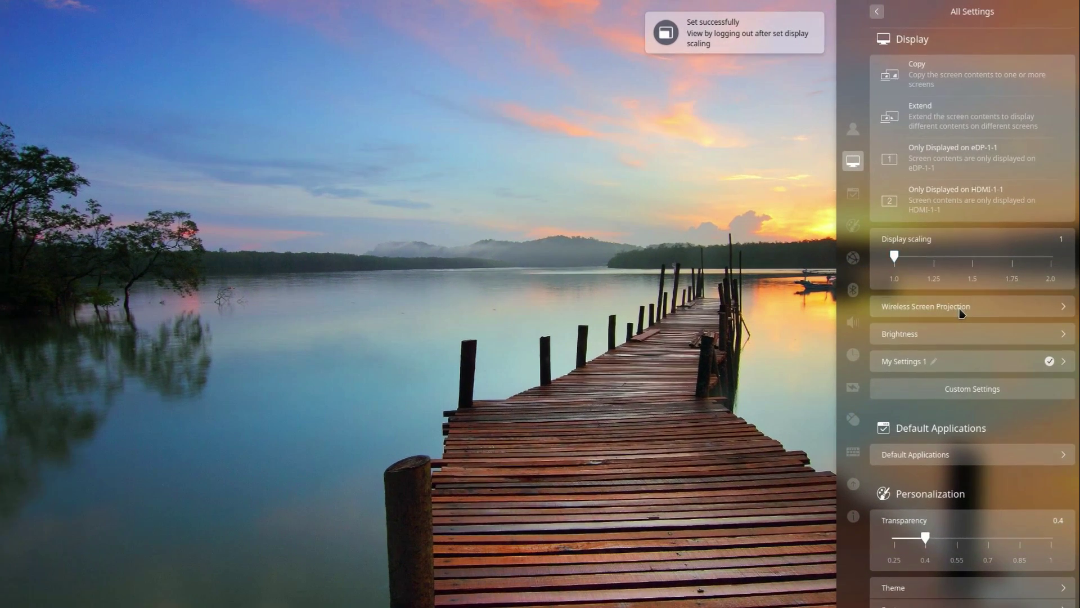
Step: Switch on Wireless Screen Projection
left_click(960, 311)
left_click(1057, 47)
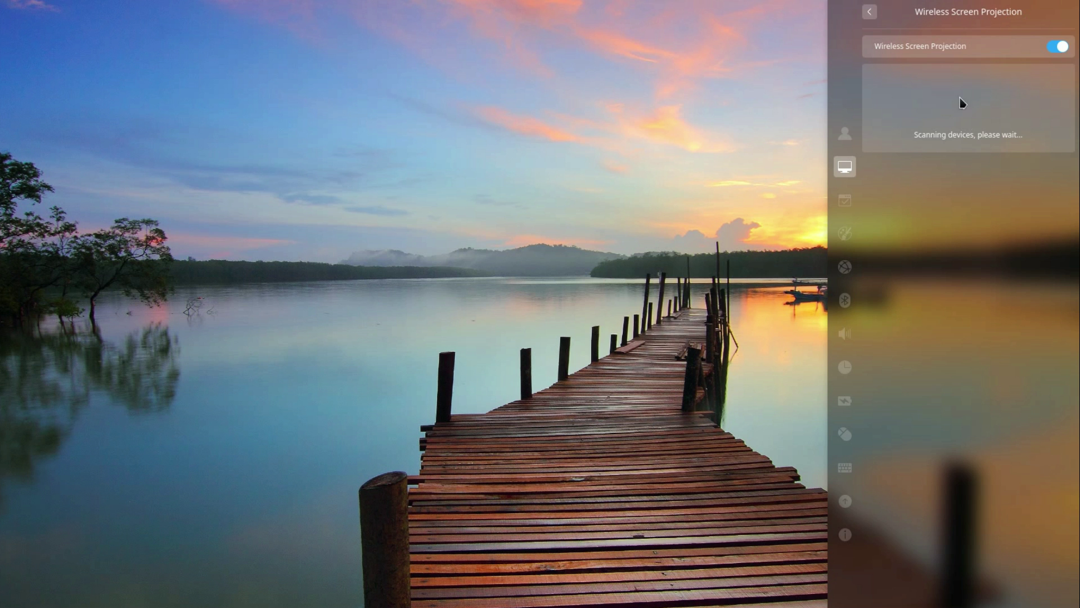
left_click(869, 12)
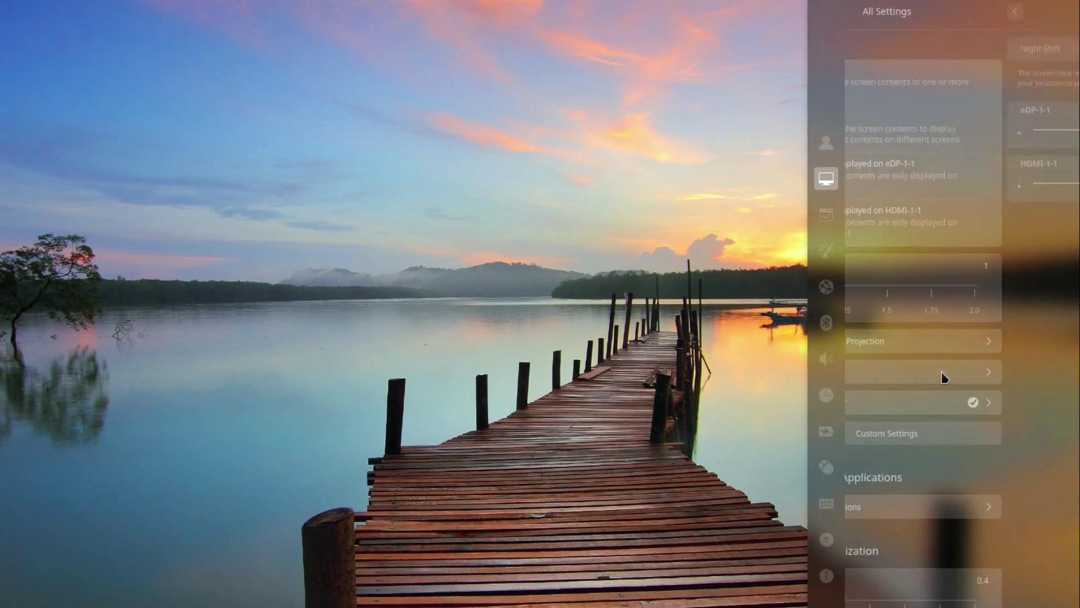
Step: Lower the HDMI-1-1 brightness and turn on Night Shift in Brightness settings
left_click(957, 345)
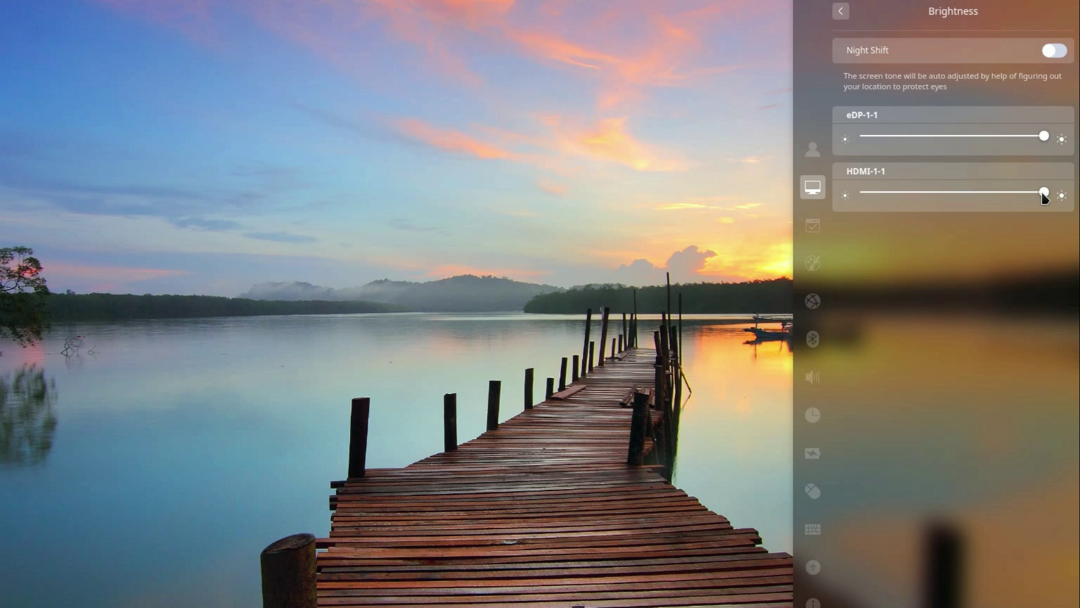
left_click_drag(1043, 193, 1005, 193)
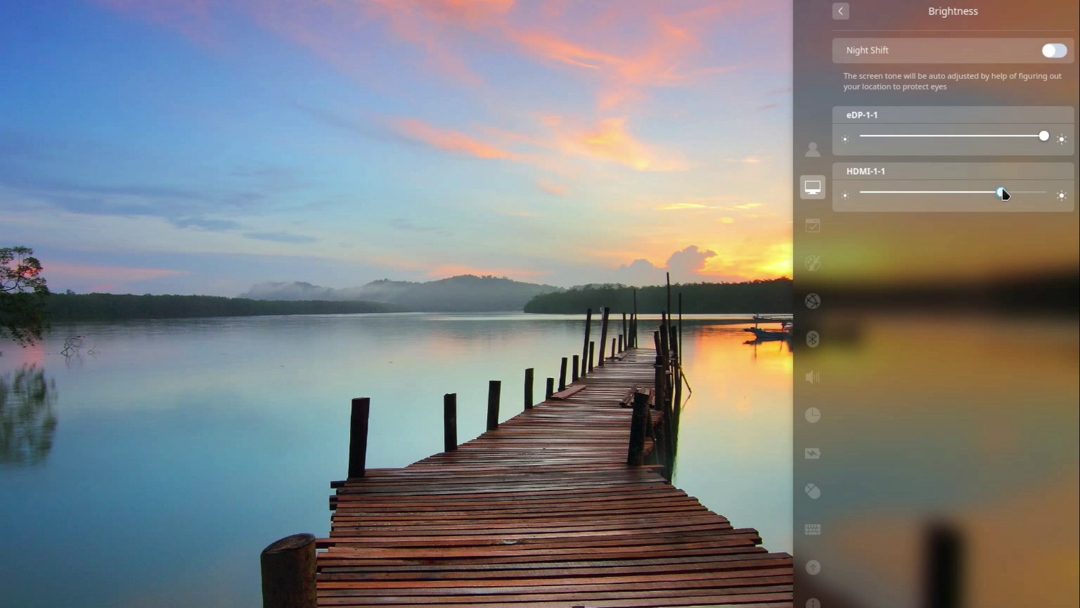
left_click(1053, 50)
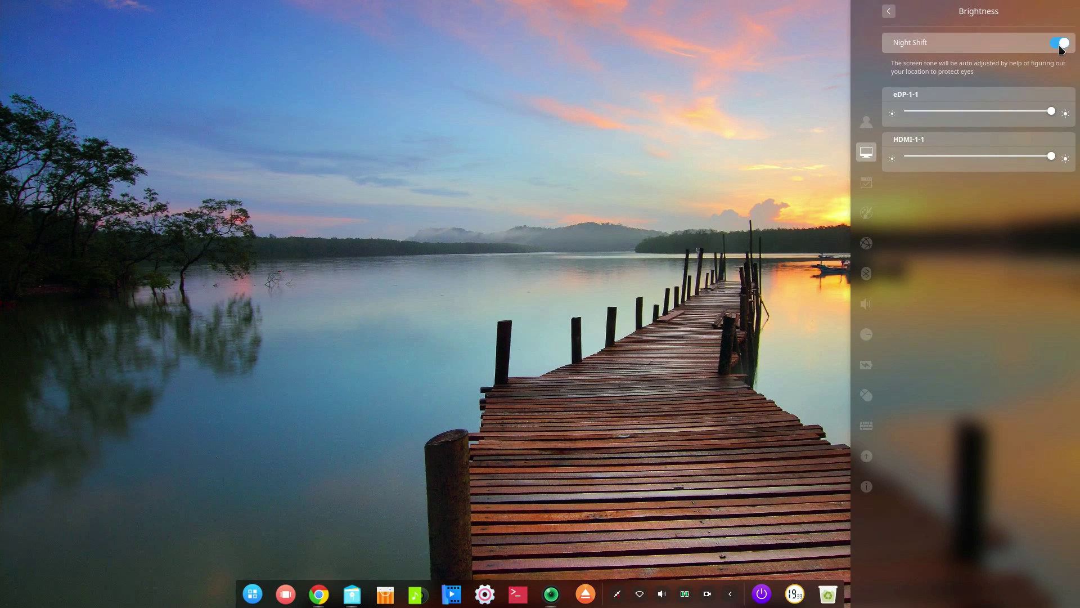
key("Escape")
Step: Edit the My Settings 1 profile and browse HDMI-1-1 resolutions, leaving 1920×1080
left_click(1055, 348)
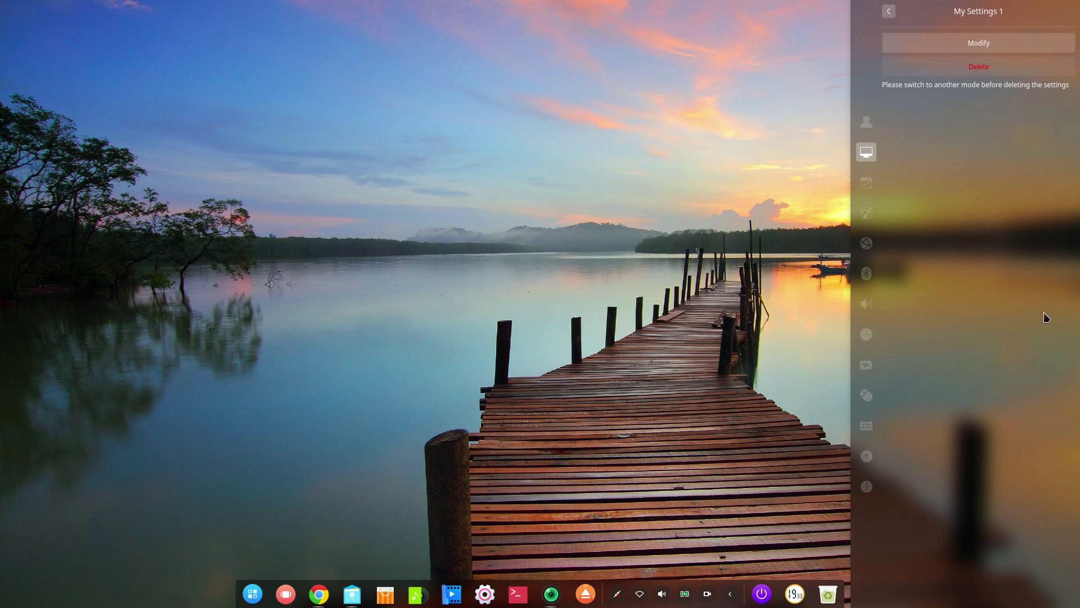
left_click(960, 47)
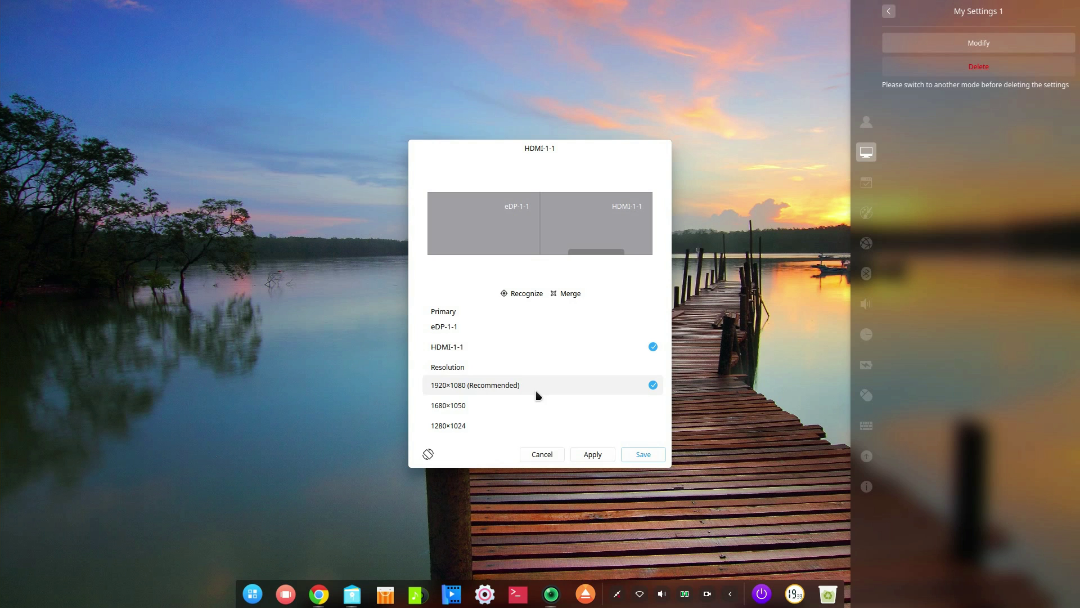
scroll(535, 393, "down", 3)
scroll(527, 393, "up", 3)
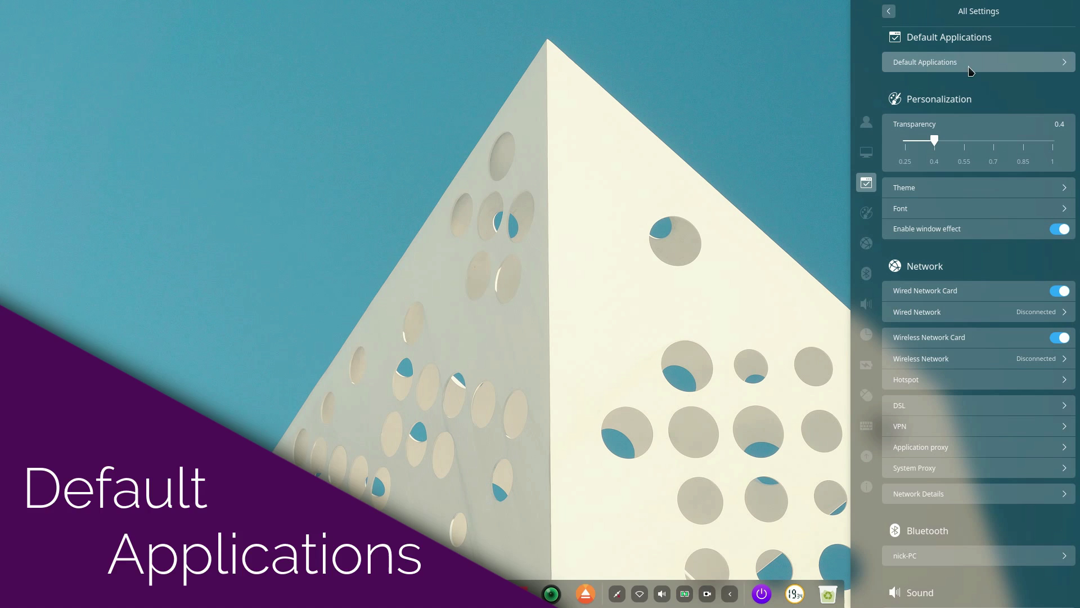
Step: Set Firefox as the default browser in Default Applications
left_click(965, 68)
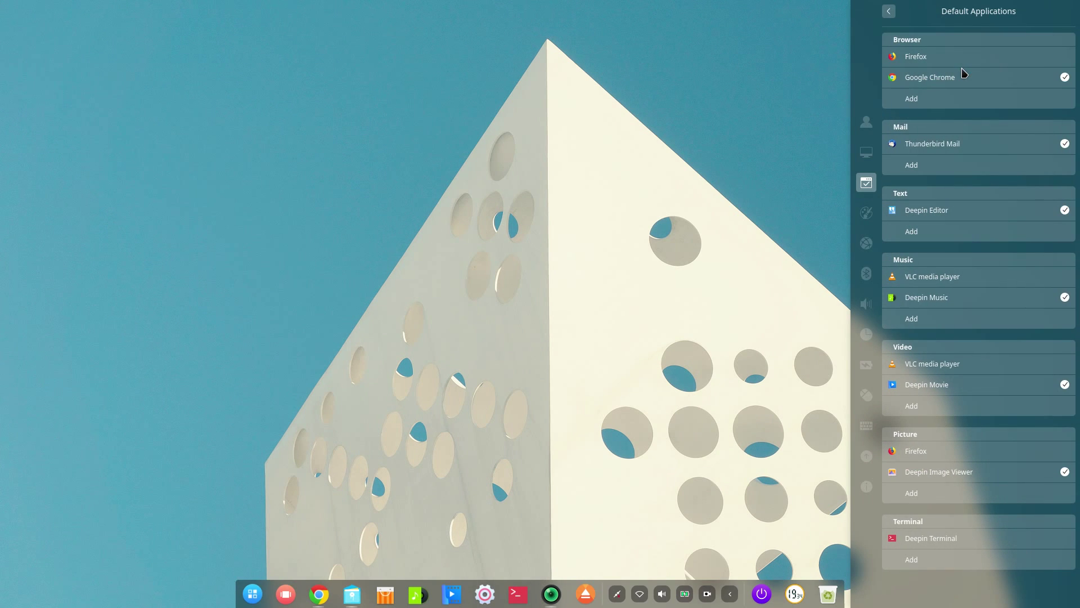
left_click(957, 58)
Step: Raise Personalization transparency to 0.55, then lower it to 0.25
left_click(911, 100)
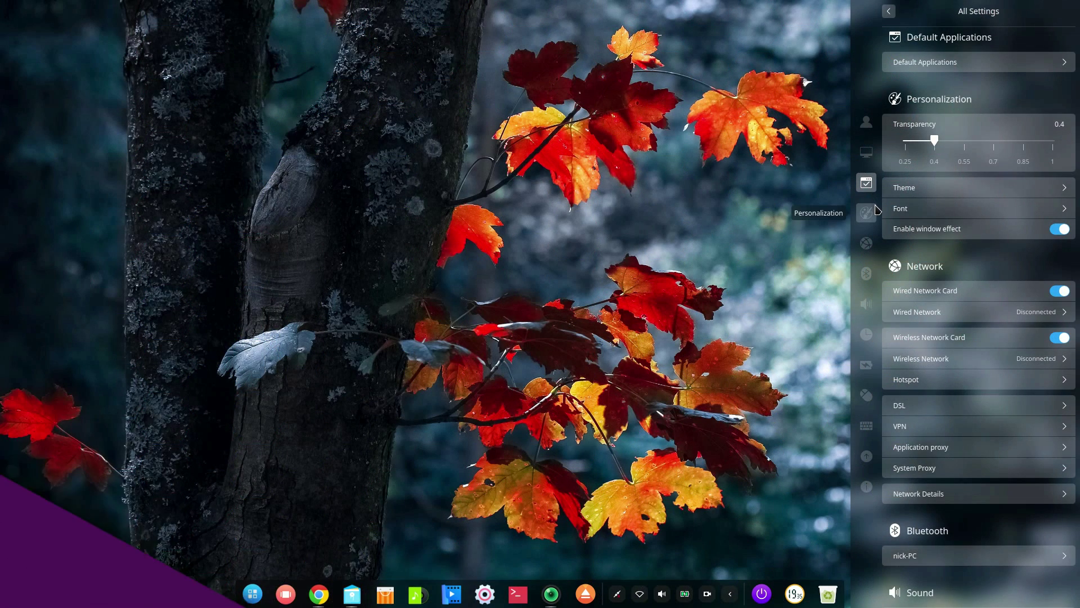
left_click(866, 212)
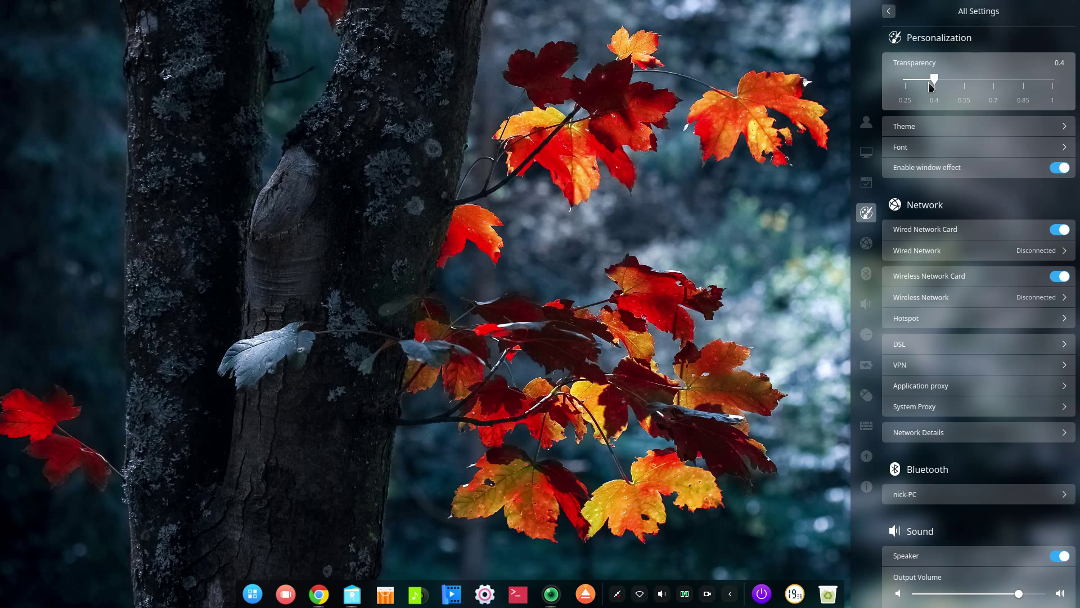
left_click_drag(935, 84, 1052, 83)
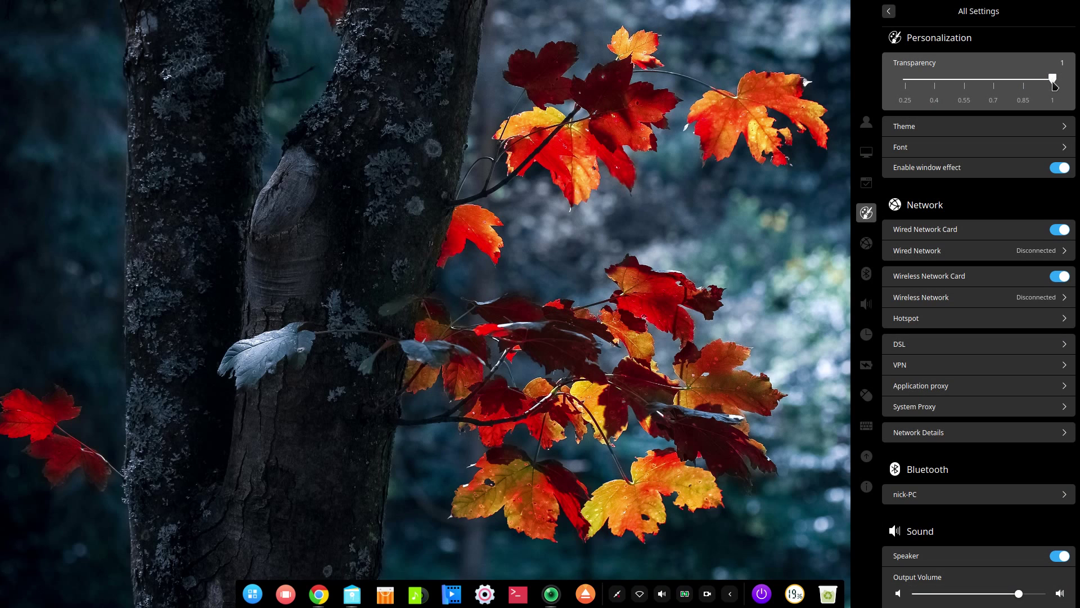
left_click_drag(1053, 85, 902, 87)
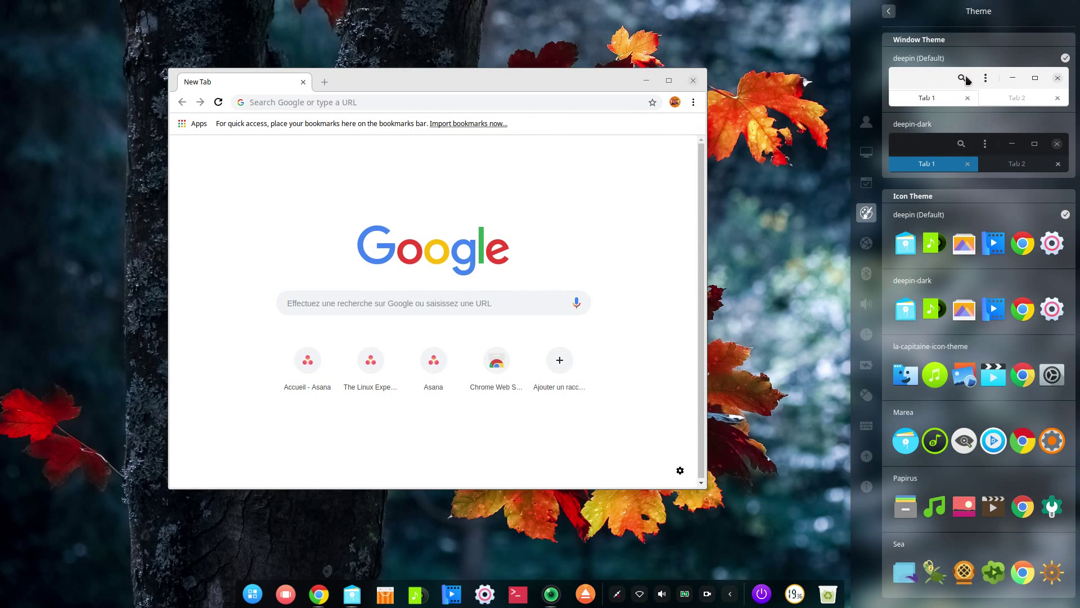
Step: Apply the deepin-dark window theme and turn on dark themes in App Store and File Manager
left_click(963, 147)
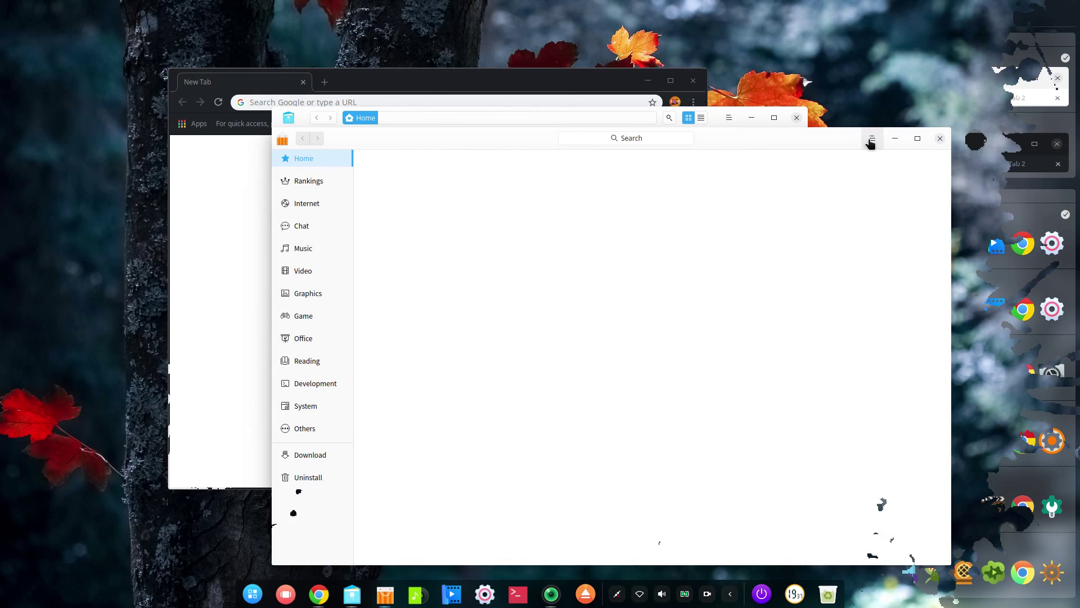
left_click(873, 138)
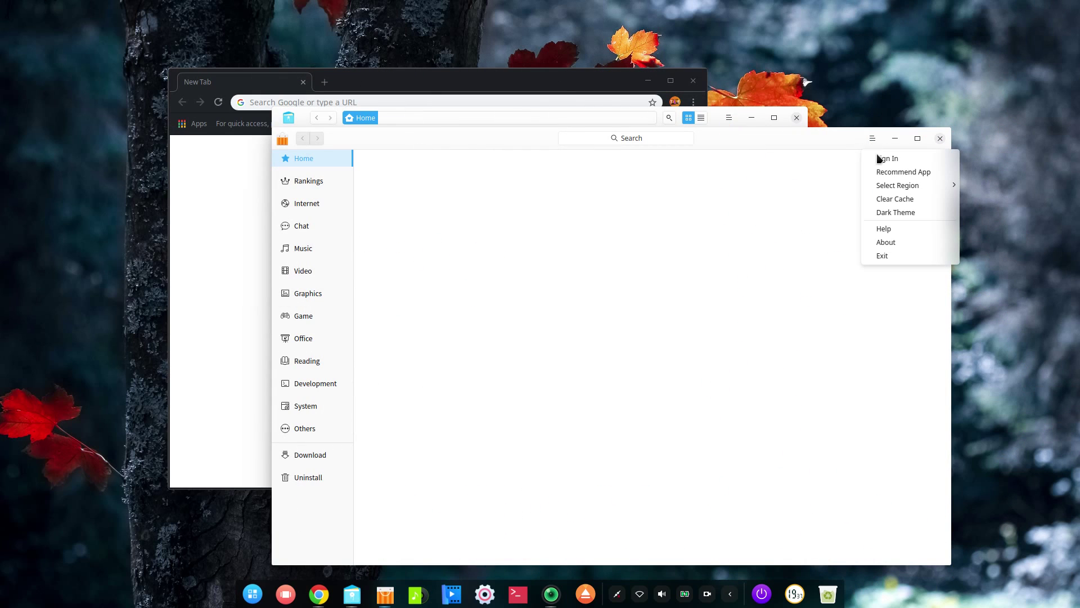
left_click(886, 214)
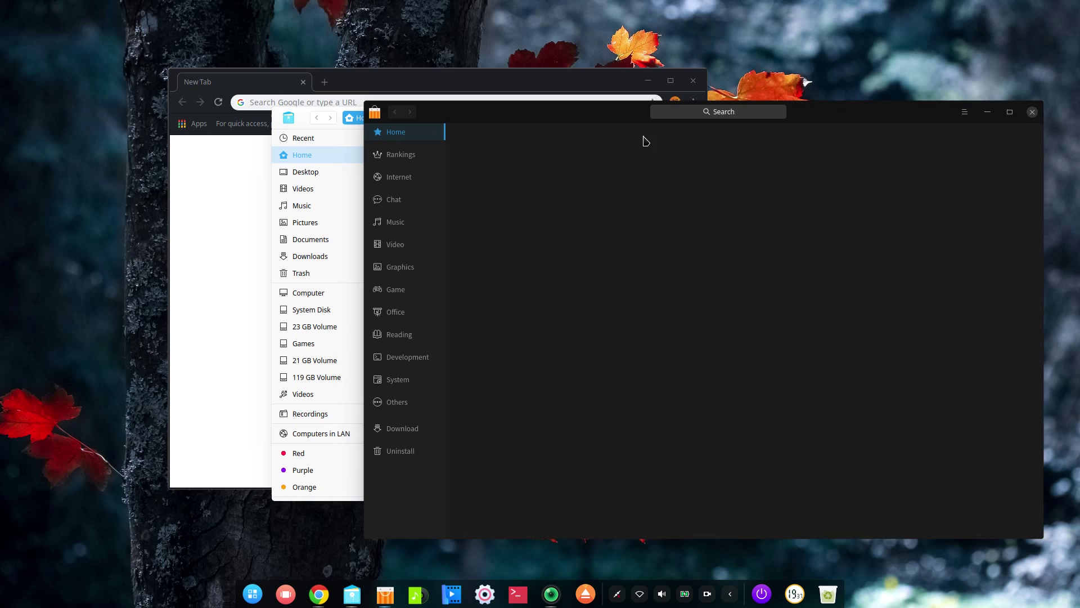
left_click(335, 137)
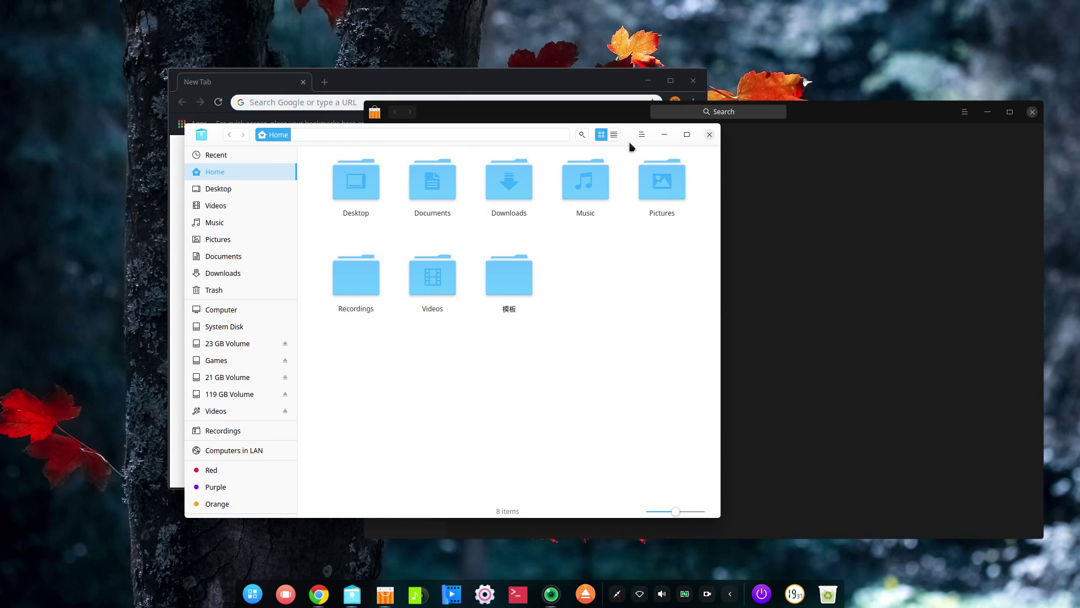
left_click(641, 134)
left_click(655, 166)
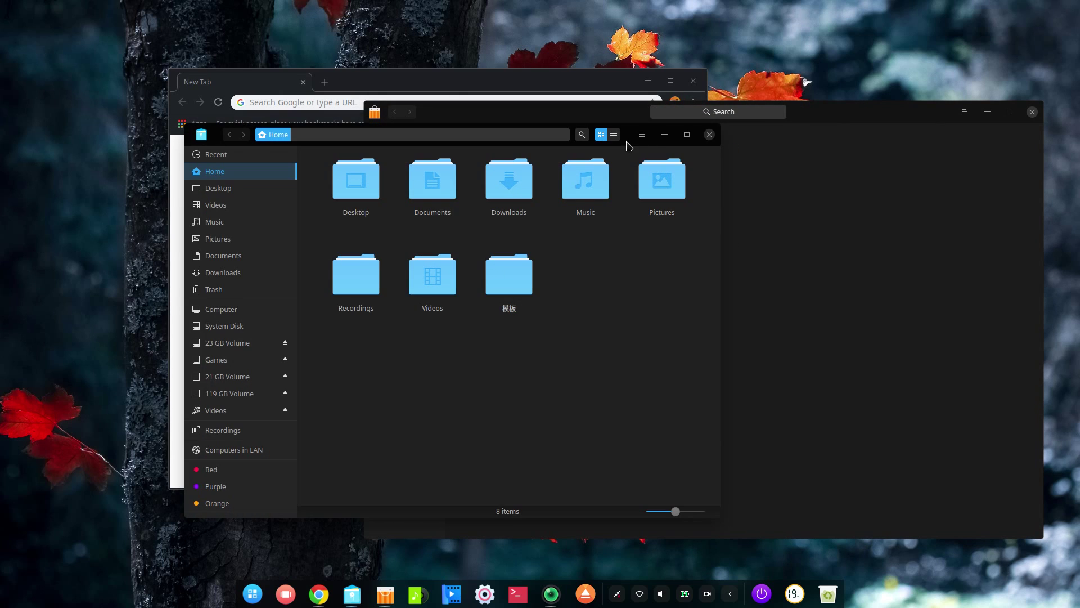
Step: Turn the File Manager and App Store dark themes back off and close both windows
left_click_drag(628, 145, 557, 185)
left_click(570, 173)
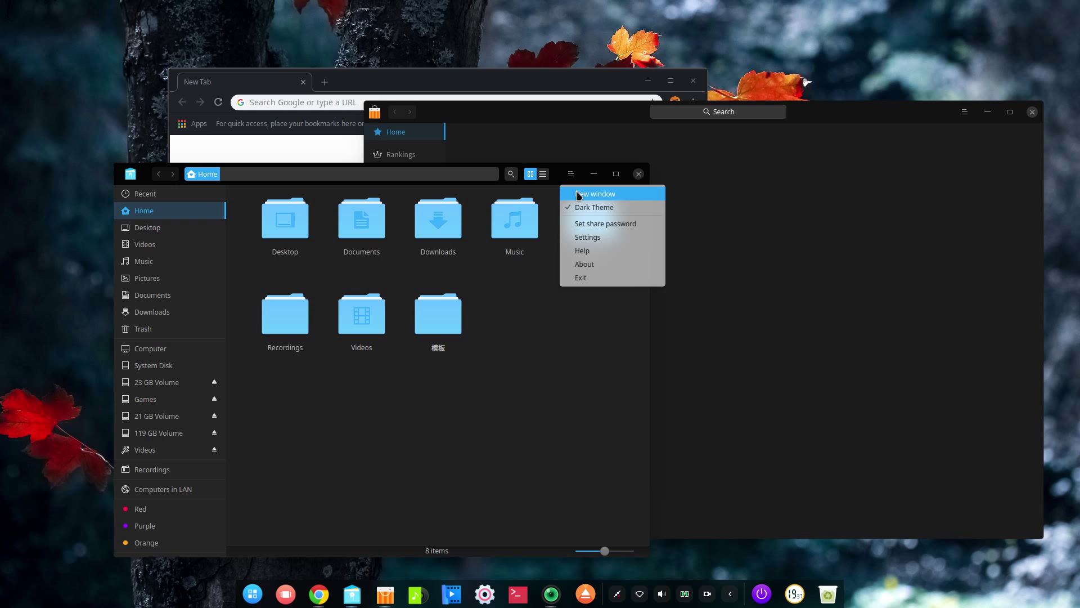
left_click(582, 207)
left_click(963, 111)
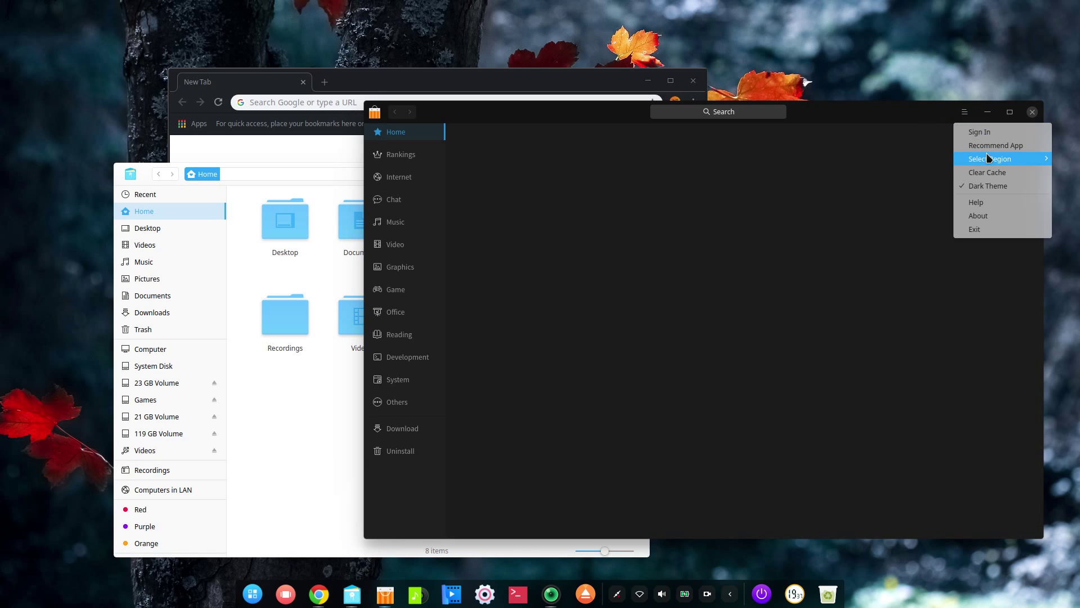
left_click(984, 186)
left_click(1032, 111)
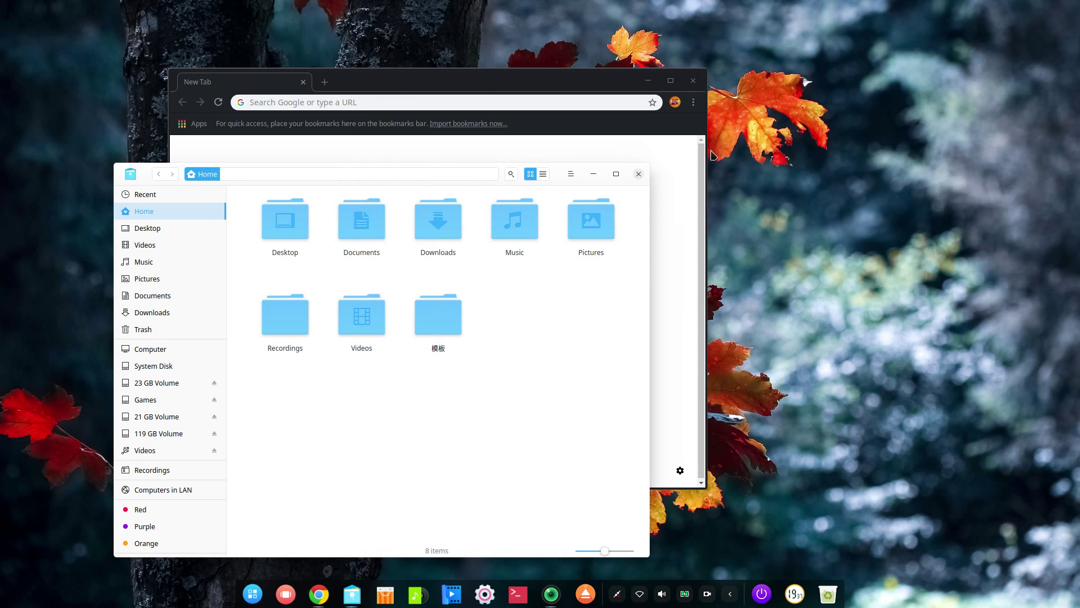
left_click(639, 174)
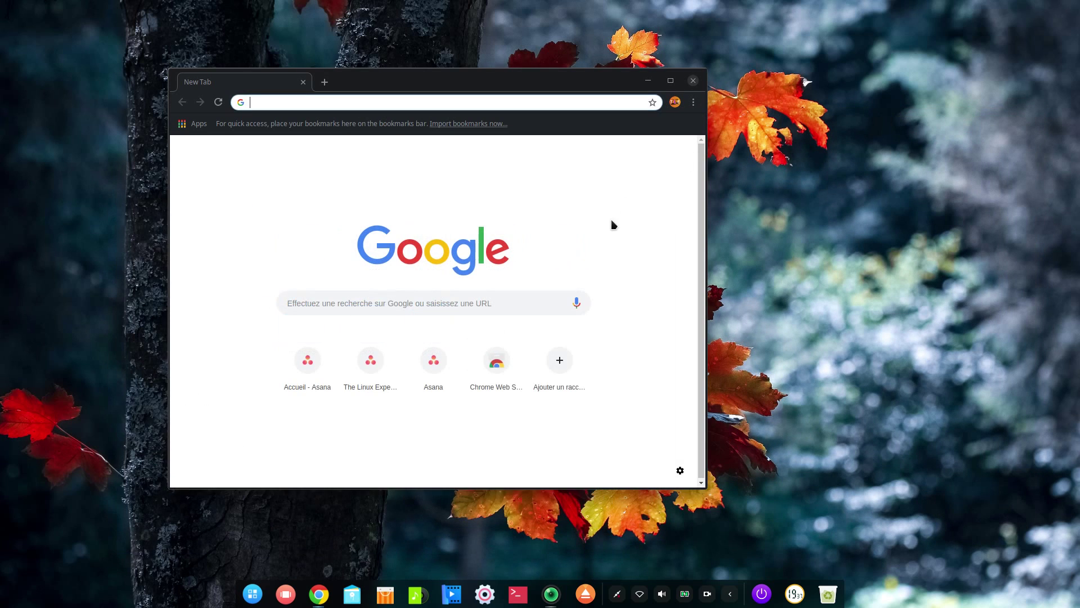
left_click(483, 603)
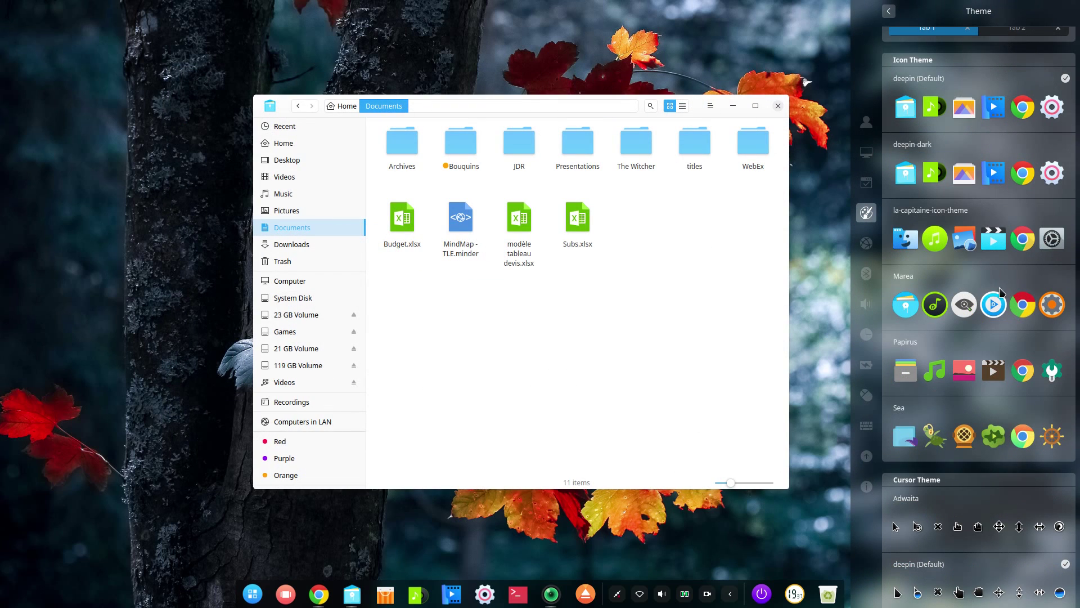
Step: Preview the Marea icon theme in the launcher, then switch to deepin (Default) and deepin-dark icons
left_click(956, 306)
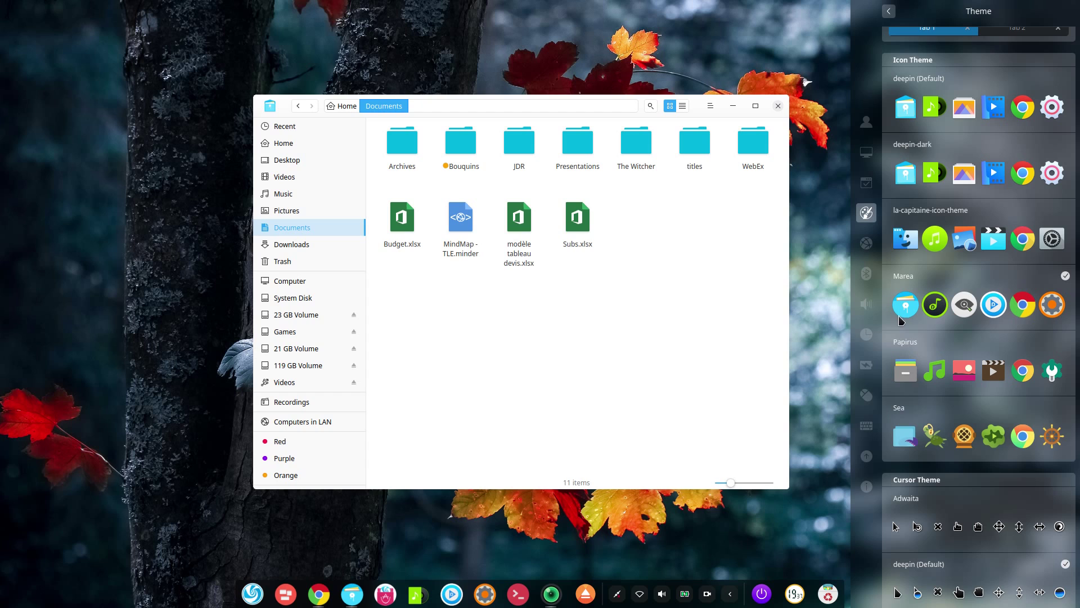
left_click(253, 593)
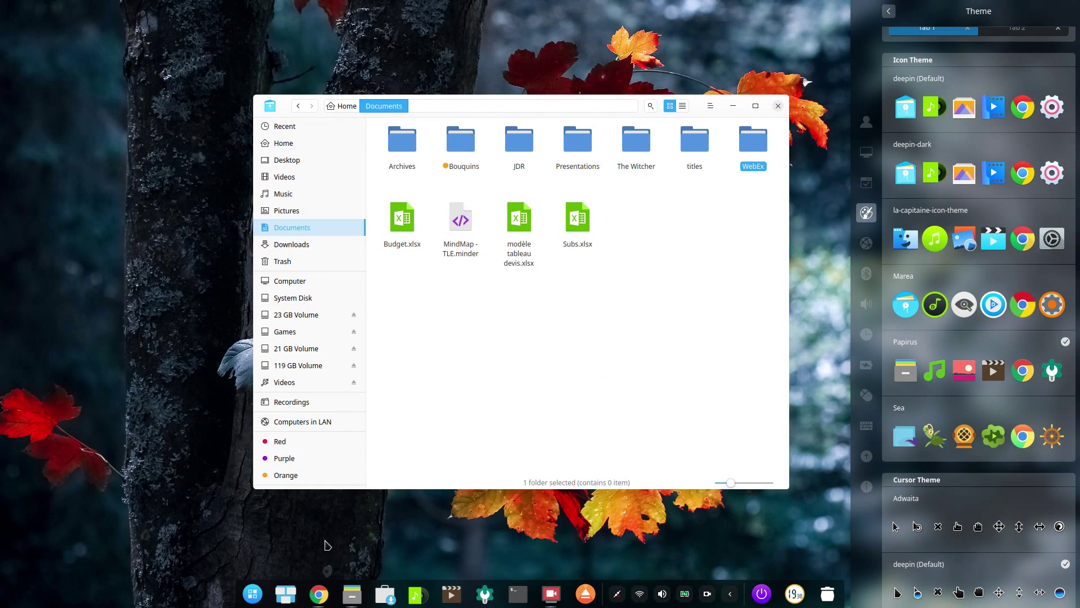
left_click(253, 593)
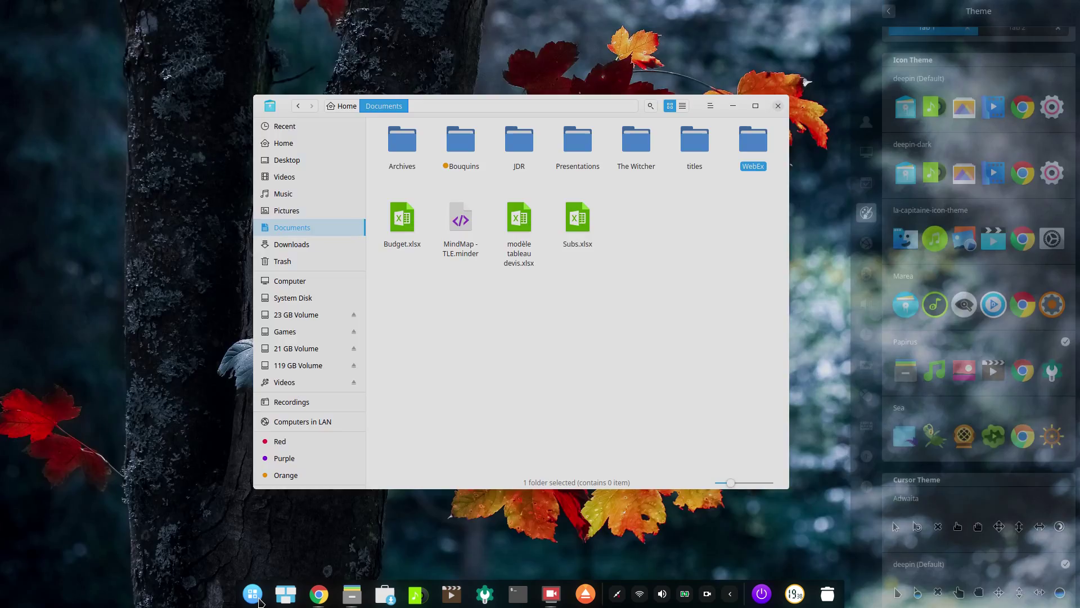
scroll(652, 360, "down", 2)
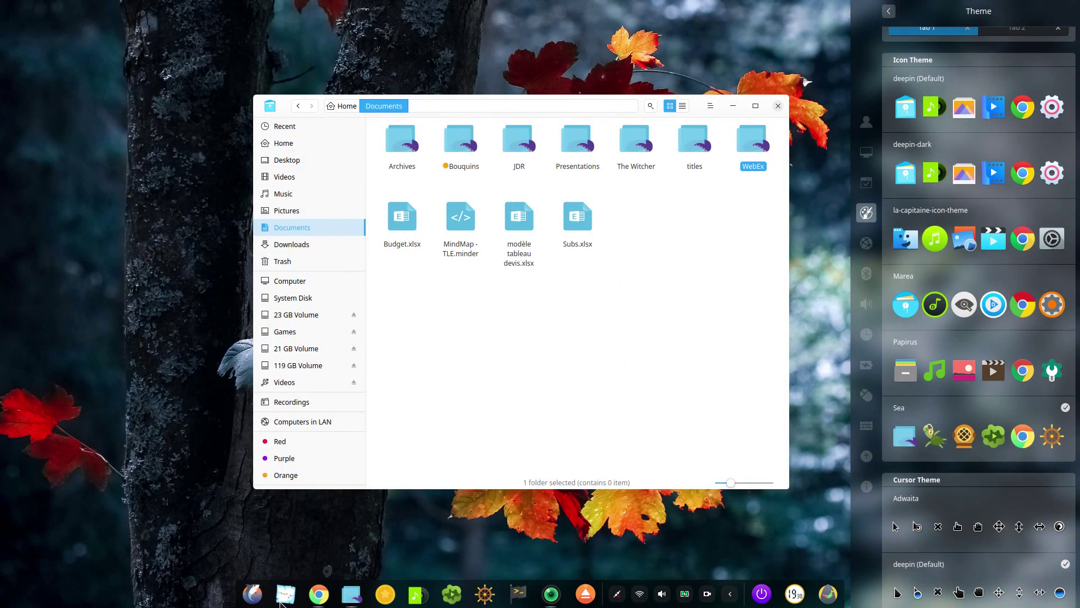
key("super")
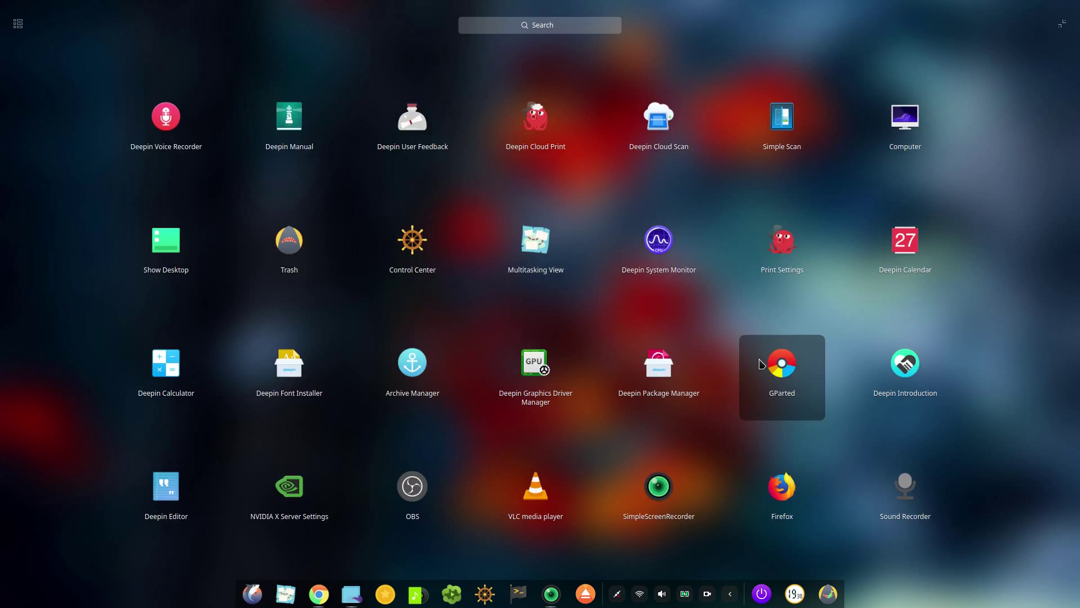
scroll(759, 363, "up", 2)
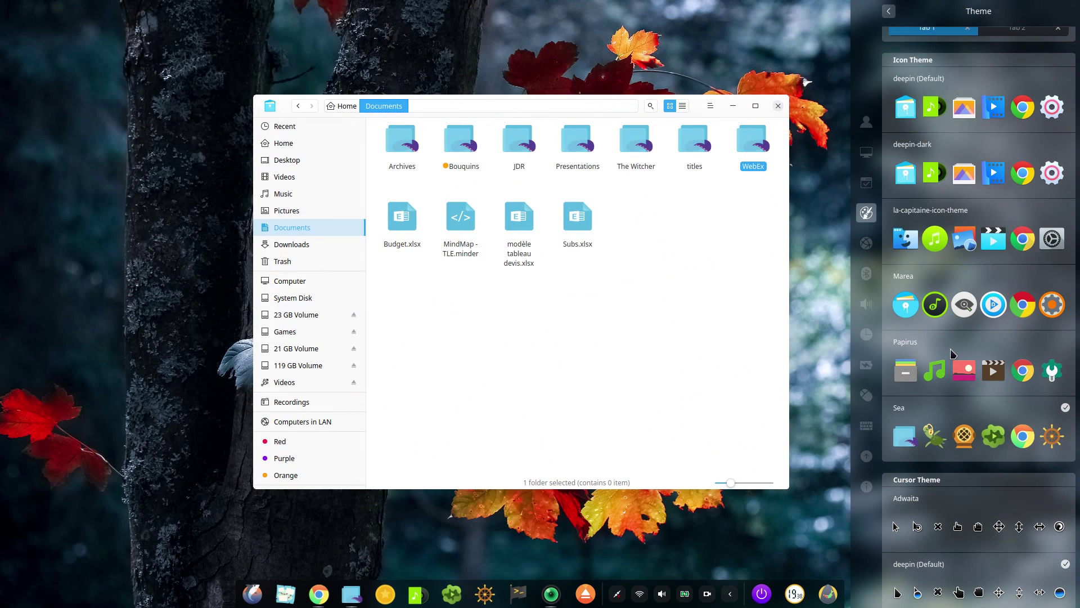
left_click(959, 109)
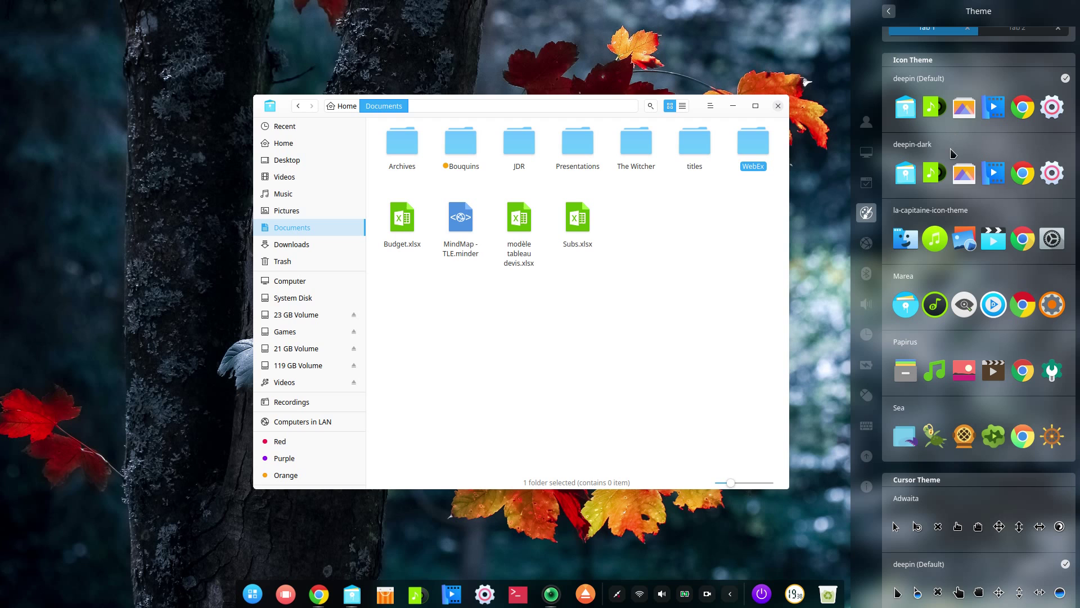
left_click(951, 159)
Step: Restore the deepin (Default) icon theme, try the DMZ-Black and DMZ-White cursors, then restore deepin (Default)
left_click(958, 113)
scroll(984, 227, "down", 3)
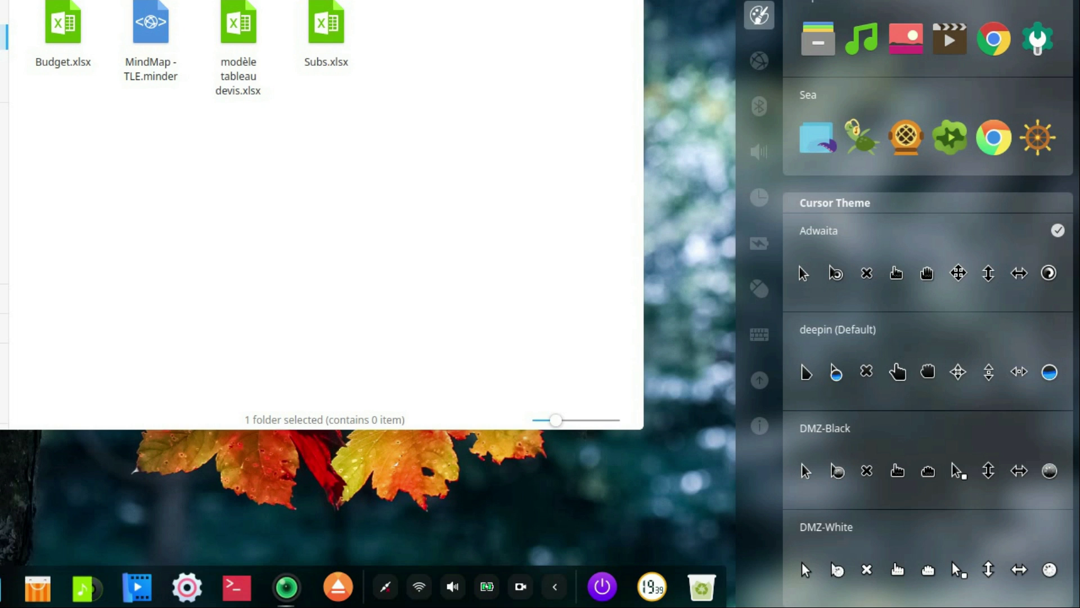
left_click(917, 437)
left_click(929, 529)
left_click(922, 336)
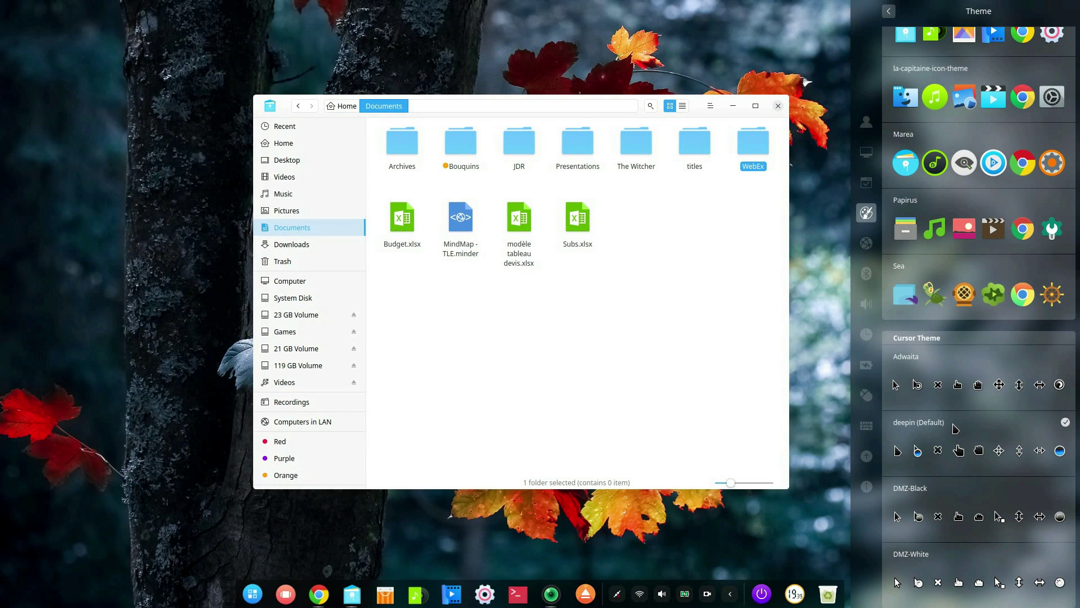
scroll(955, 427, "up", 5)
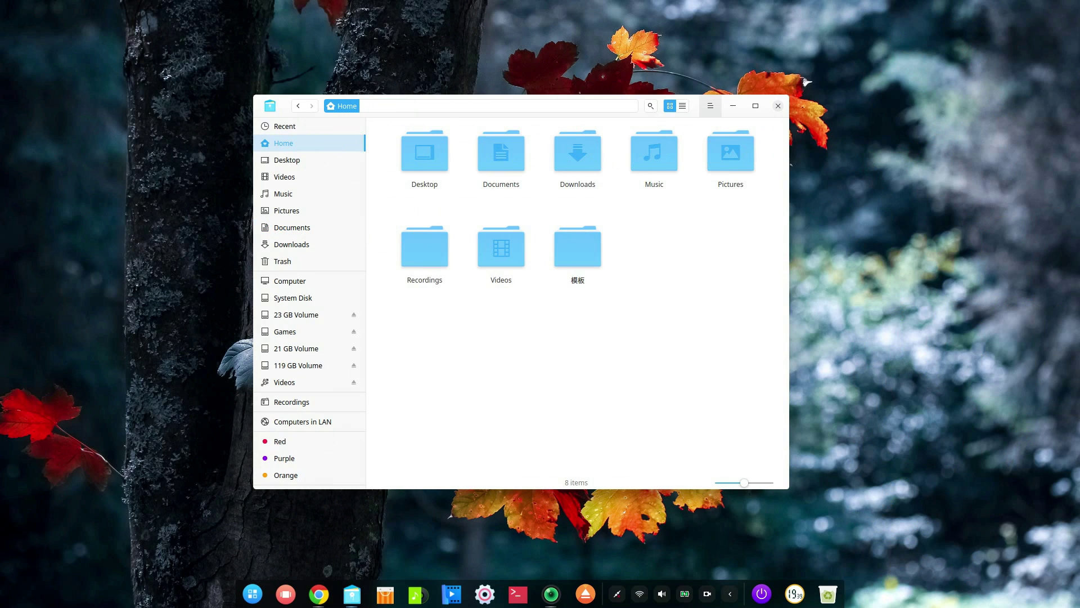
Step: Show hidden files in the file manager and open .icons/la-capitaine-icon-theme
left_click(709, 105)
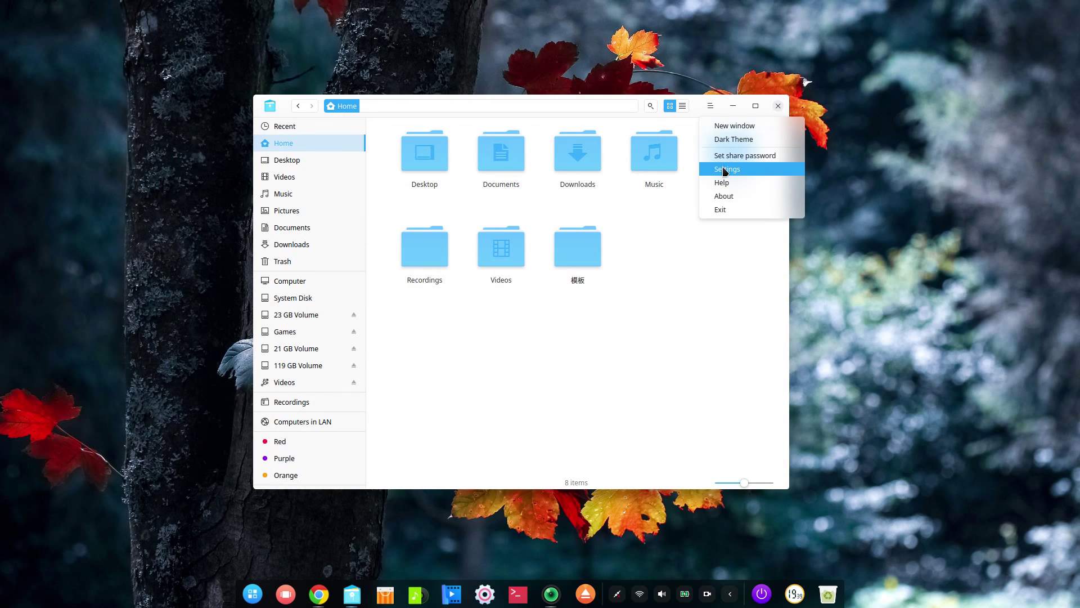
left_click(722, 167)
scroll(679, 324, "down", 3)
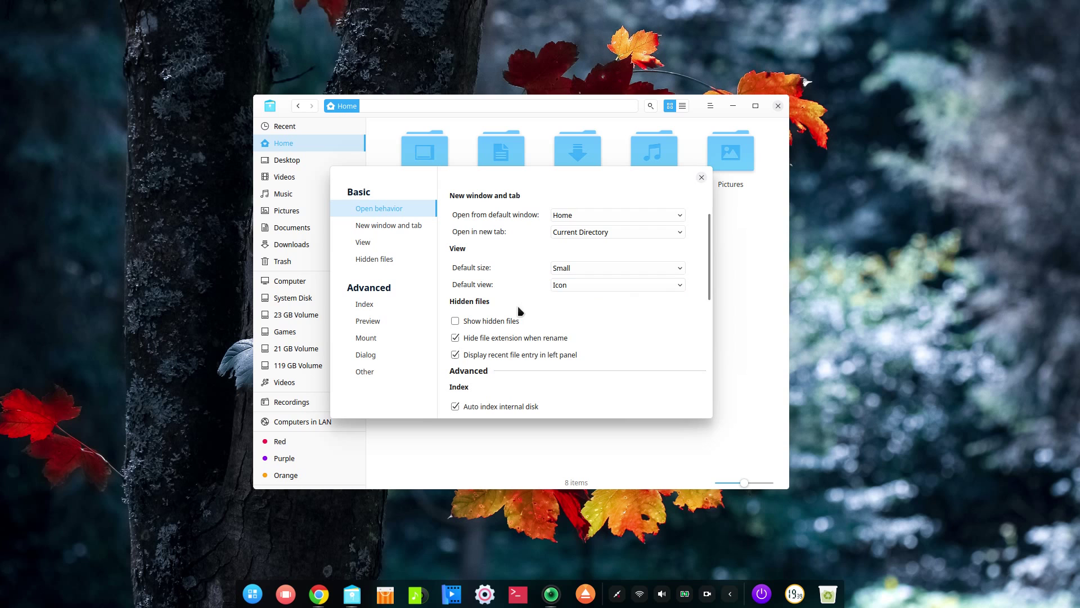
left_click(456, 321)
left_click(701, 177)
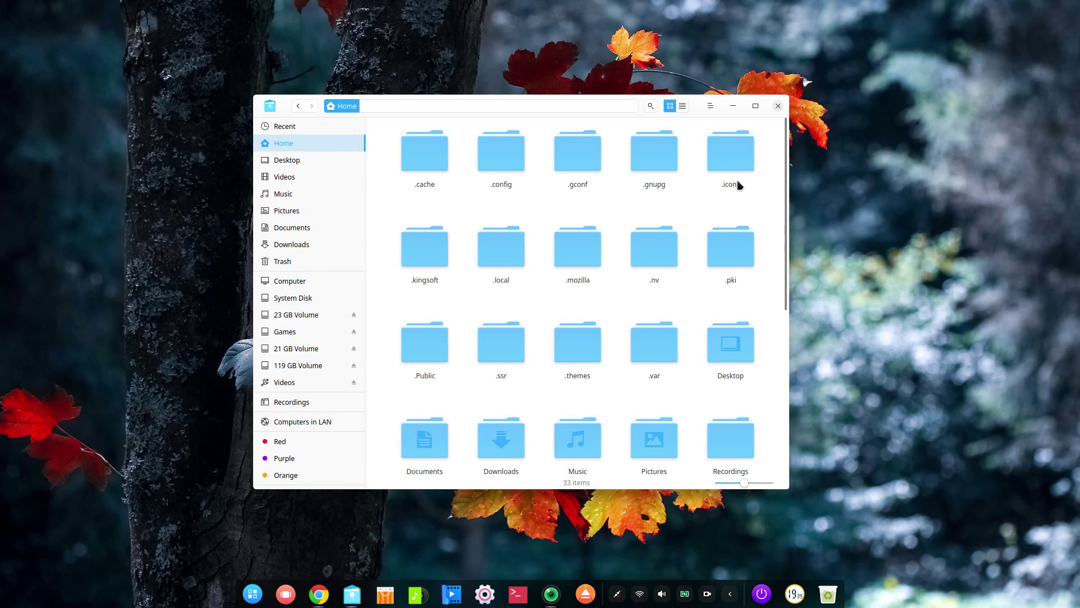
double_click(735, 169)
double_click(455, 167)
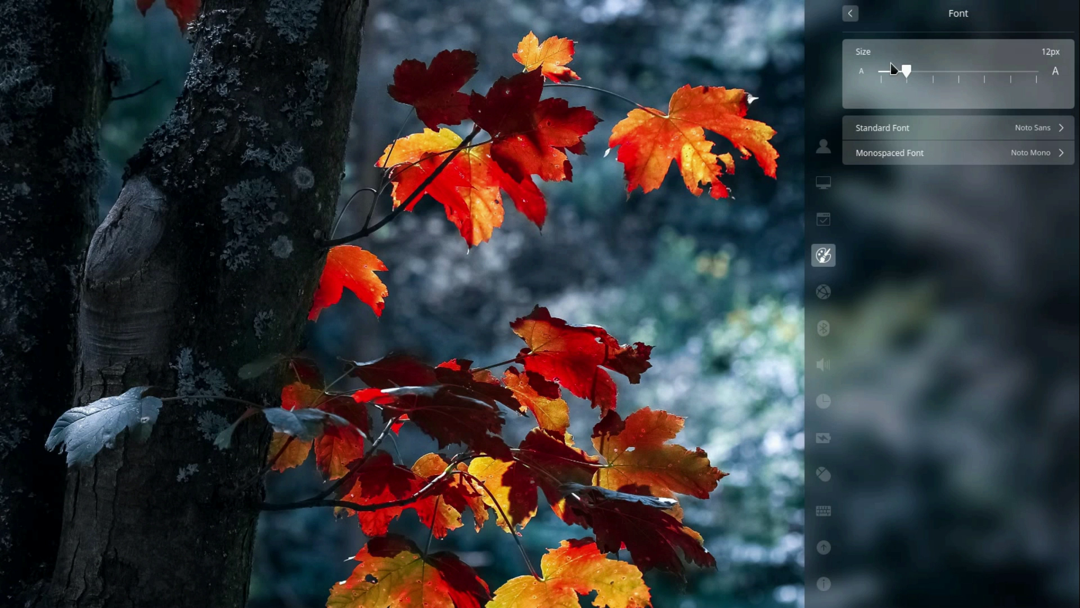
Step: Raise the font size to 13px, turn off the window effect, and close Control Center
mouse_move(910, 76)
left_mouse_down()
mouse_move(1039, 76)
mouse_move(910, 81)
left_mouse_up()
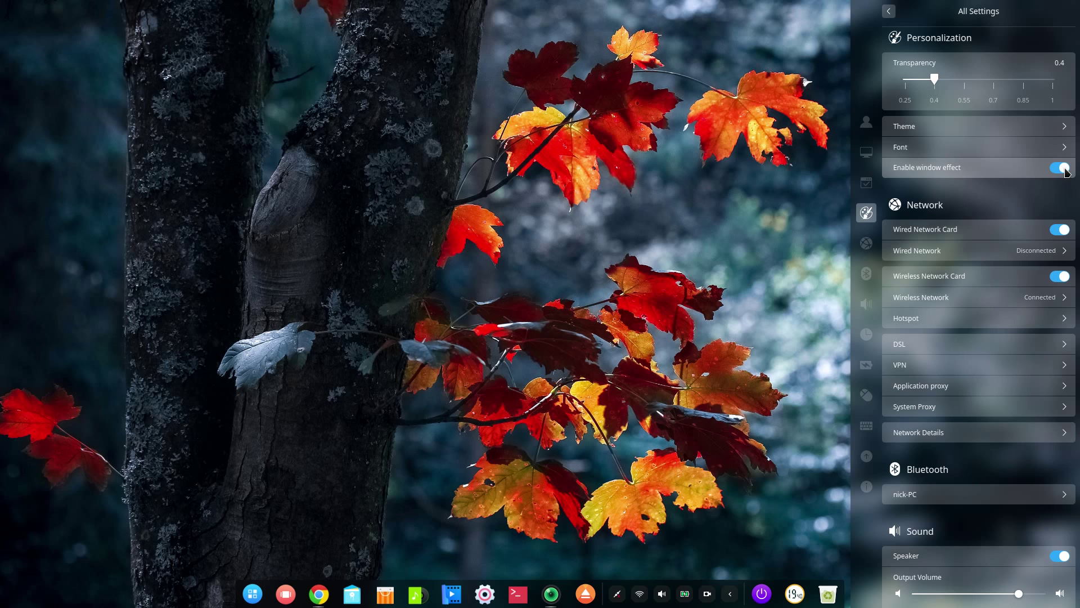
left_click(1061, 168)
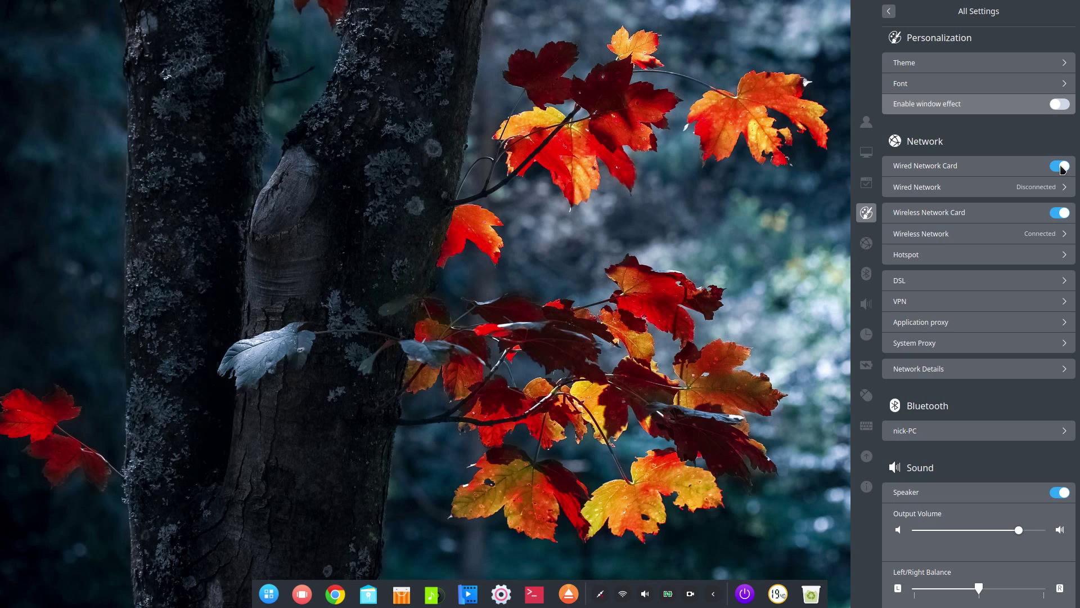
left_click(418, 440)
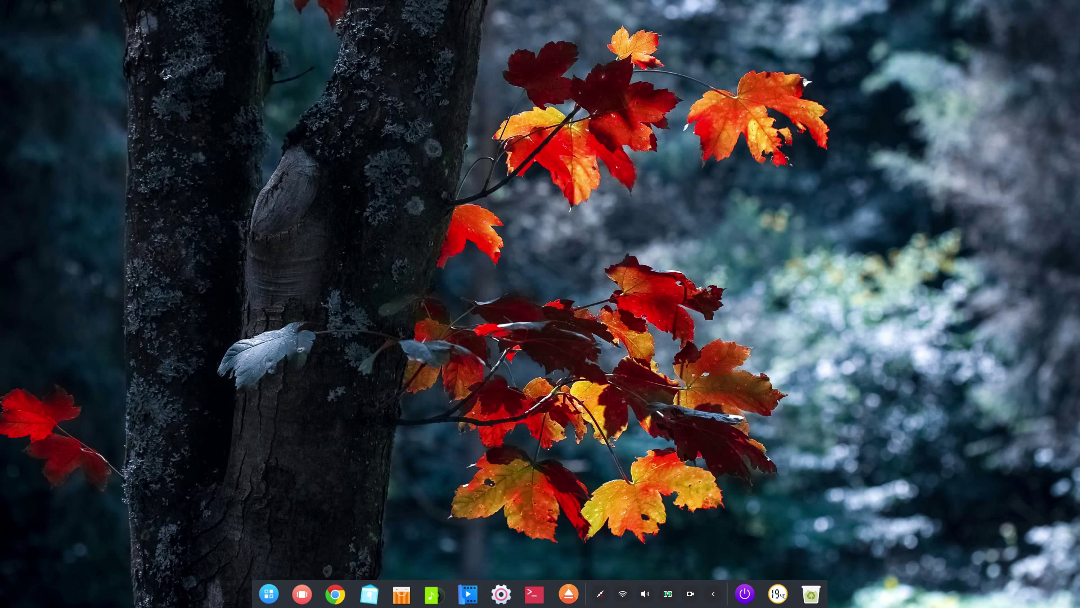
Step: Open, reposition, minimize and restore the file manager, then bring up the .icons folder's context menu
left_click(369, 594)
left_click_drag(562, 127, 576, 87)
left_click(772, 91)
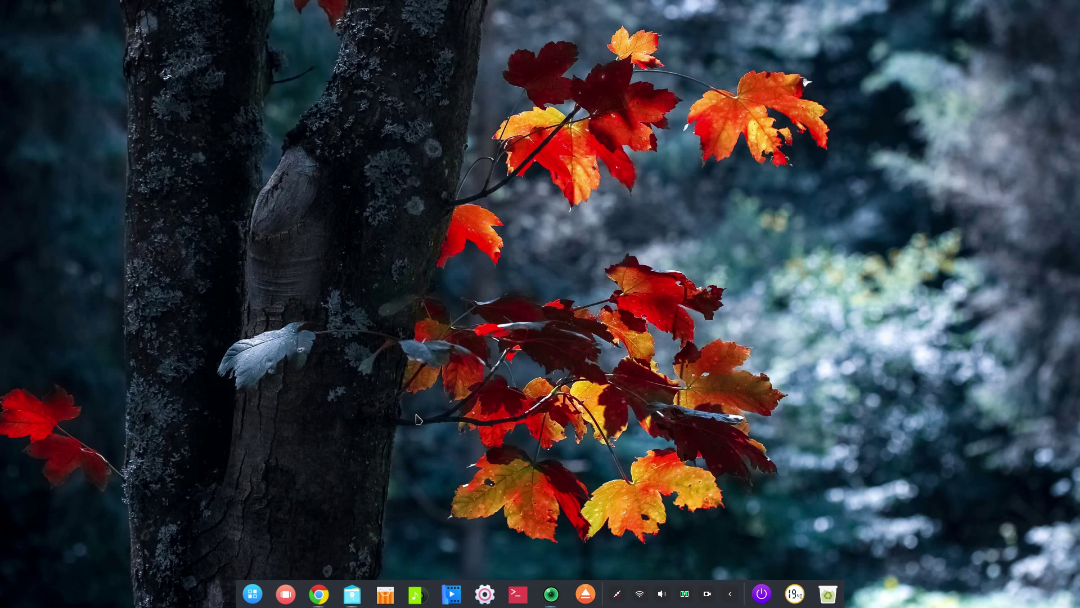
left_click(353, 594)
left_click(485, 593)
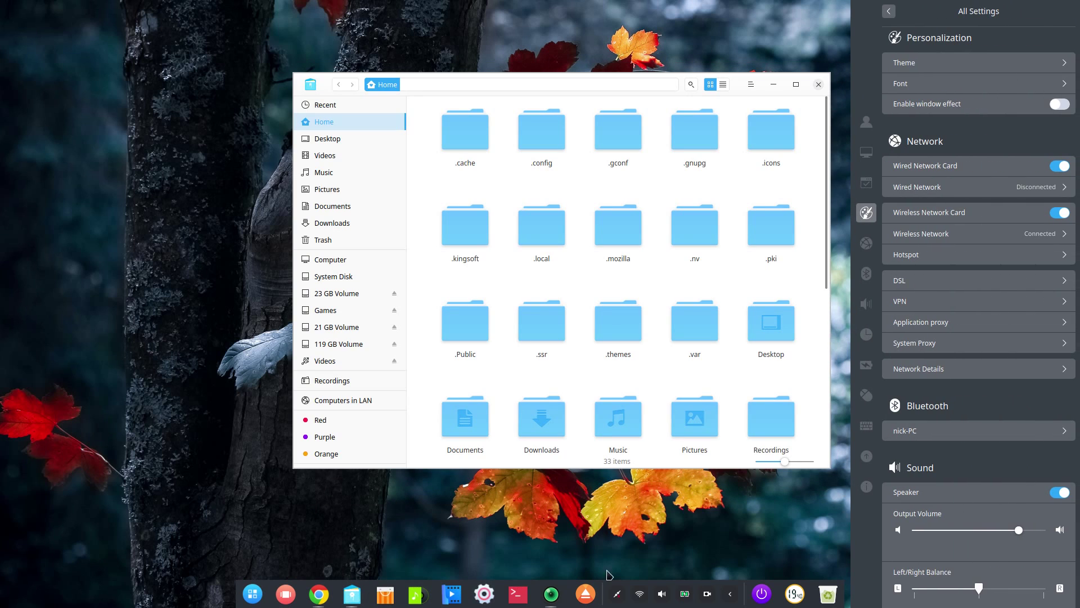
right_click(781, 140)
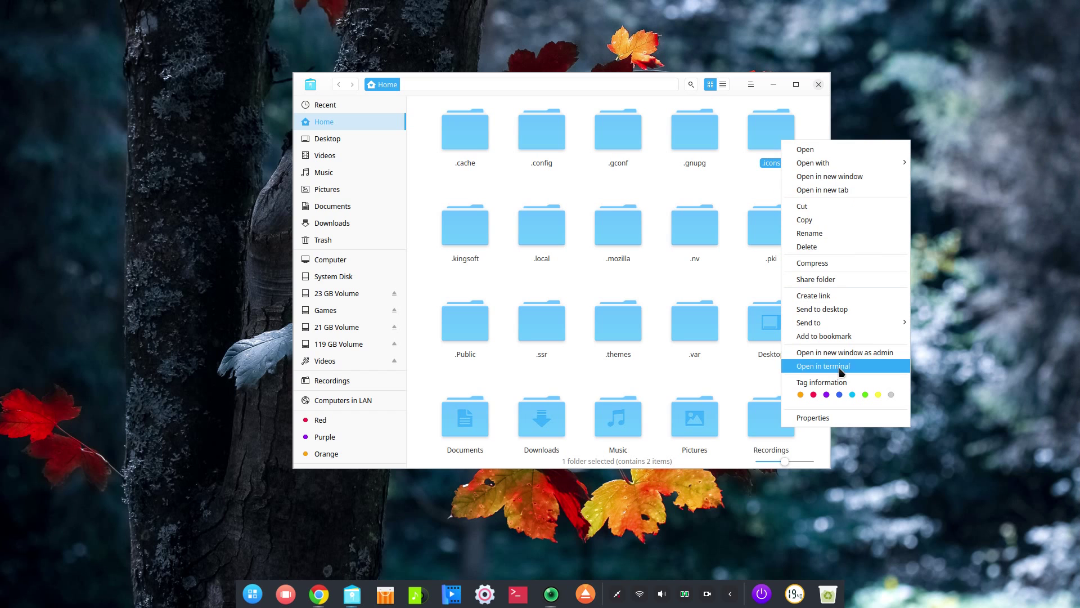
Step: Switch the dock to Efficient Mode, then back to Fashion Mode
left_click(819, 85)
right_click(253, 593)
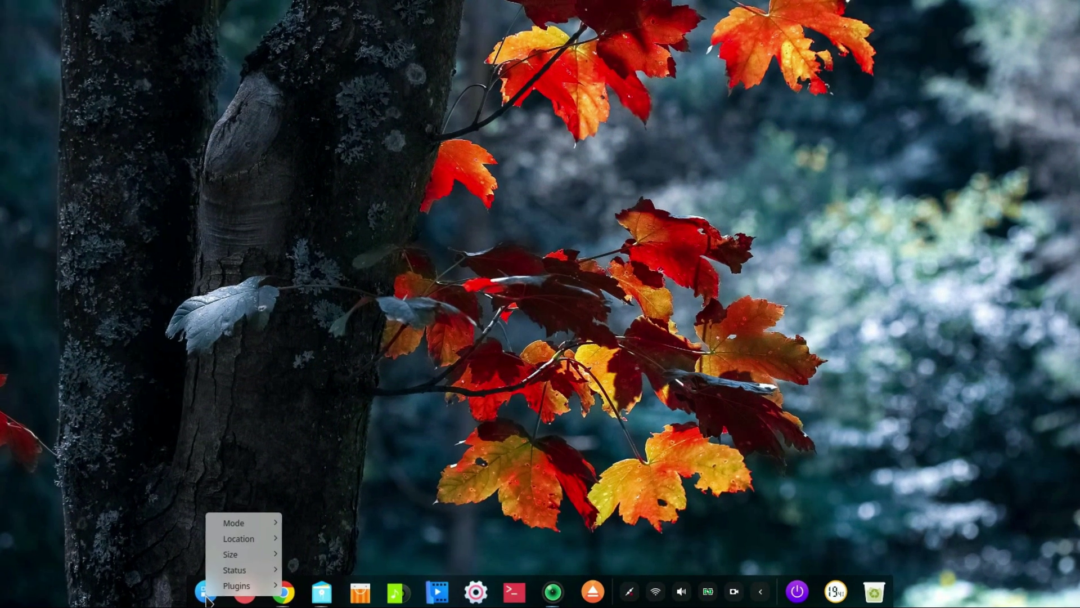
mouse_move(282, 525)
left_click(336, 538)
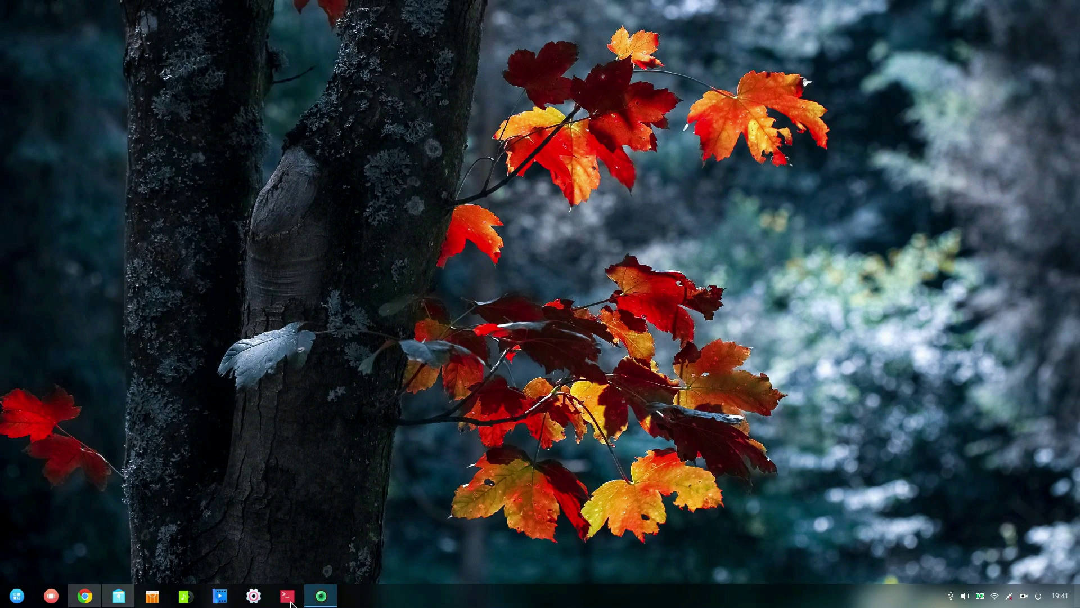
right_click(17, 595)
mouse_move(45, 535)
left_click(131, 534)
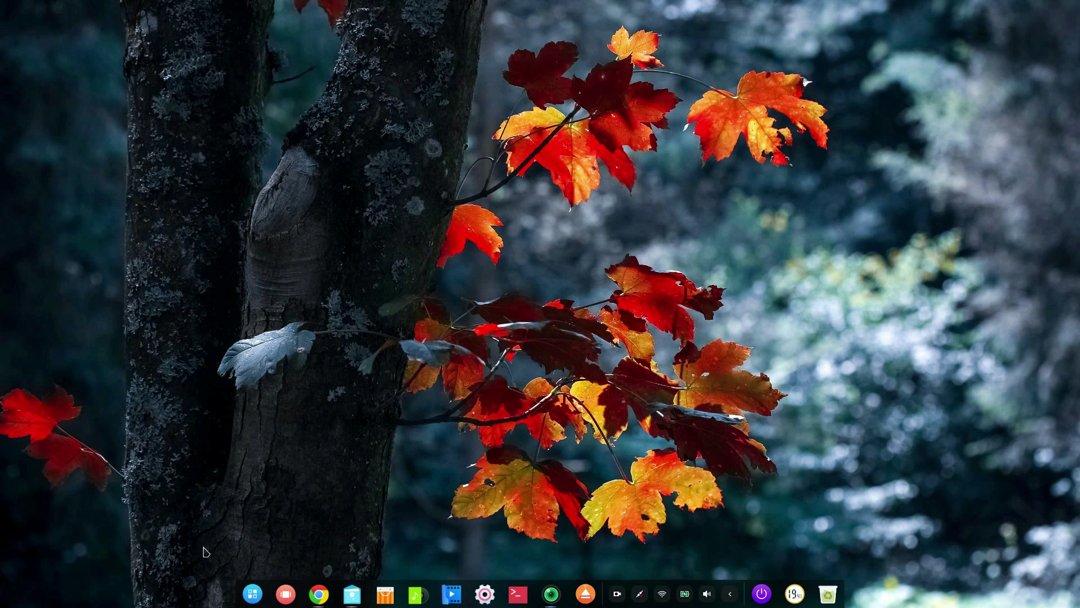
Step: Move the dock to the top edge and open the full-screen app launcher
right_click(252, 594)
mouse_move(281, 546)
left_click(336, 548)
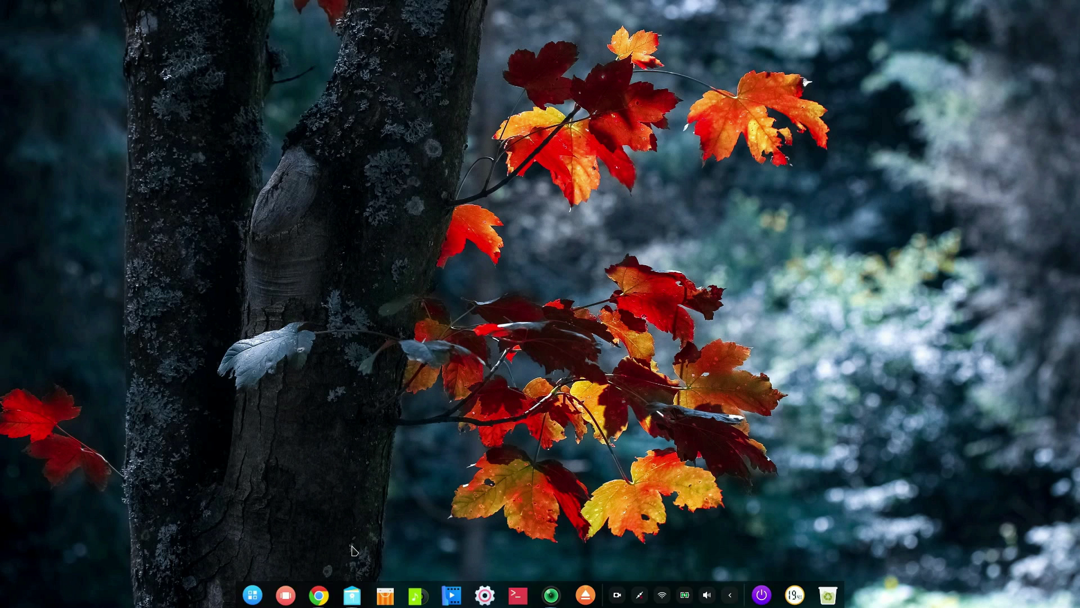
right_click(252, 14)
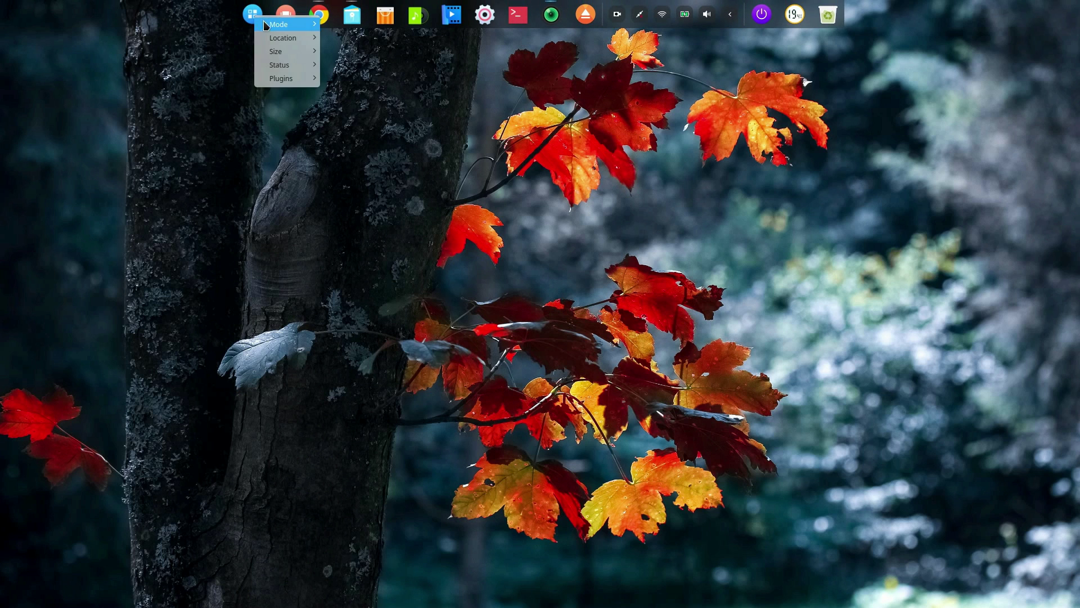
left_click(252, 14)
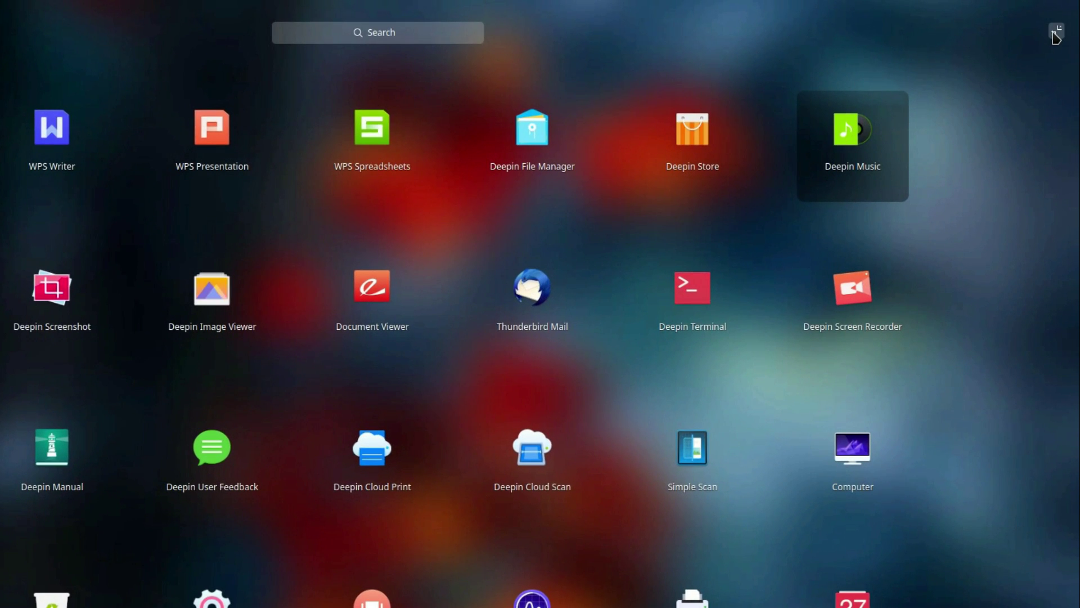
Step: In the compact launcher, view apps by category, return to the full list, and open Computer
left_click(1055, 37)
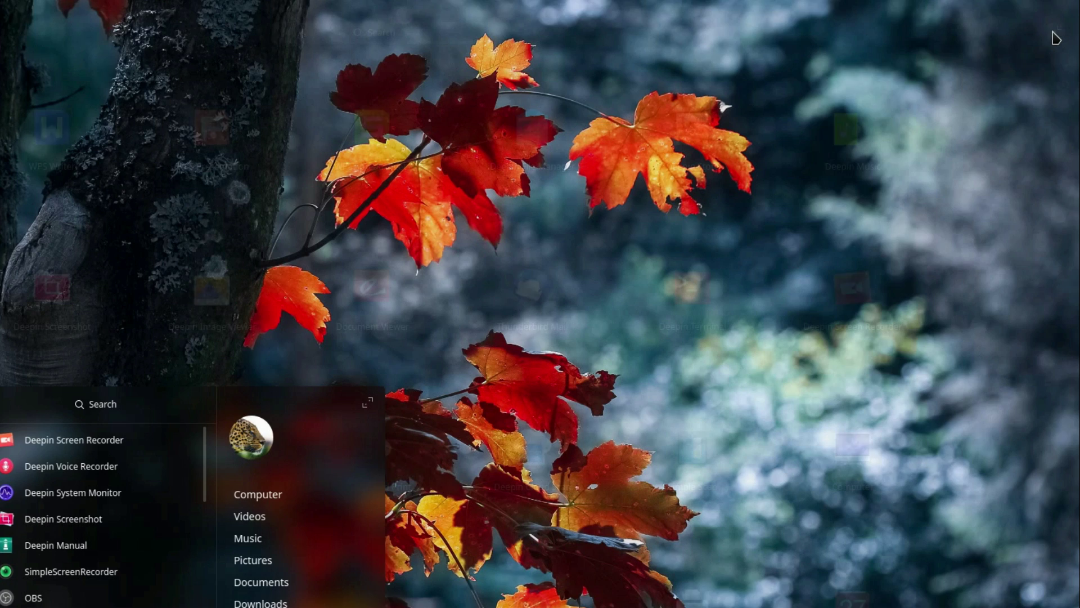
scroll(450, 359, "down", 10)
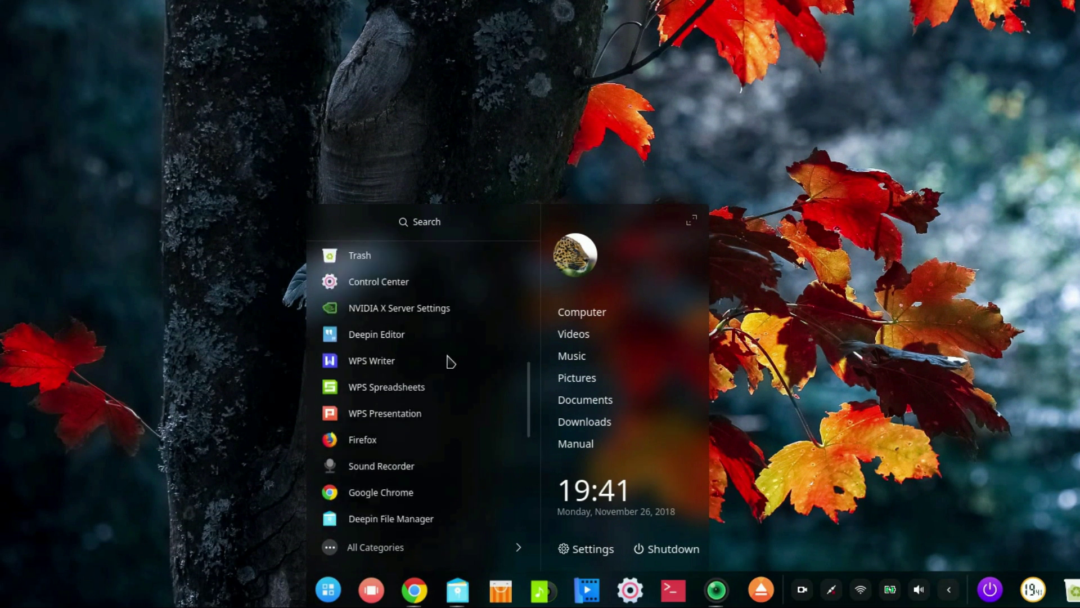
left_click(448, 543)
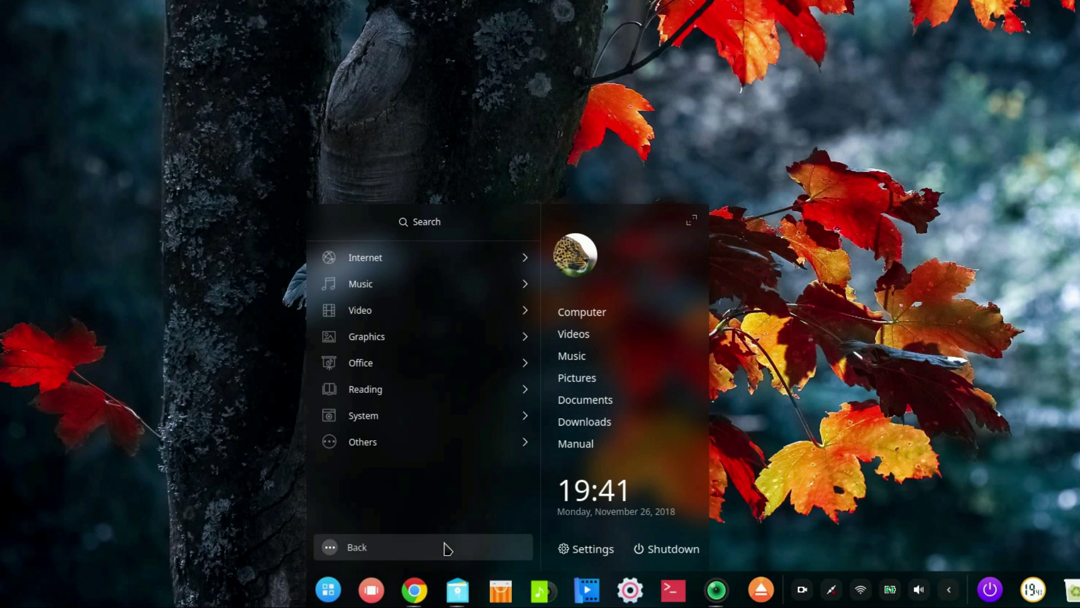
left_click(354, 547)
scroll(401, 436, "down", 3)
scroll(400, 436, "down", 3)
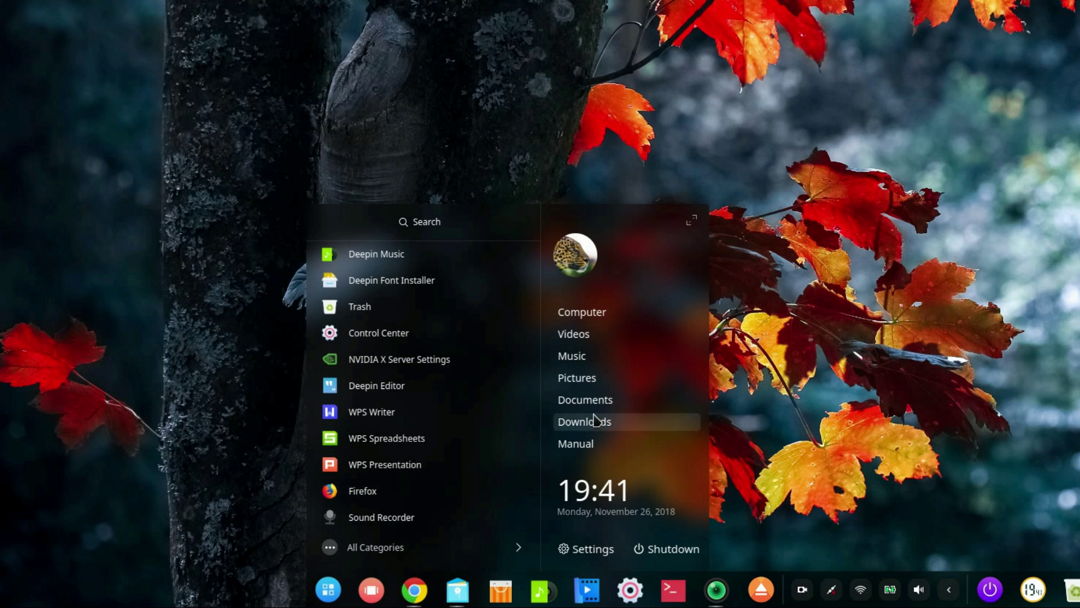
left_click(596, 314)
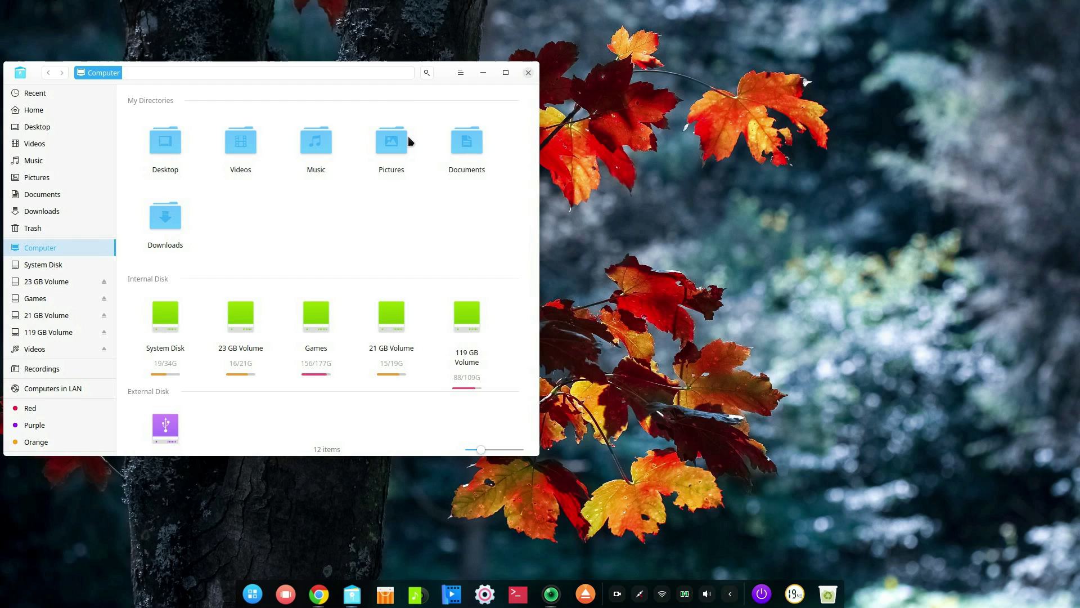
Step: In the full-screen launcher's category view, jump through Music, Video, Graphics, Office and Reading
key("super")
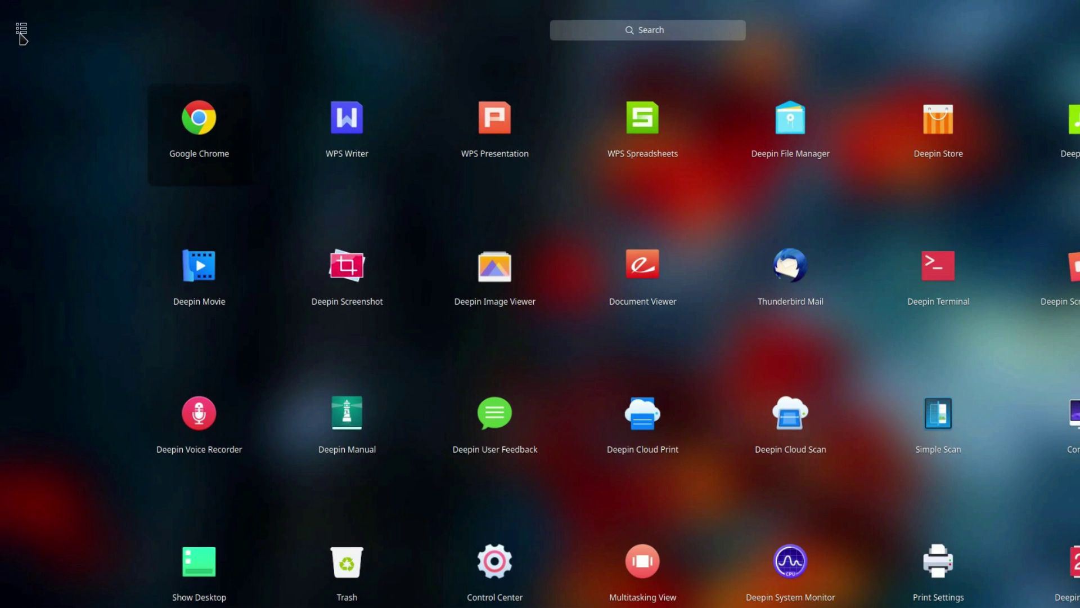
left_click(17, 25)
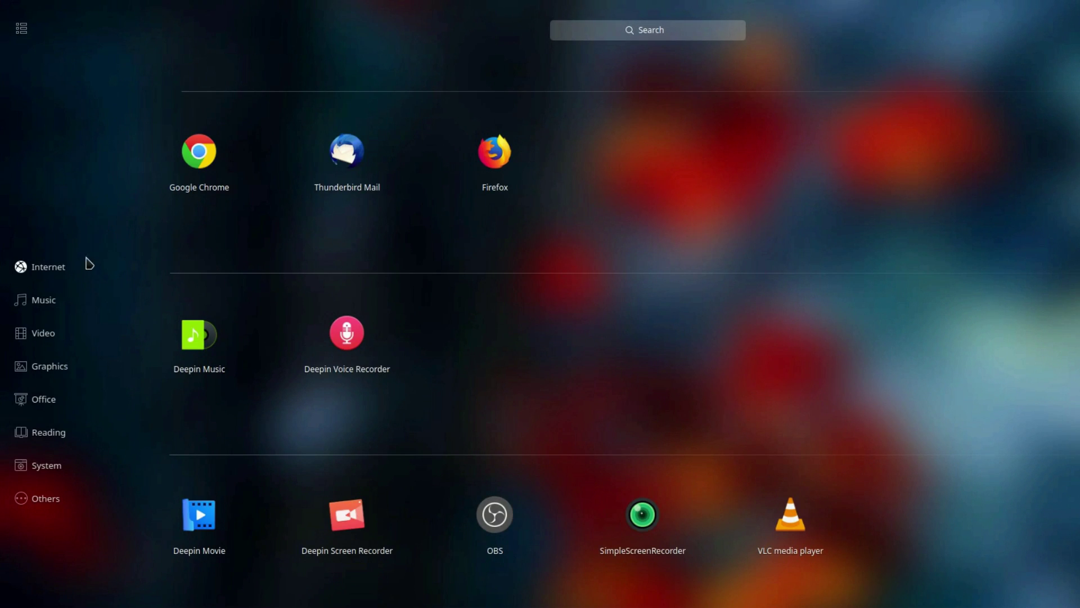
left_click(48, 301)
left_click(37, 333)
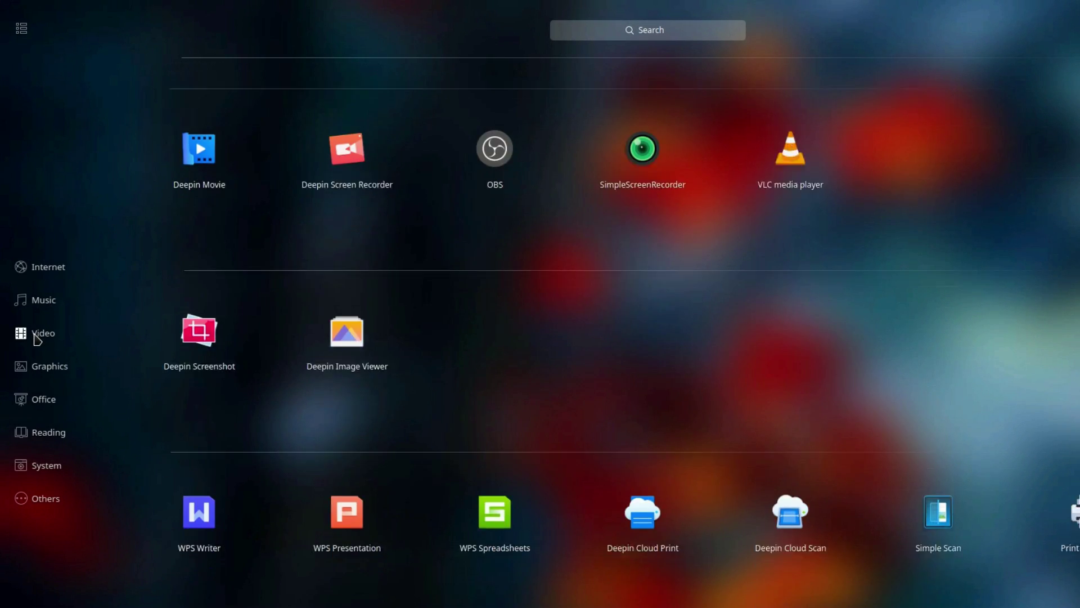
left_click(43, 366)
left_click(40, 401)
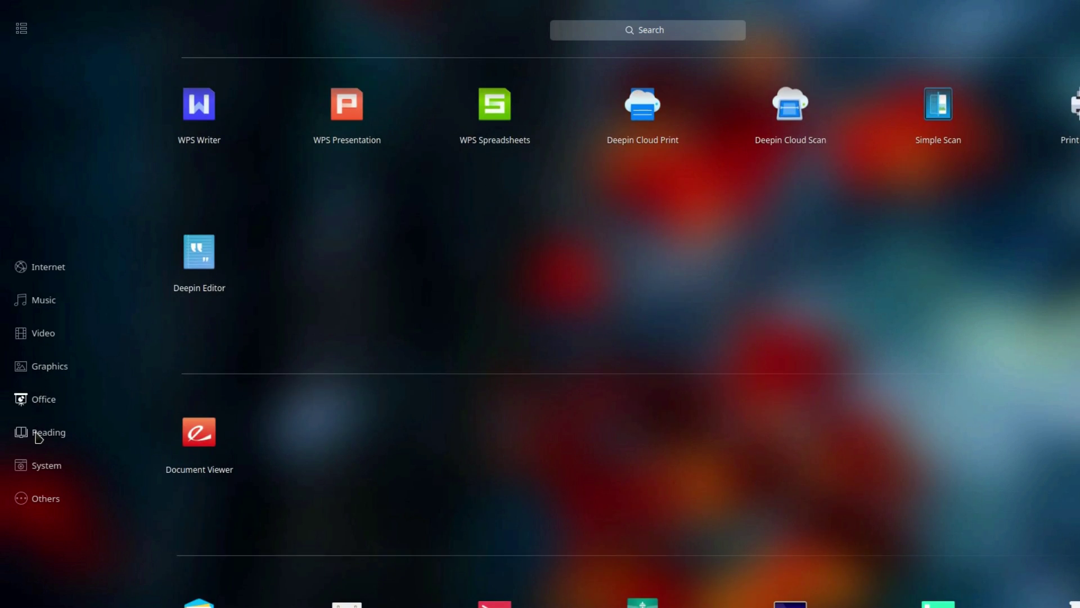
left_click(42, 433)
Step: Open Network settings, view the wireless network list, and cancel the Application proxy form
left_click(50, 468)
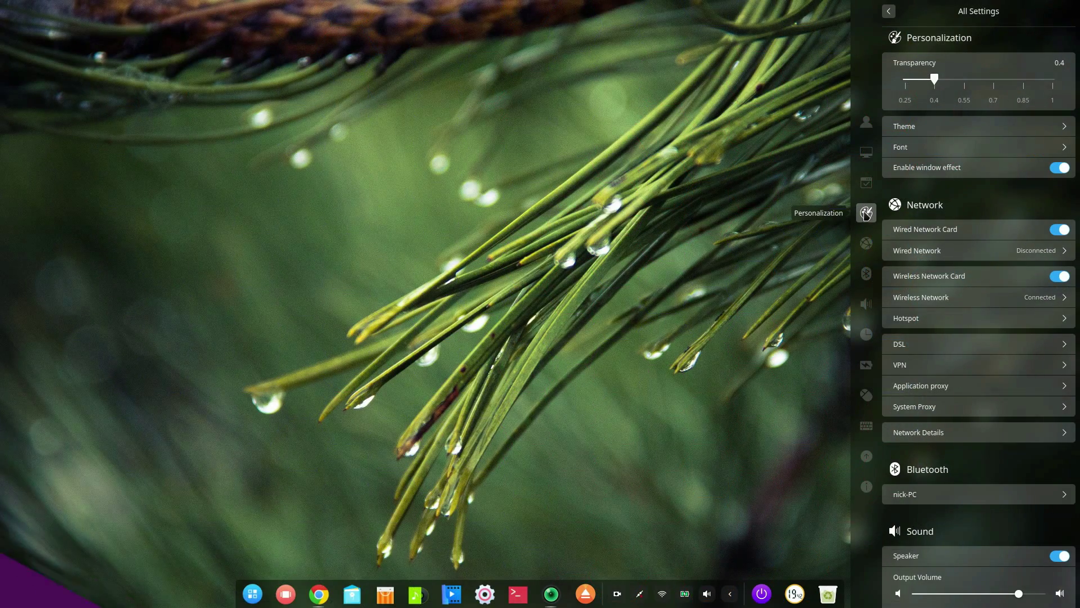
left_click(866, 243)
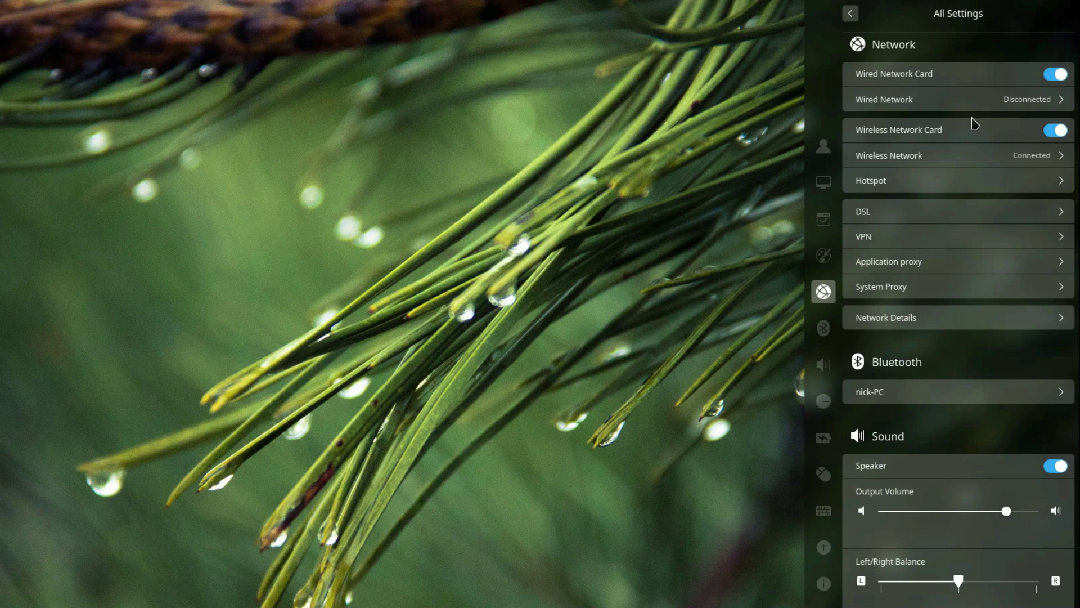
left_click(991, 160)
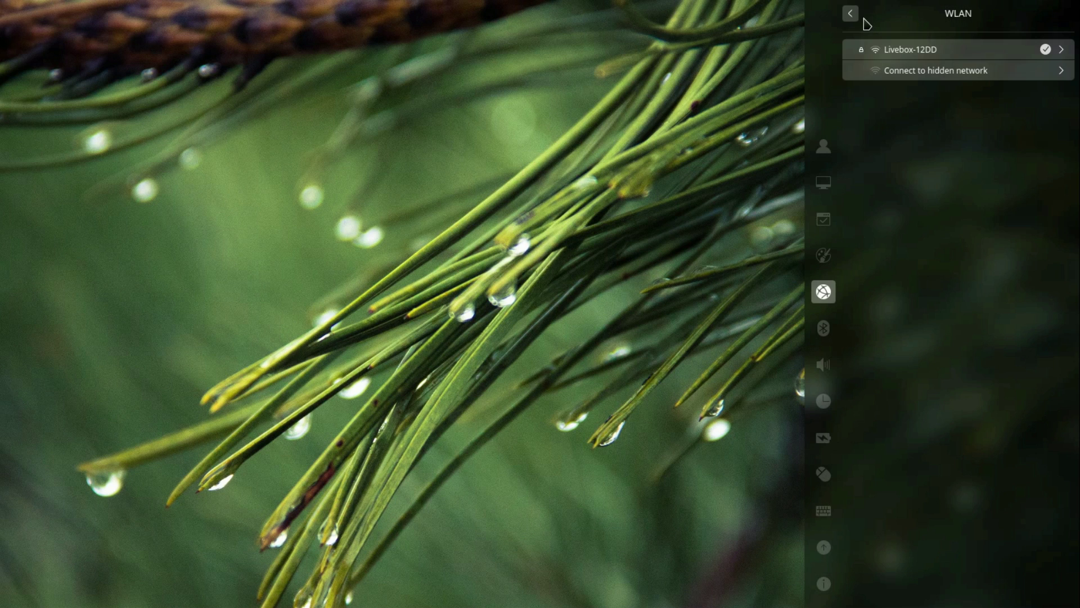
left_click(851, 14)
left_click(1049, 67)
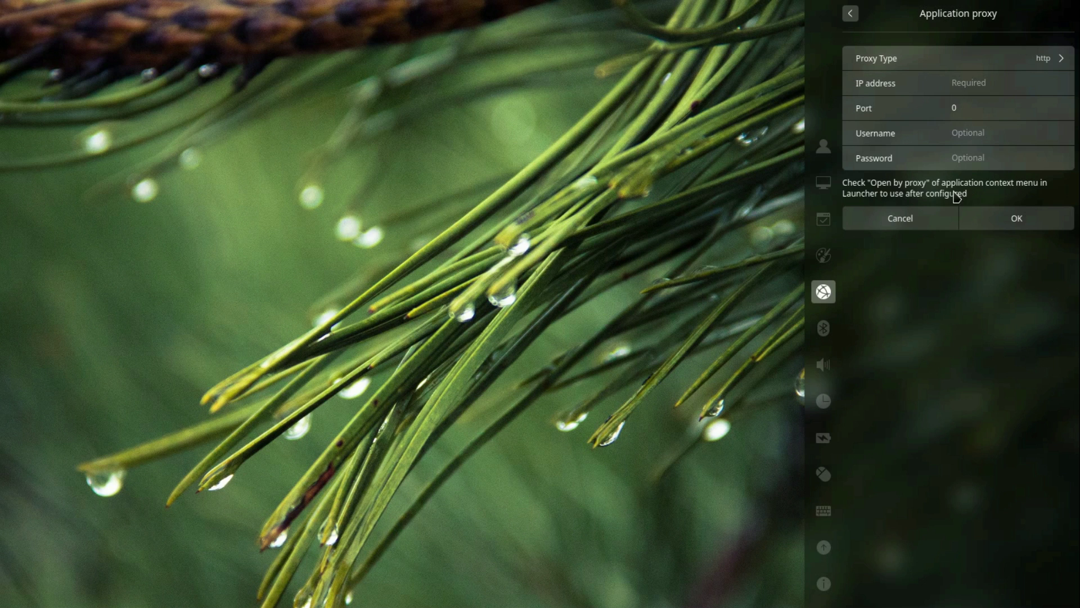
left_click(892, 225)
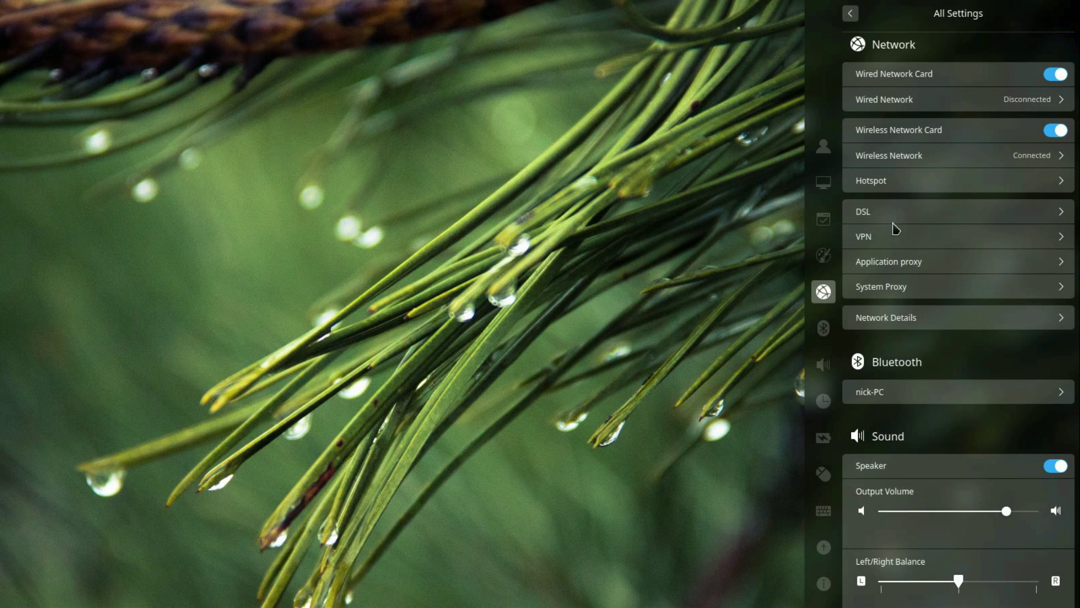
Step: In System Proxy, compare the Manual and Auto options, then set the proxy to None
left_click(896, 285)
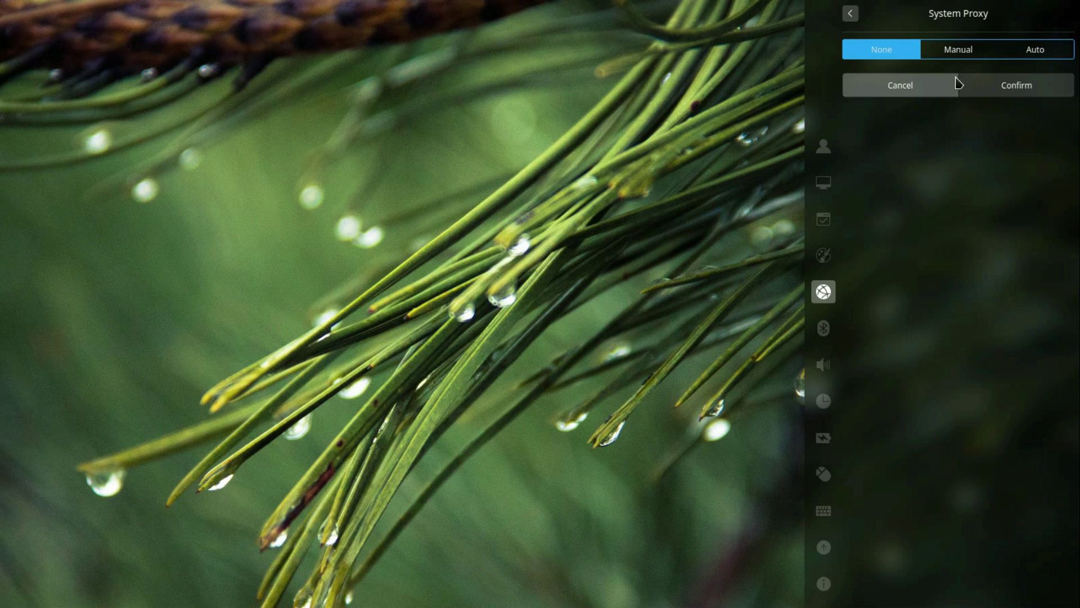
left_click(968, 50)
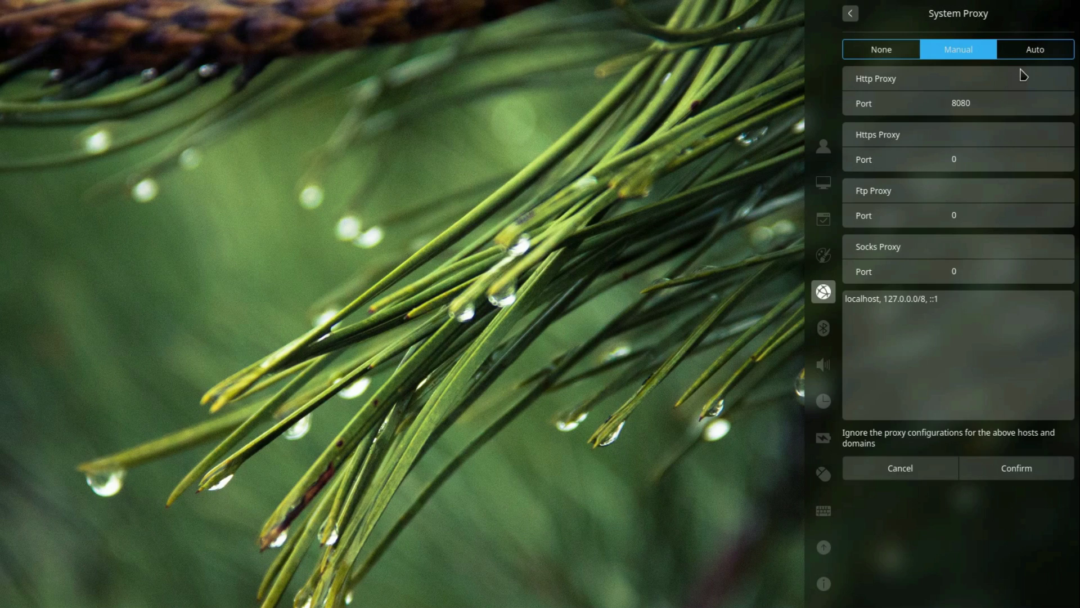
left_click(1034, 55)
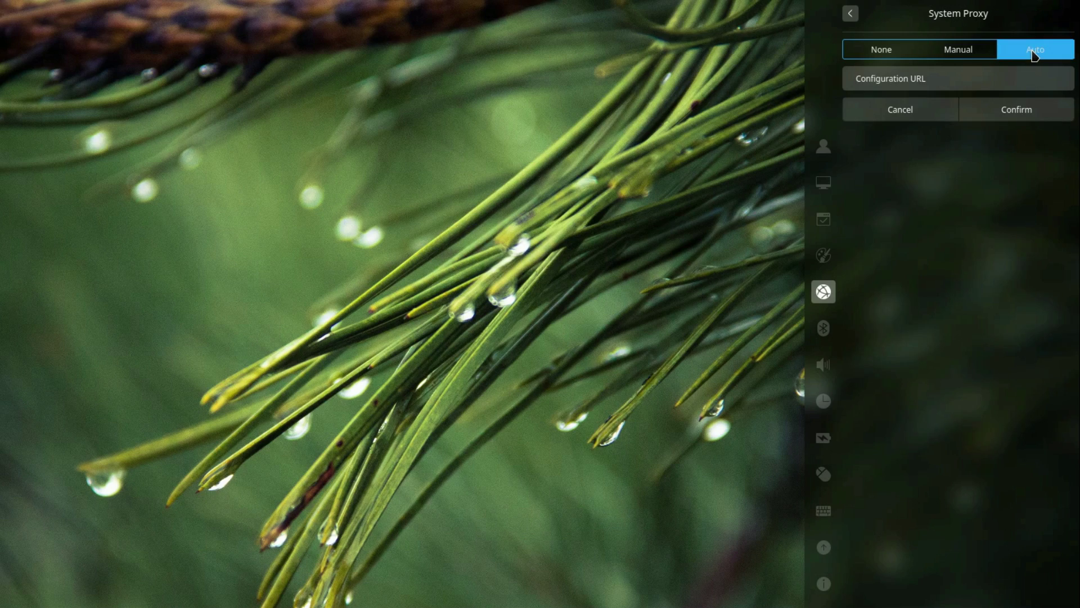
left_click(967, 55)
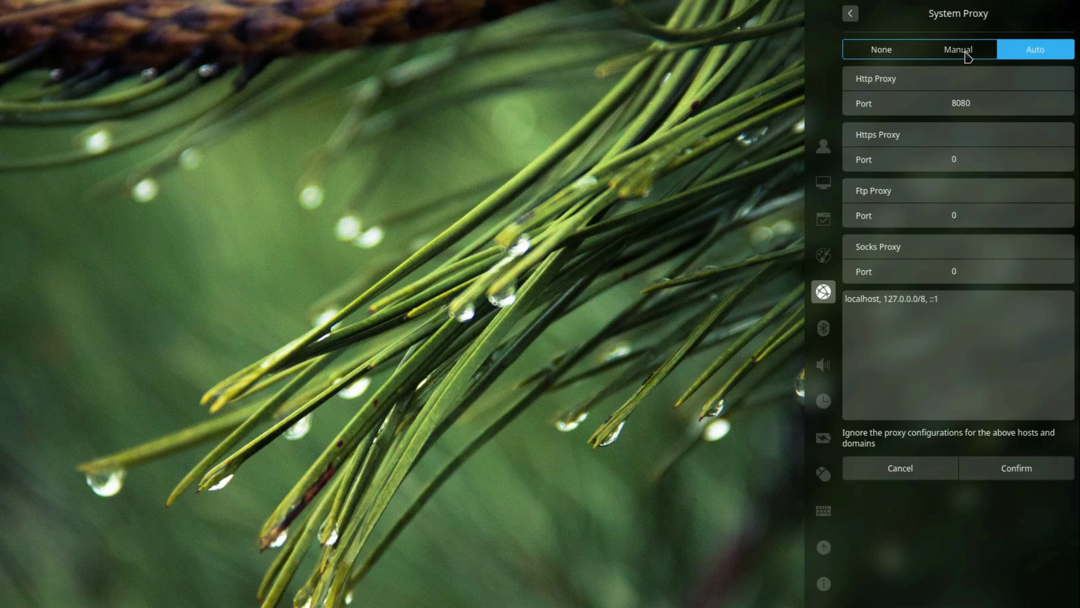
left_click(890, 55)
Step: In Sound settings, switch the speaker and microphone off and back on
left_click(824, 372)
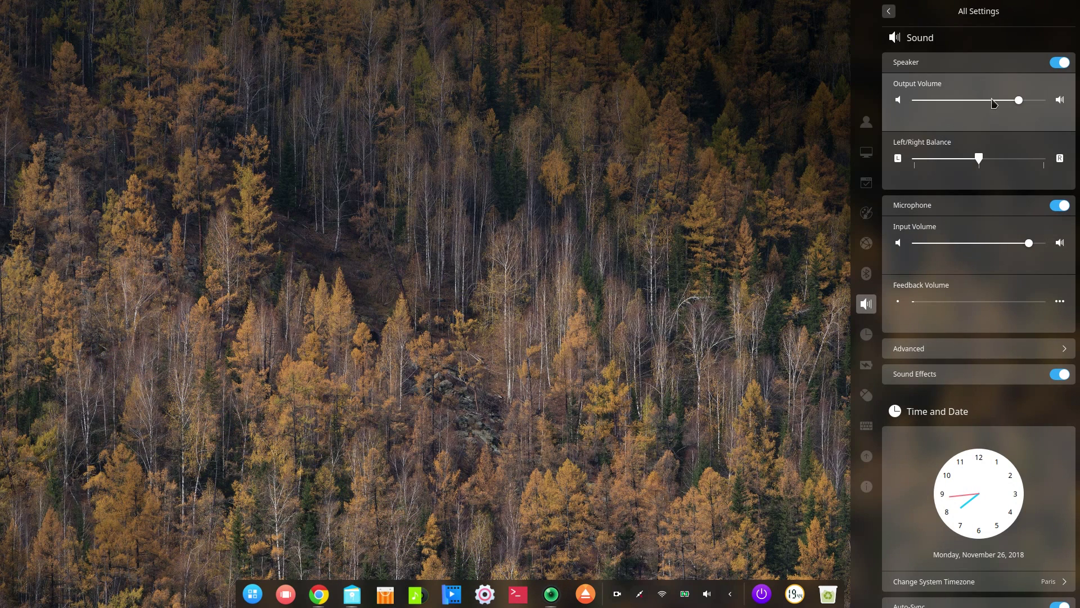
left_click(1063, 67)
left_click(1064, 67)
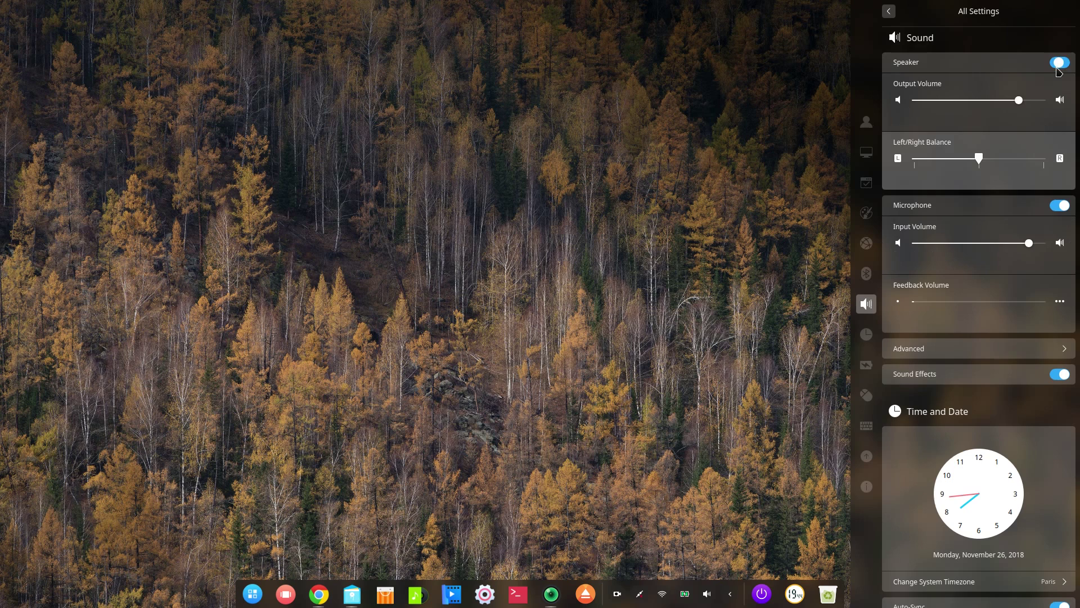
left_click(1064, 207)
left_click(1062, 207)
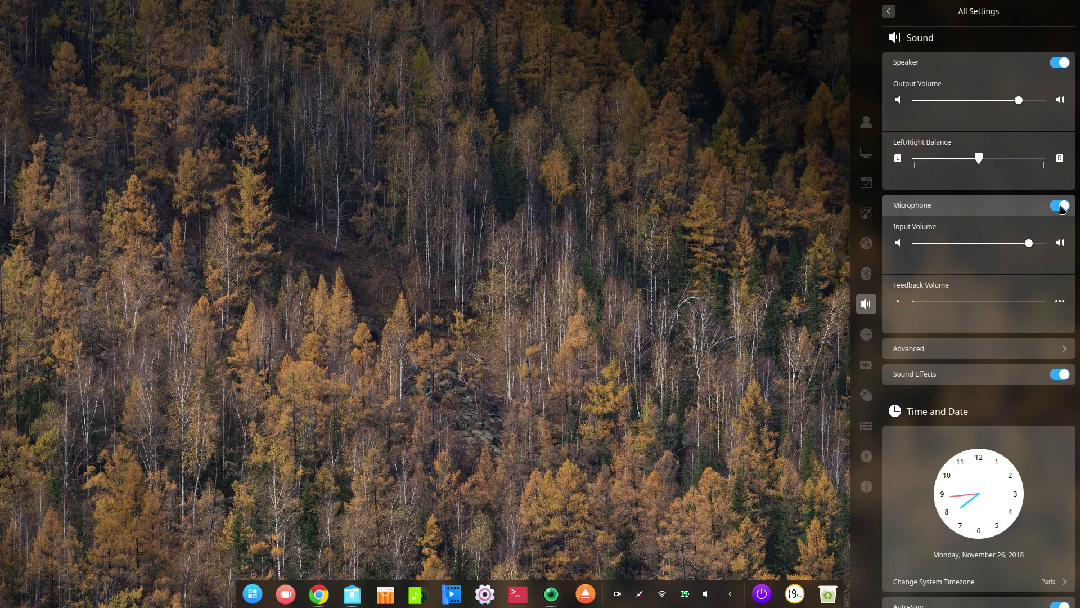
Step: Make Digital Output (S/PDIF) the output device, then set display scaling back to 1.0
left_click(953, 348)
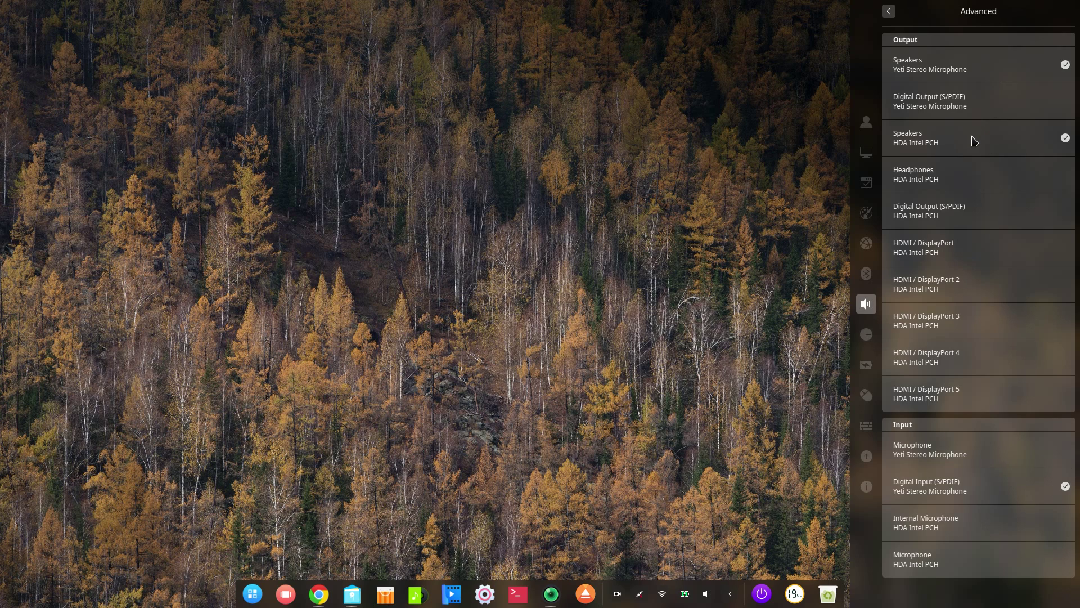
left_click(969, 108)
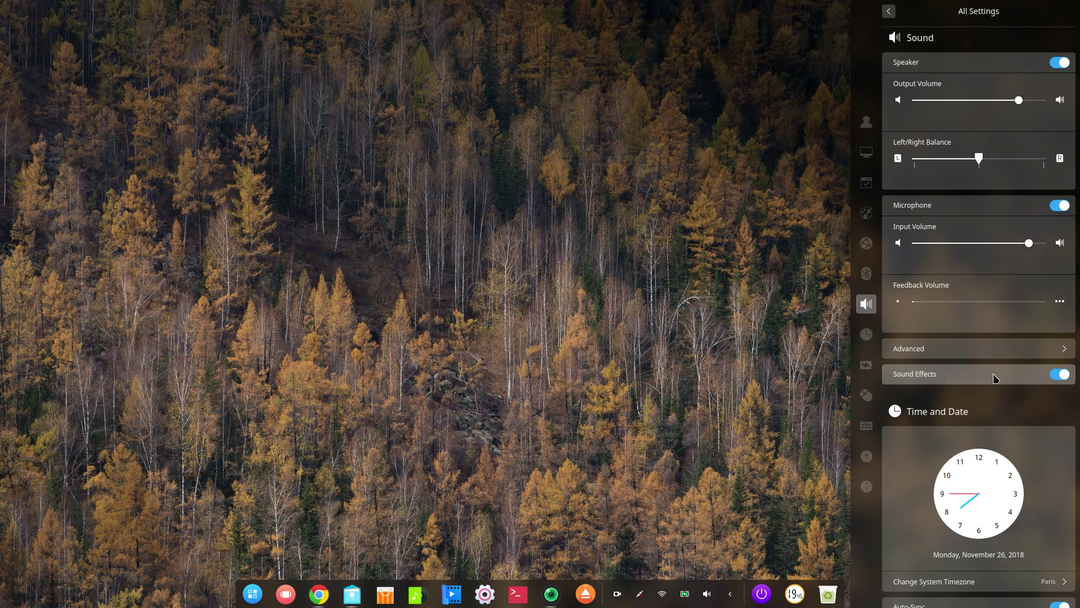
scroll(992, 394, "down", 5)
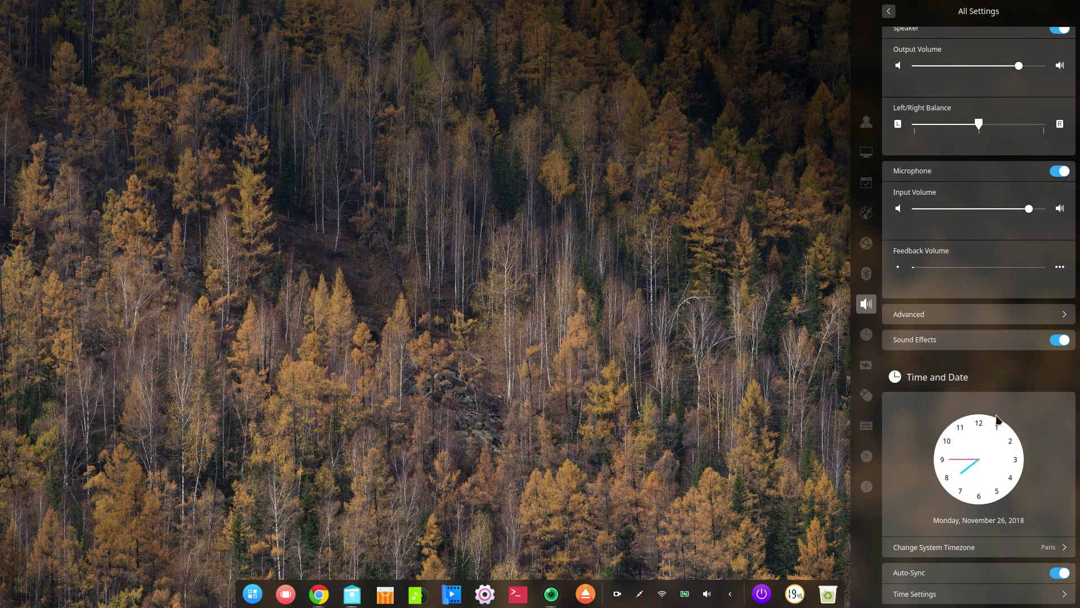
scroll(994, 417, "up", 4)
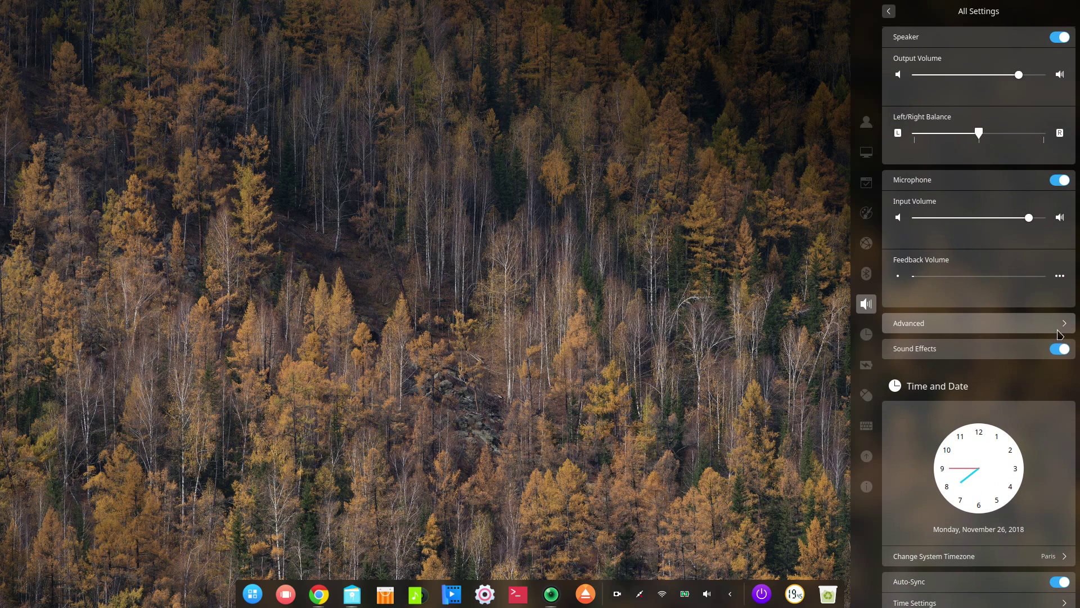
left_click(1063, 353)
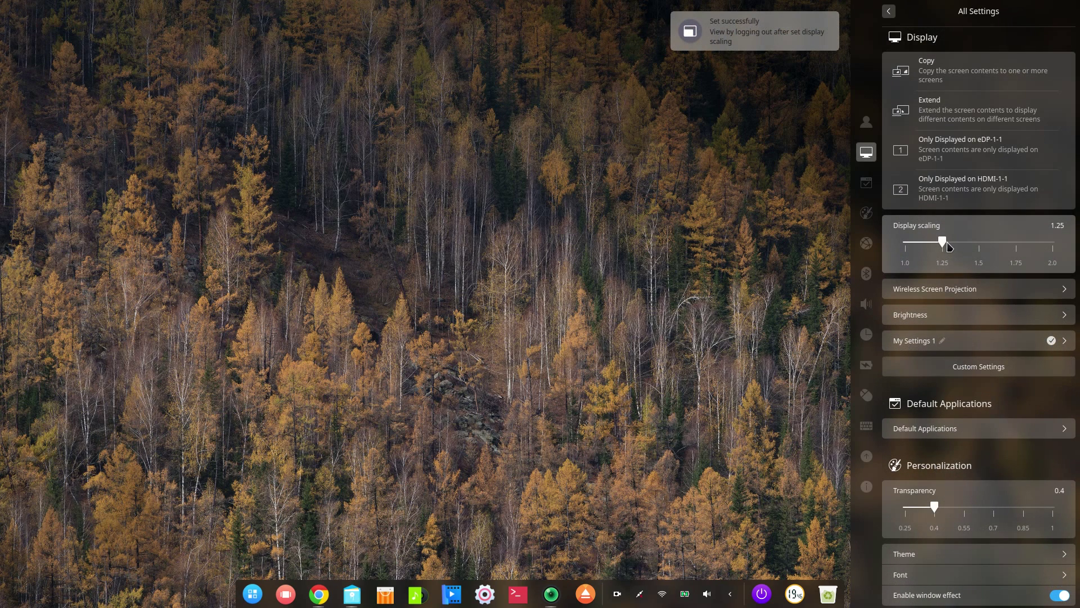
left_click(906, 243)
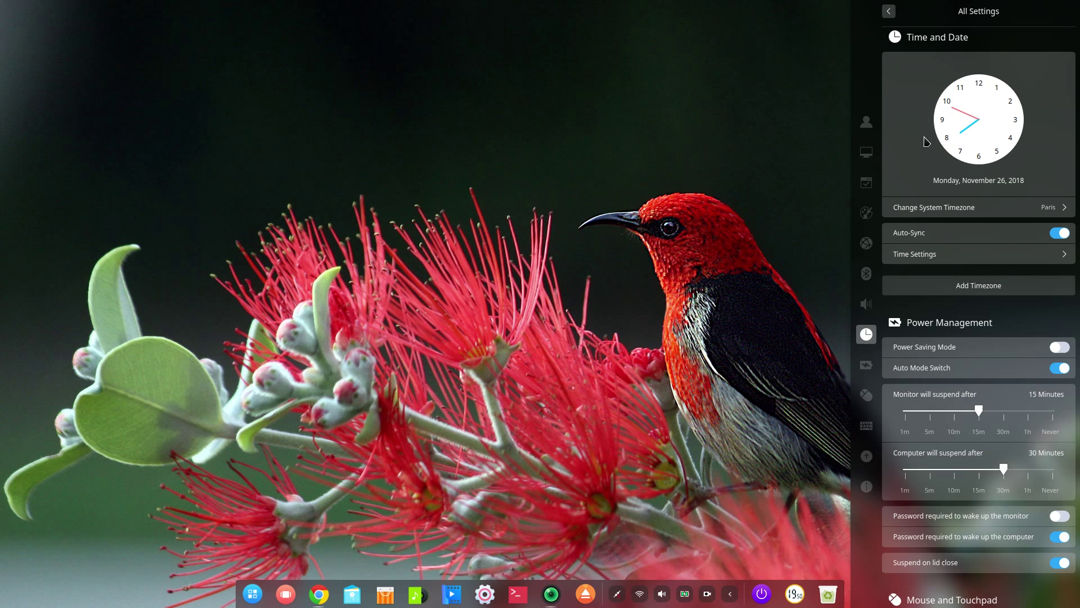
Step: Leave the Paris system timezone unchanged and add Denver, picked on the map, as an extra timezone
left_click(981, 213)
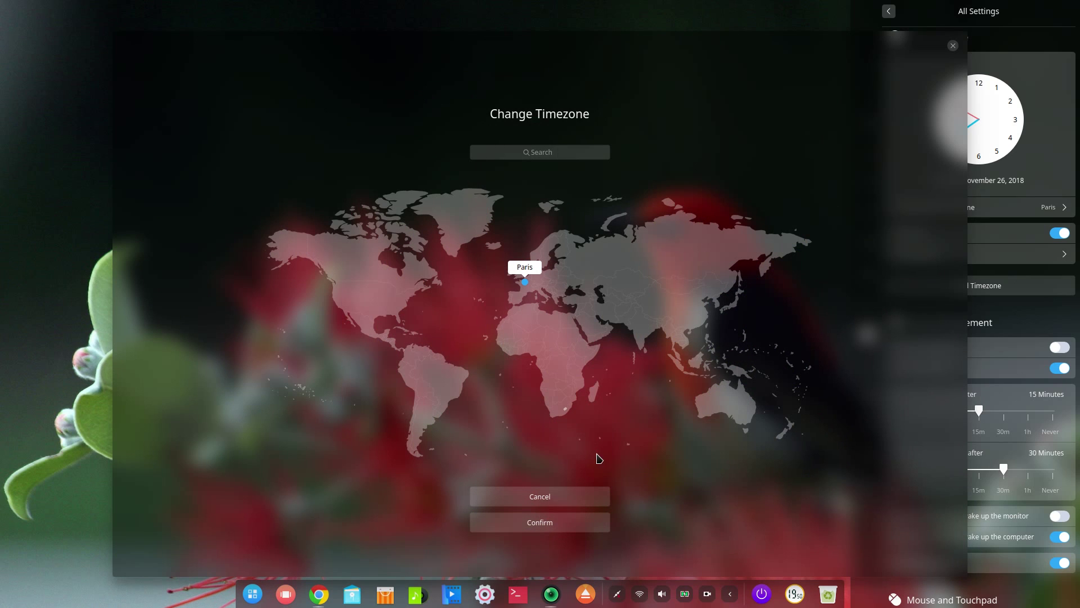
left_click(548, 498)
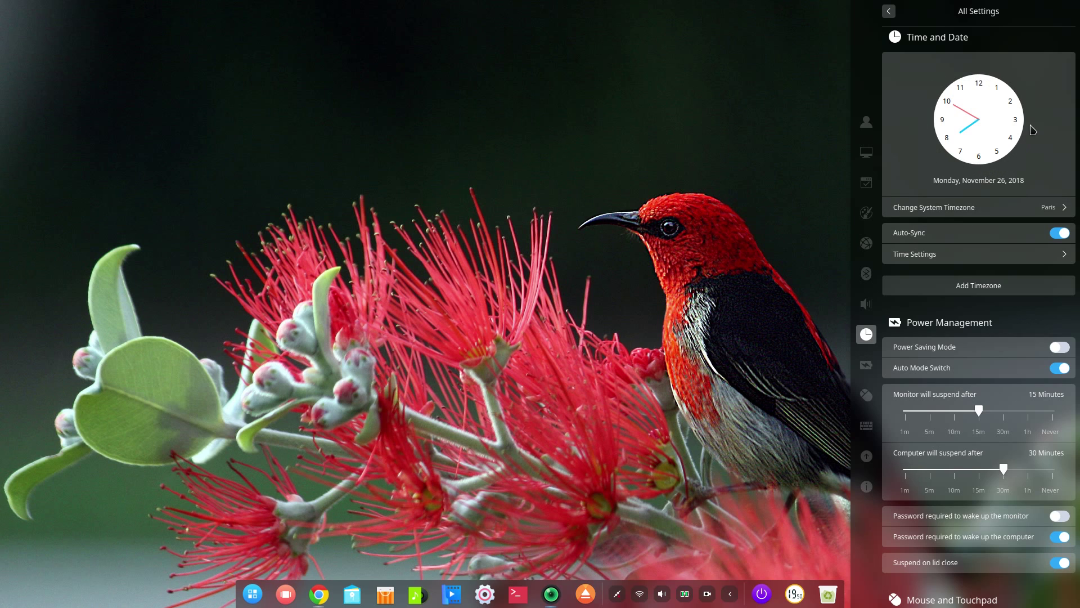
left_click(978, 286)
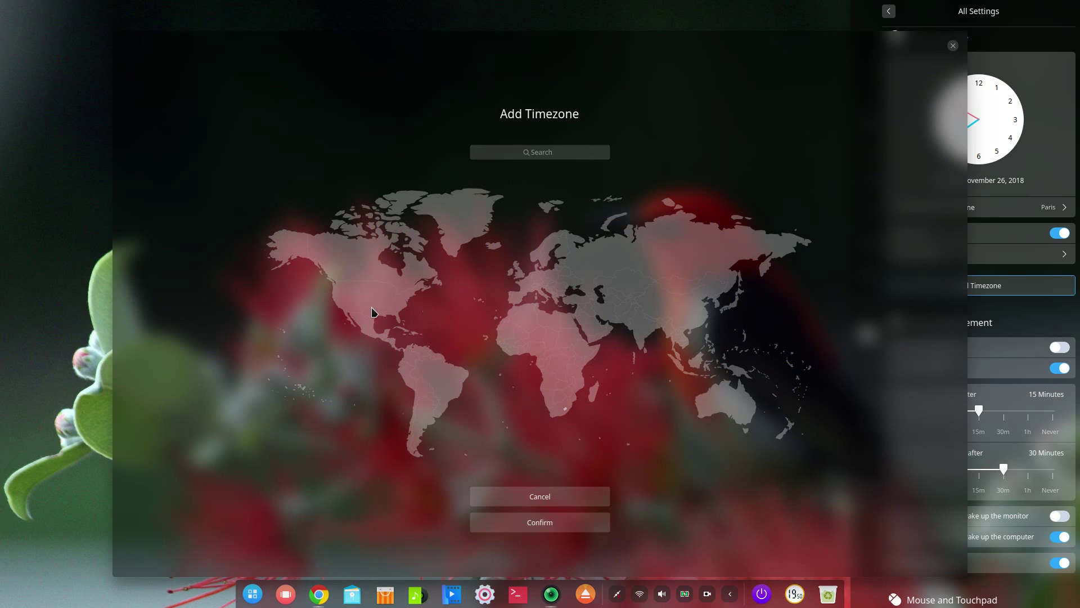
left_click(363, 310)
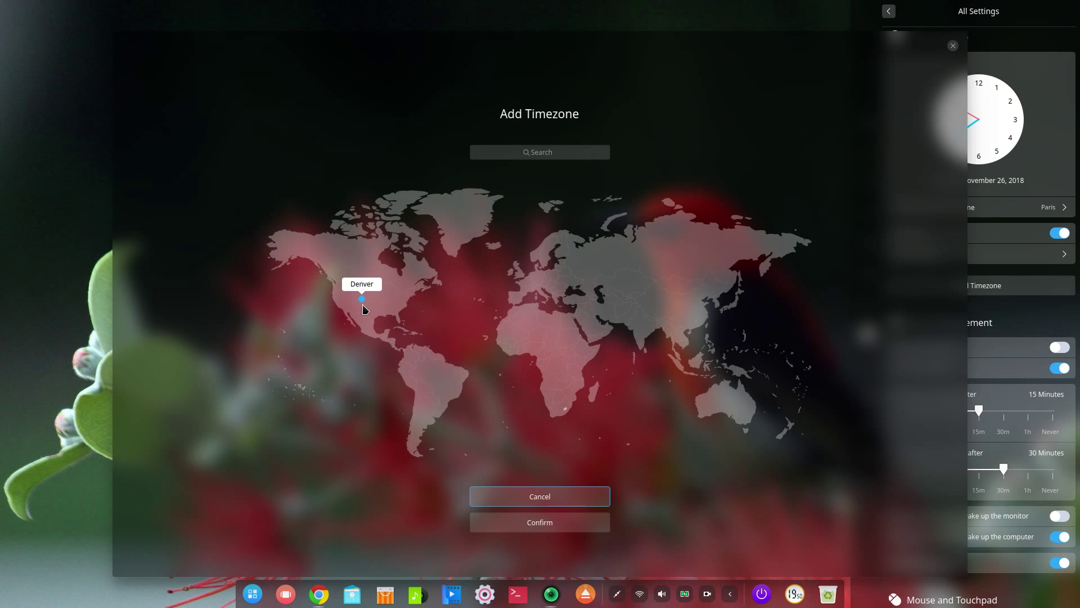
left_click(537, 522)
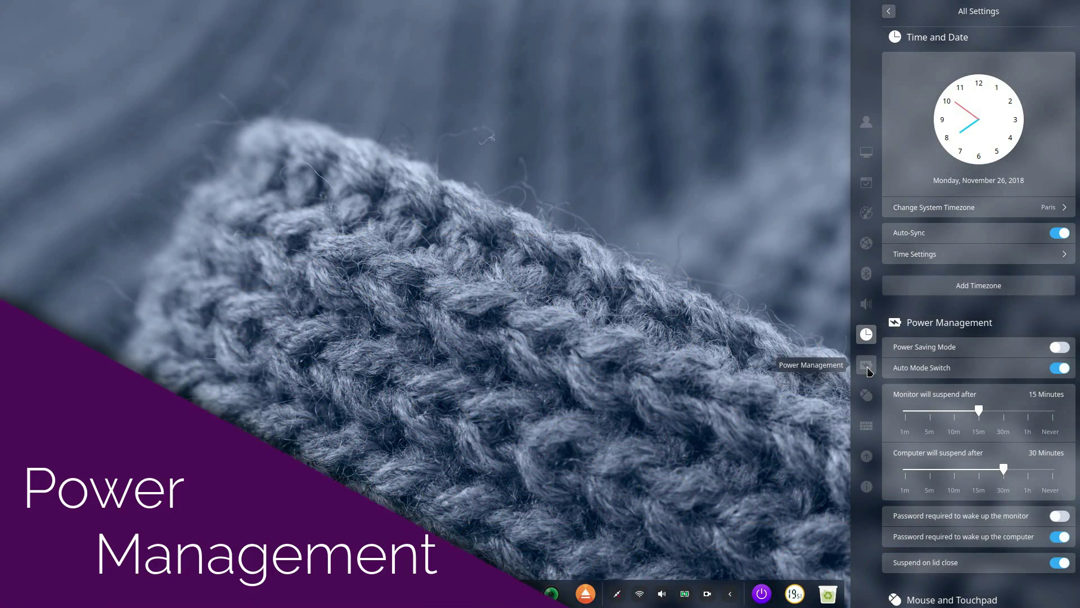
Step: In Power Management, set monitor suspend to Never and computer suspend to 15 minutes, leaving the wake password off
left_click(867, 367)
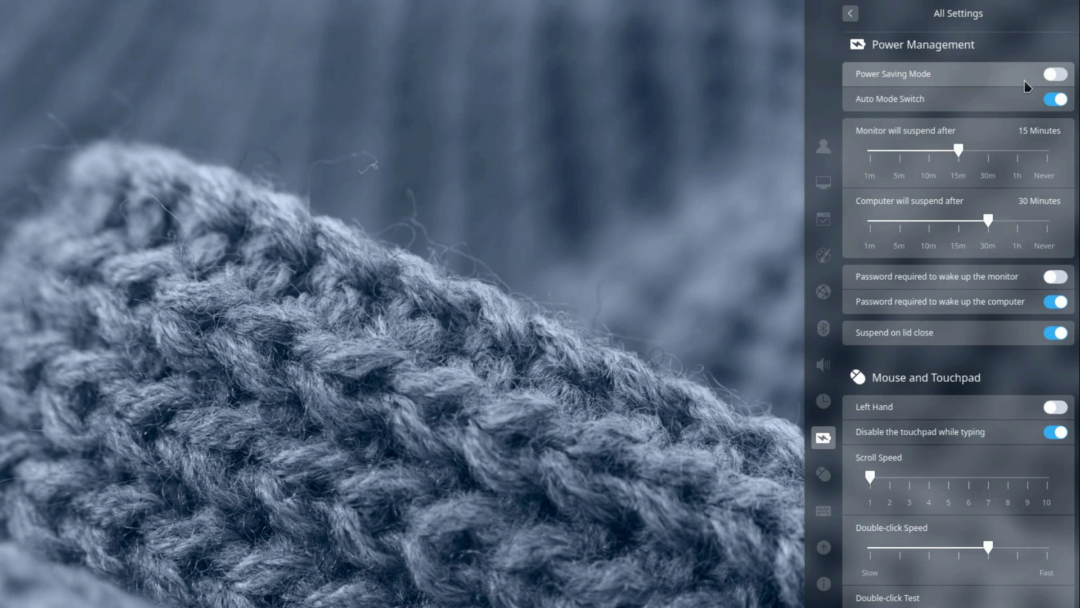
left_click(1057, 77)
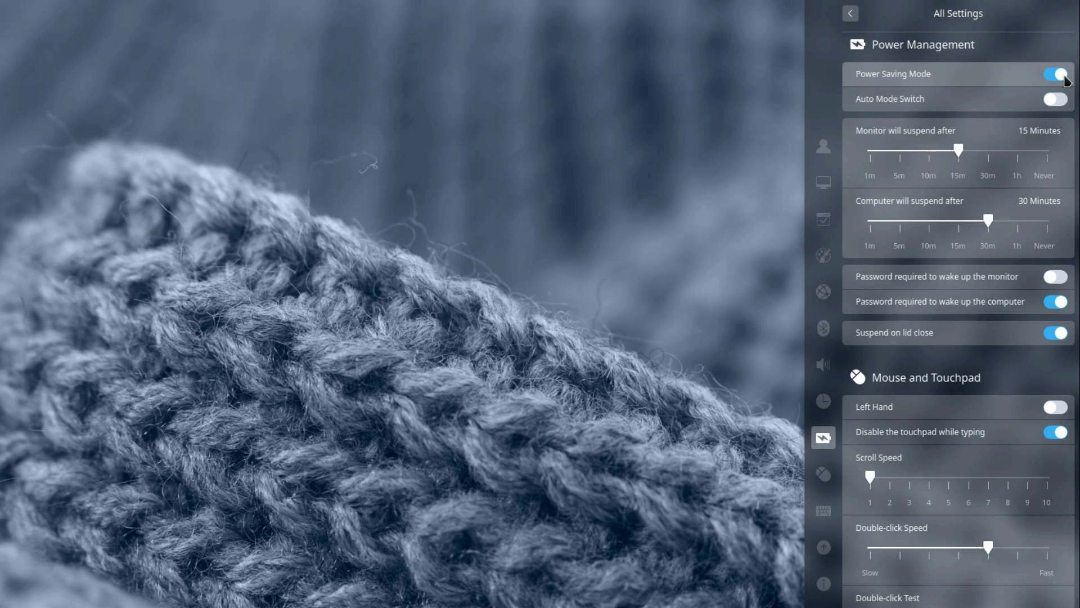
left_click(1058, 101)
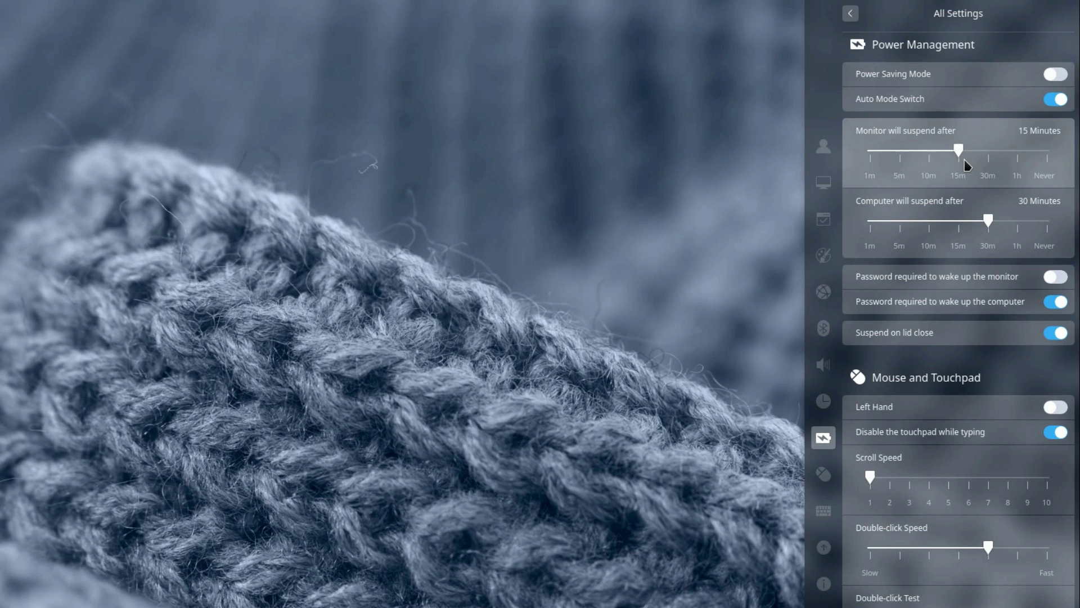
left_click_drag(959, 151, 1058, 153)
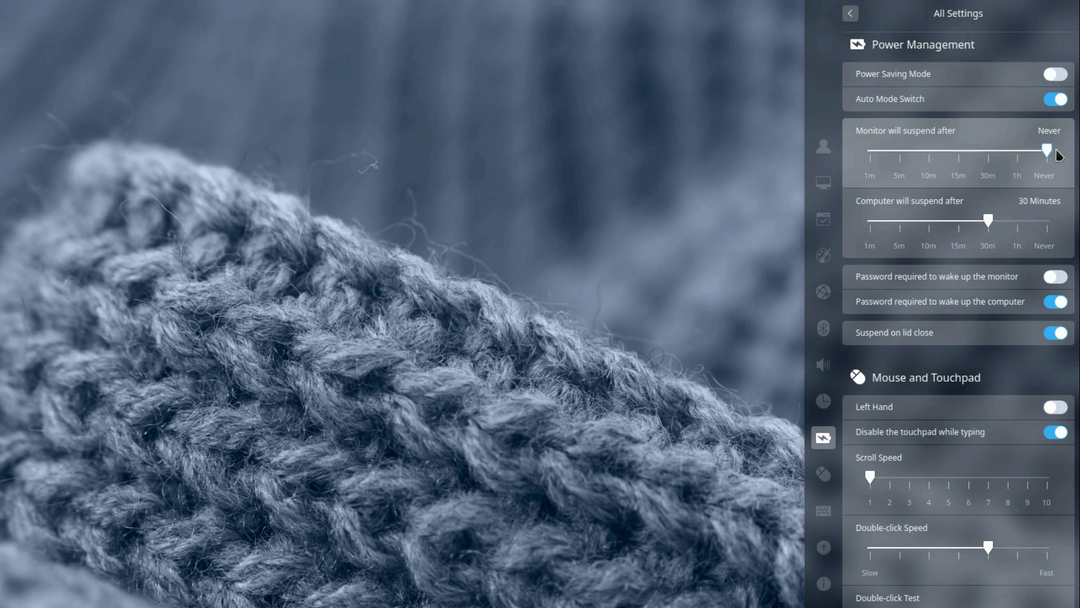
left_click_drag(991, 228, 963, 223)
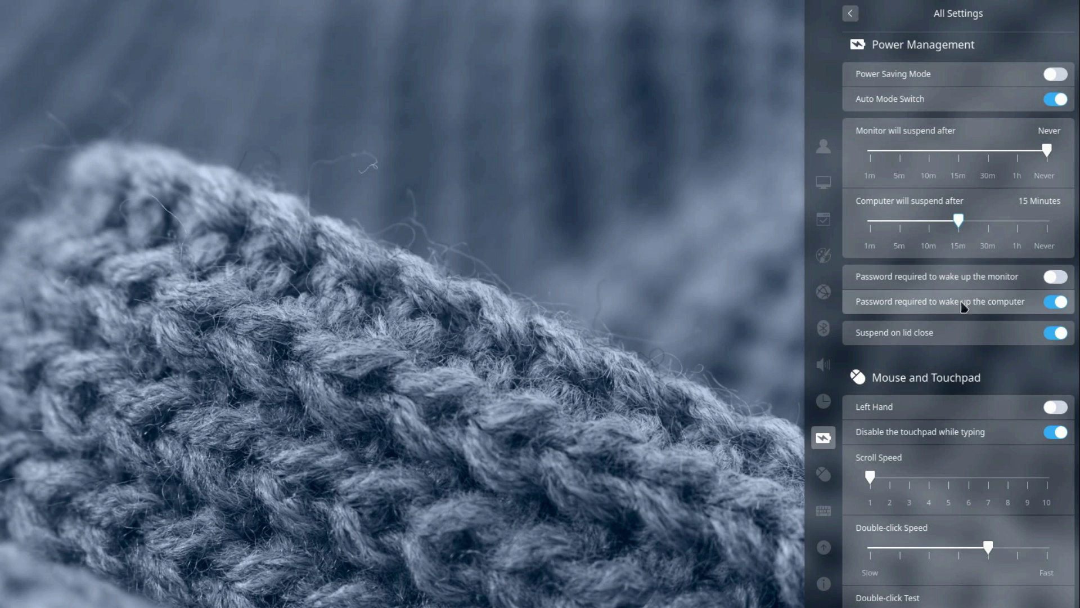
left_click(1059, 283)
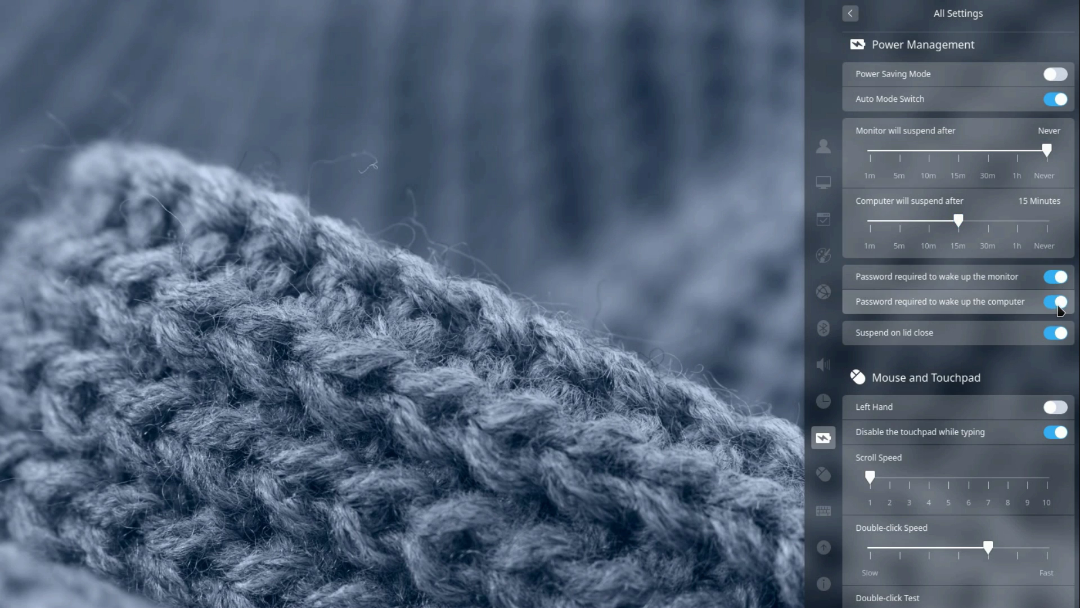
left_click(1055, 276)
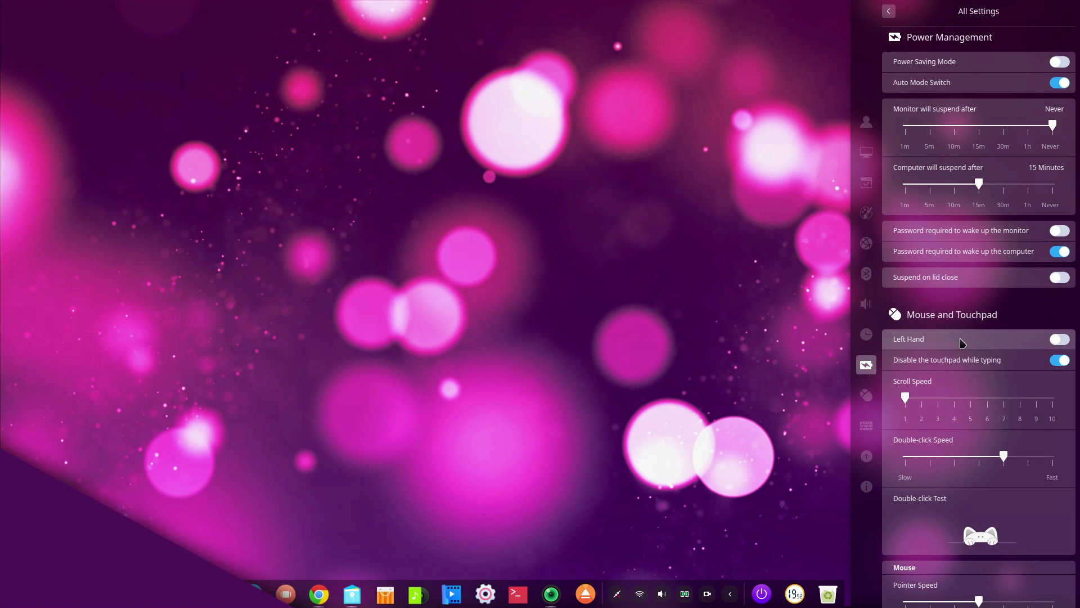
Step: Try left-handed mode, then set the double-click speed to slowest and test it on the cat
left_click(866, 395)
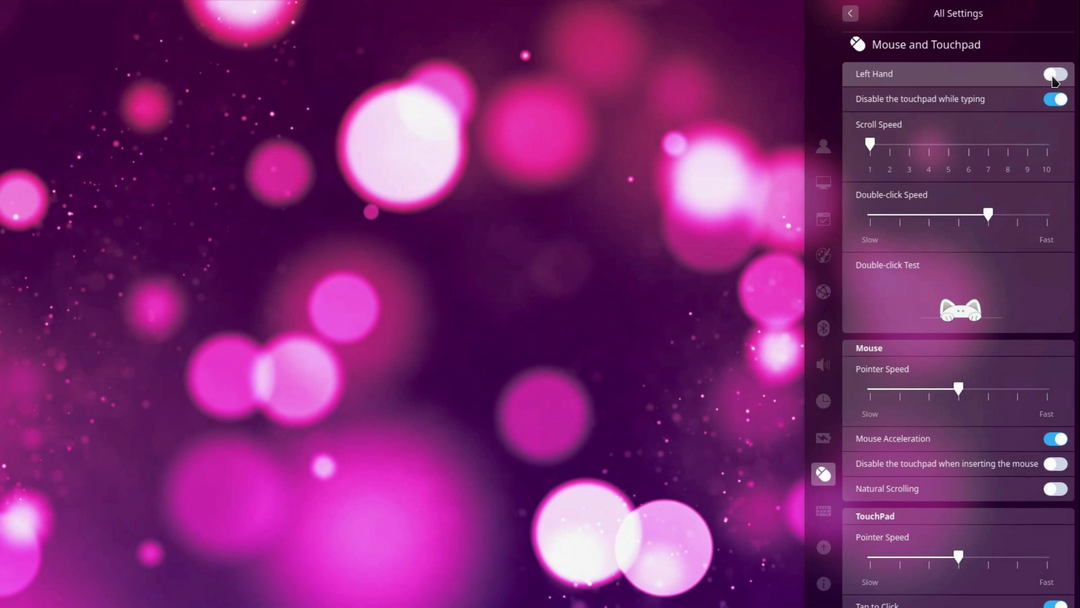
left_click(1054, 80)
left_click(1055, 79)
left_click(1057, 79)
left_click(1056, 79)
left_click_drag(989, 214, 870, 215)
double_click(965, 297)
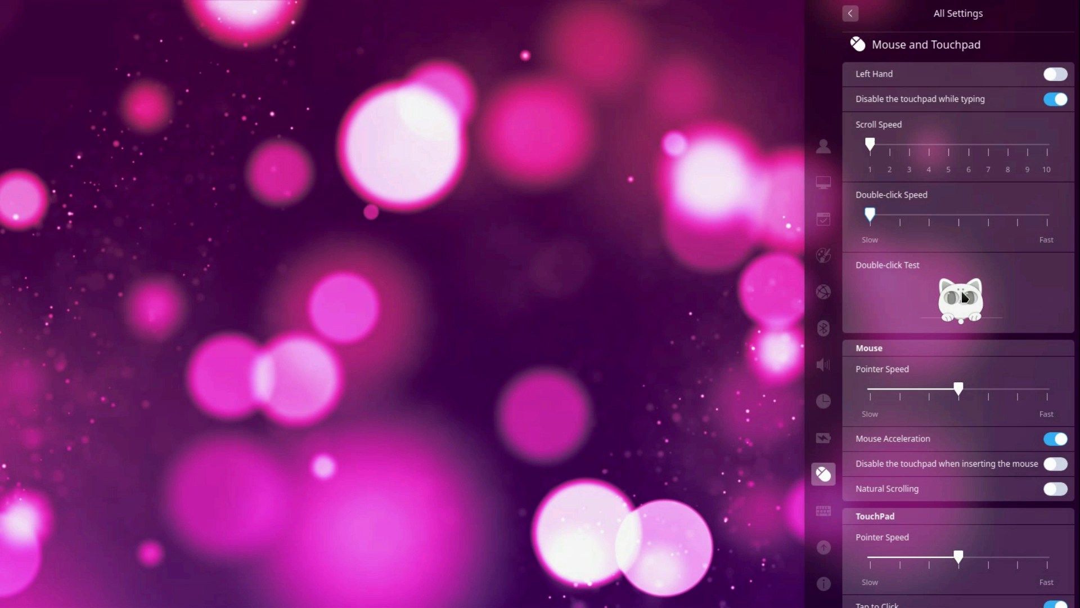
left_click(928, 225)
double_click(959, 312)
Step: Return pointer speed to the middle and turn mouse acceleration off
scroll(959, 312, "down", 5)
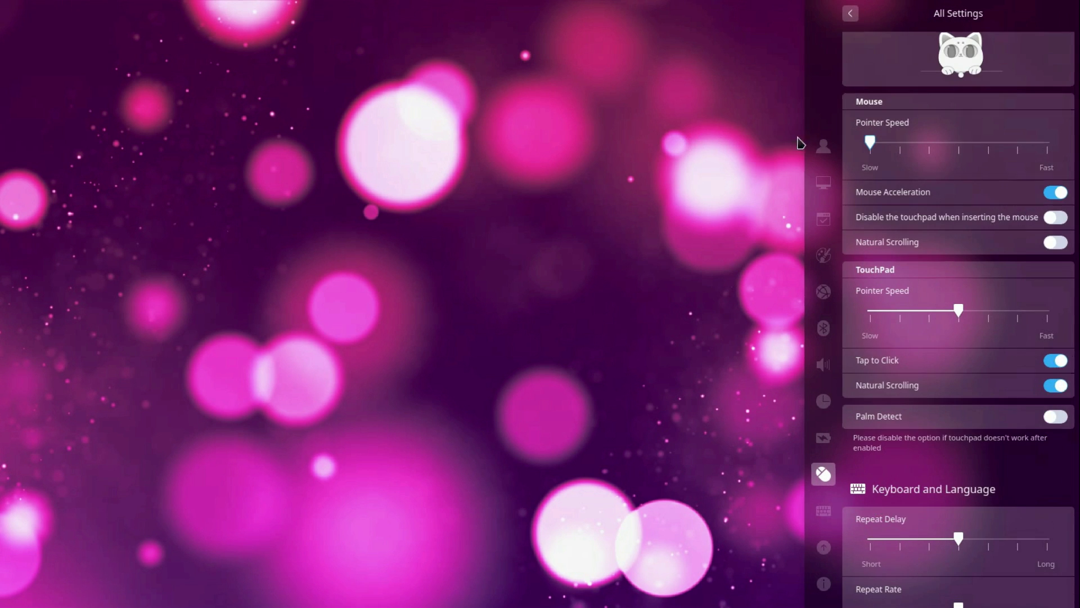
left_click(869, 143)
left_click_drag(870, 144, 955, 147)
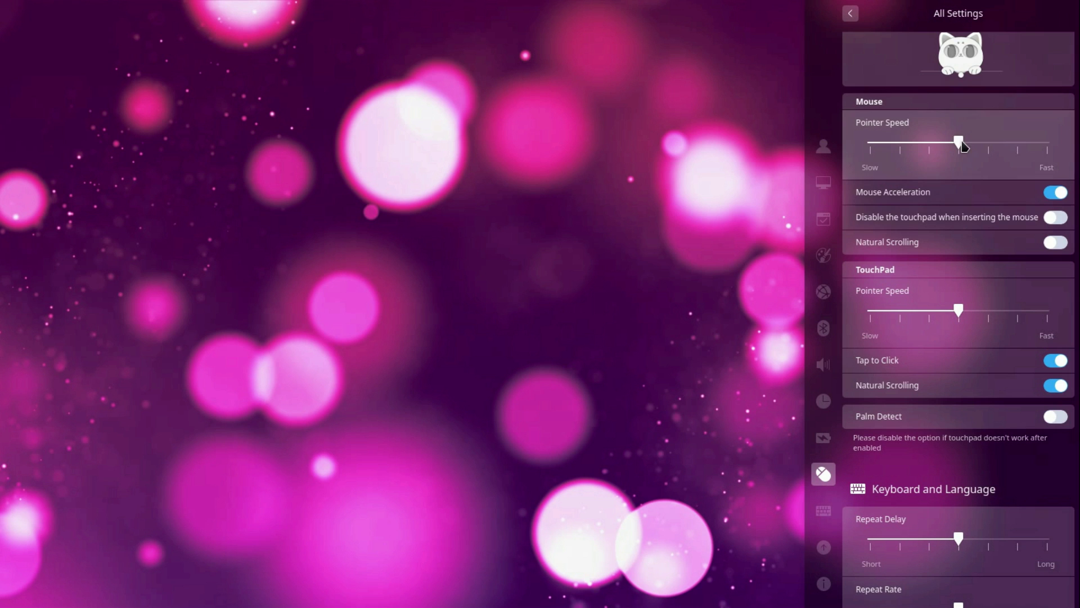
left_click(1055, 192)
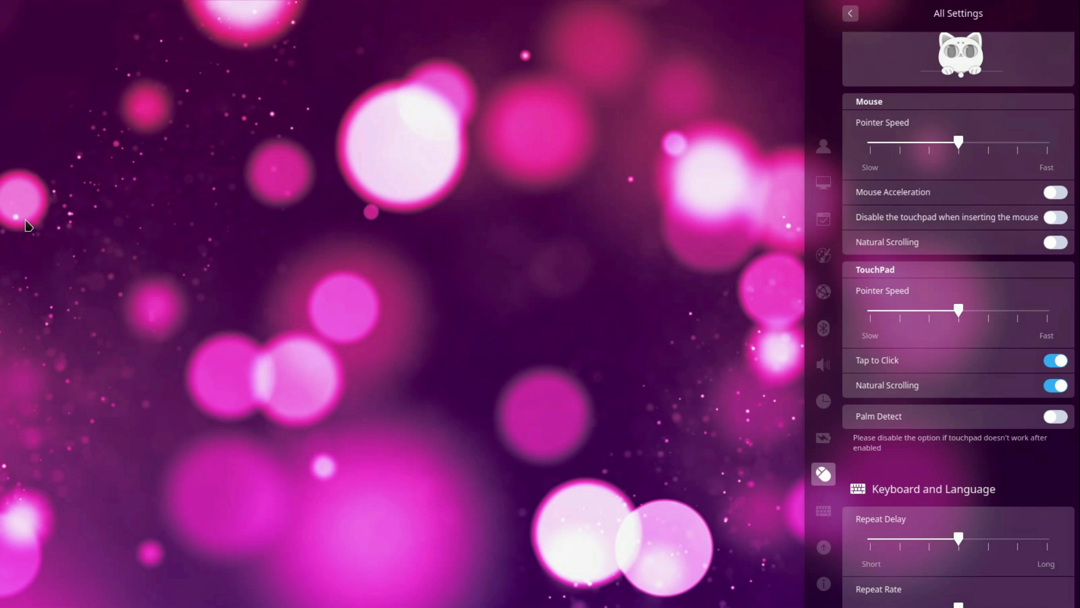
left_click(1052, 194)
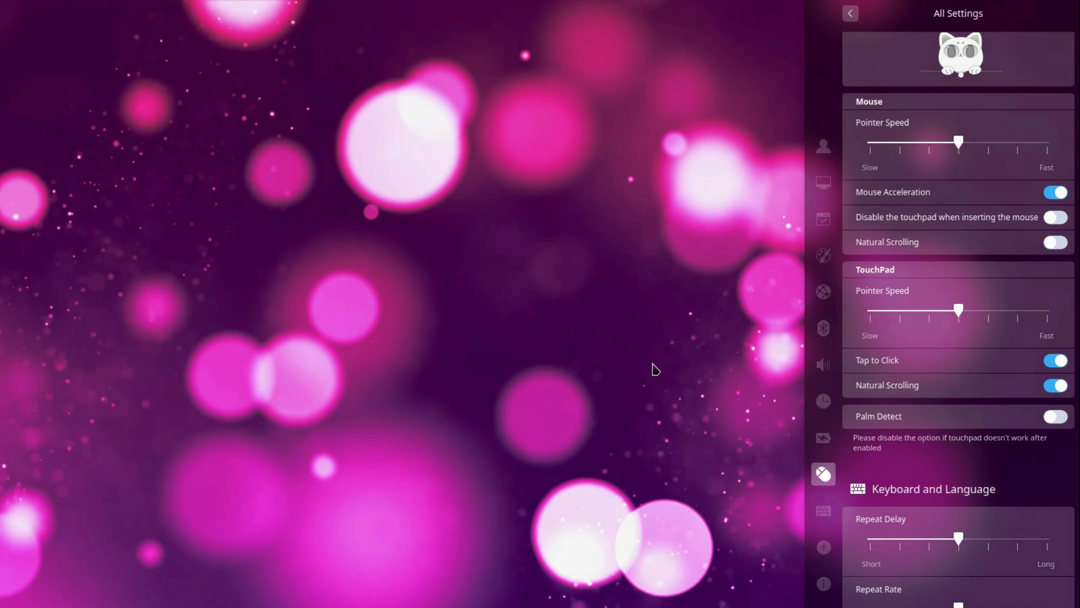
left_click(1054, 193)
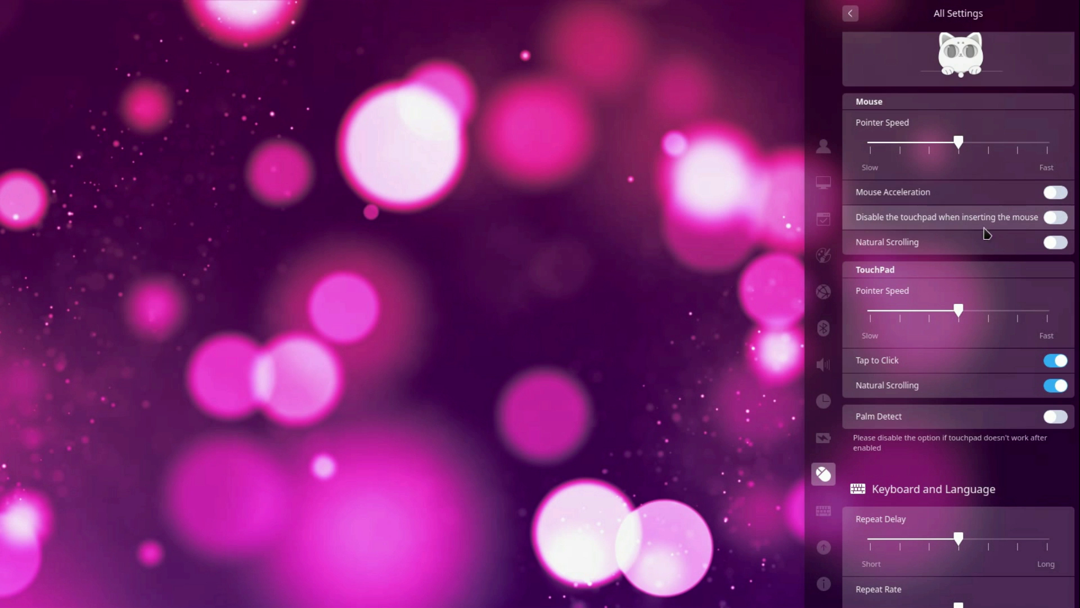
Step: Try the touchpad-disable, natural scrolling and tap-to-click options, keeping the touchpad active and tap to click on
left_click(1058, 218)
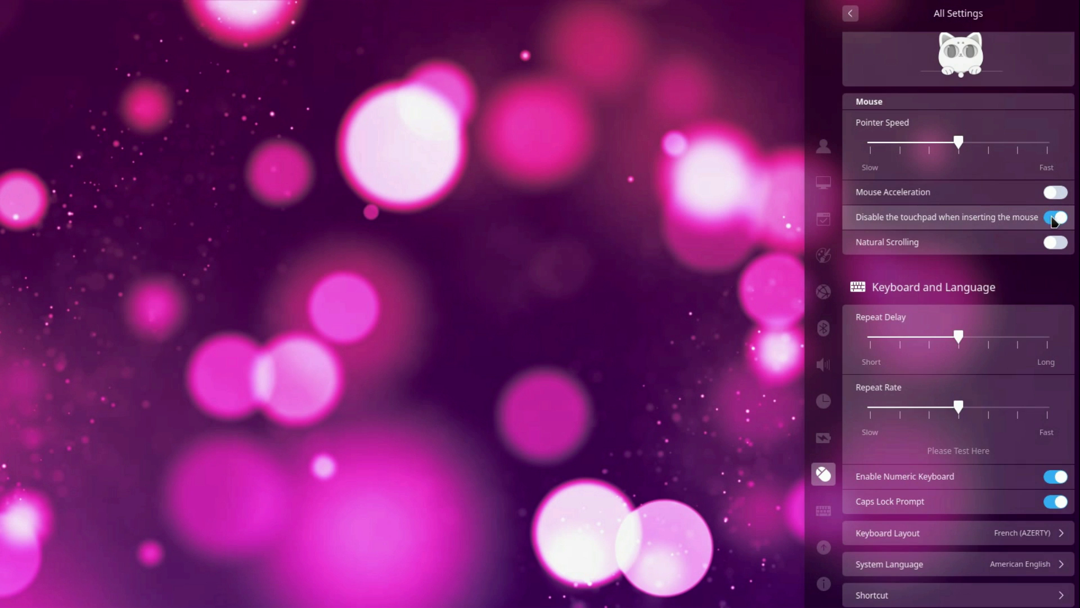
left_click(1063, 220)
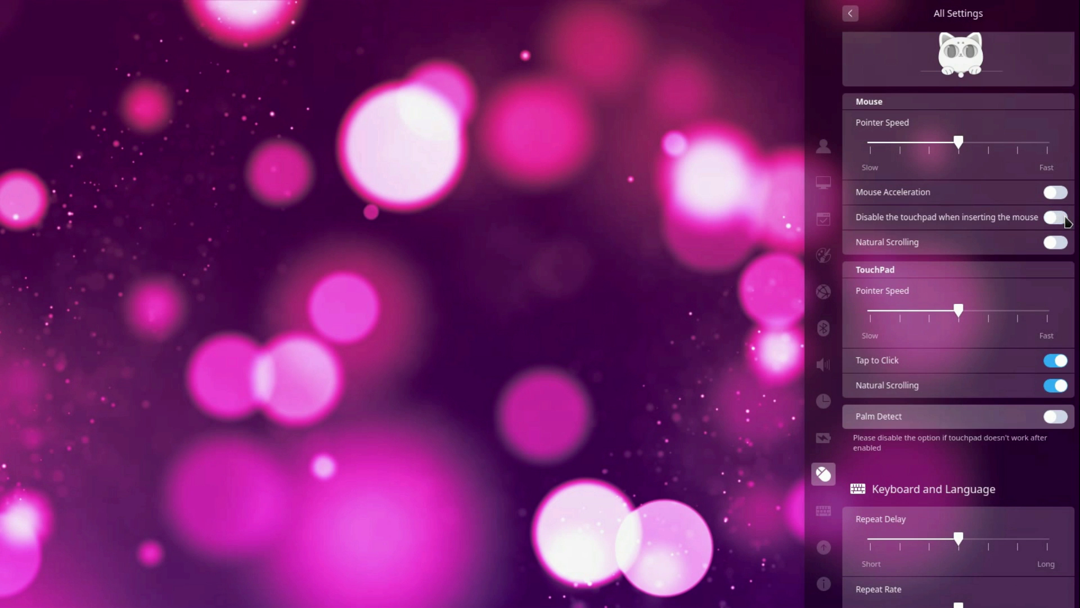
left_click(1047, 244)
scroll(1004, 290, "down", 4)
scroll(984, 349, "up", 6)
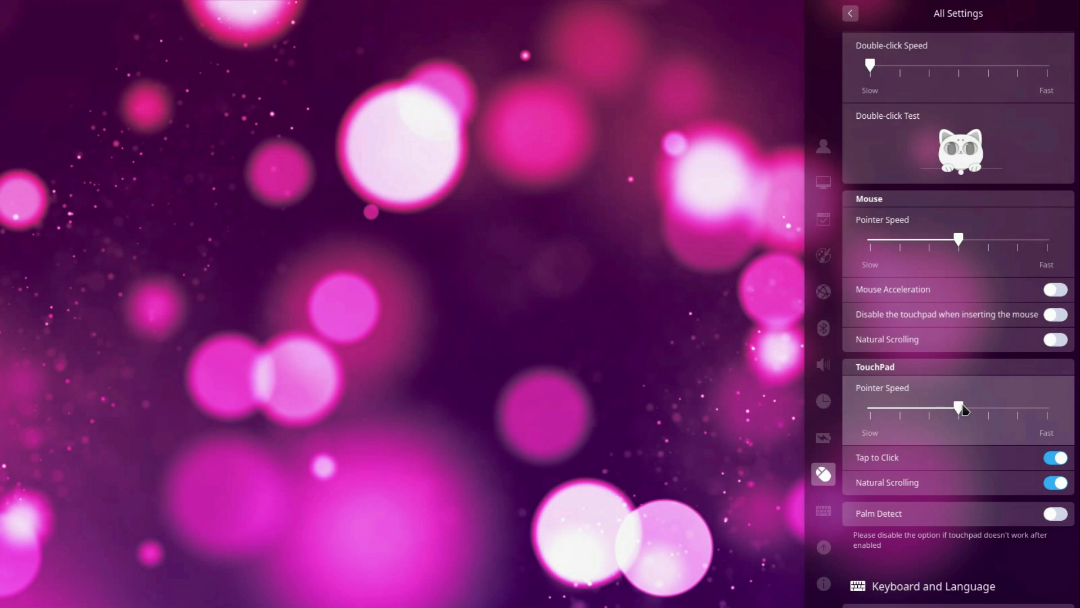
left_click(1058, 462)
left_click(1058, 462)
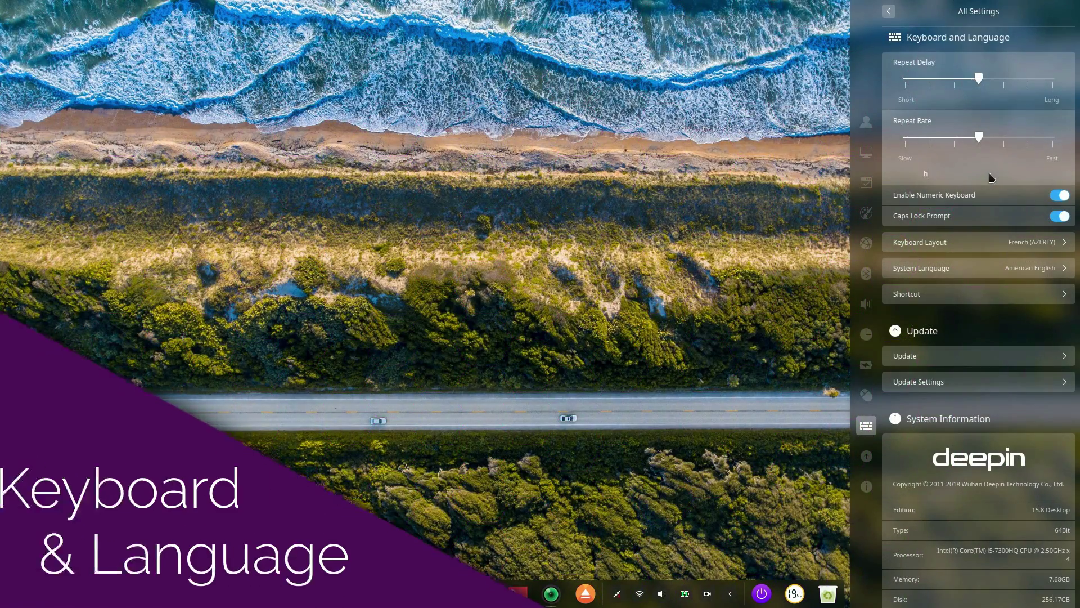
Step: Test the key repeat rate at fastest with repeated 'h' characters, then return it to the middle
type("hhhhhhhhhh")
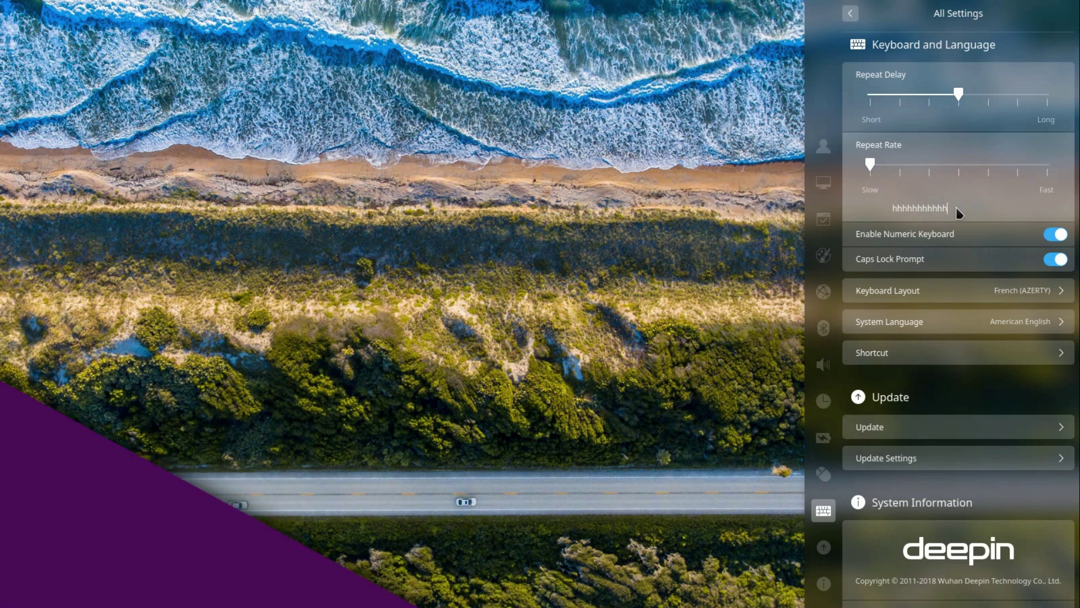
type("hh")
left_click_drag(946, 163, 1041, 167)
type("hhhhhhhhhhhhhhhh")
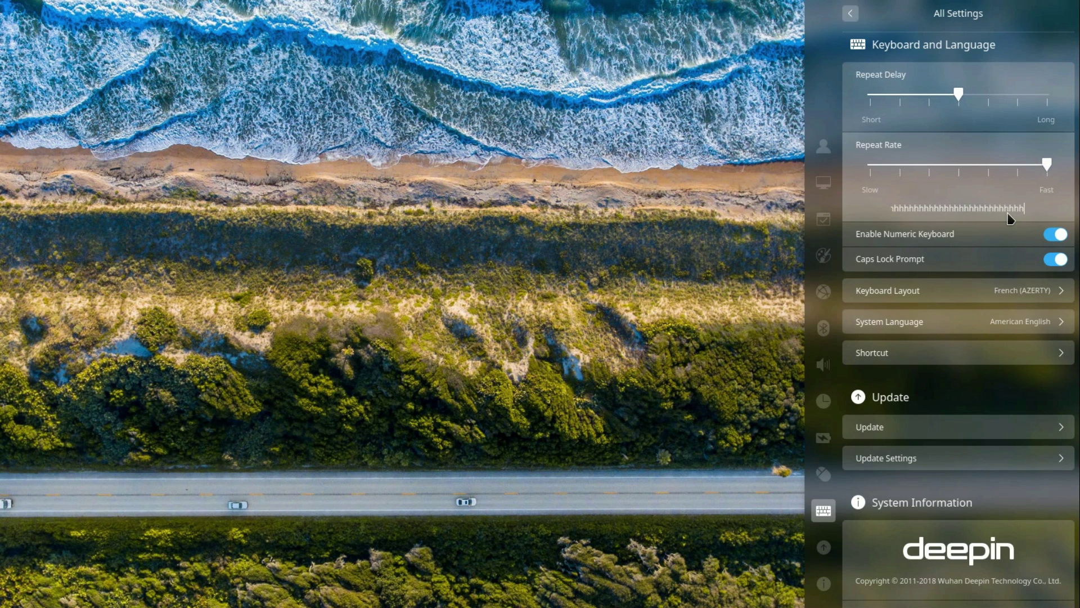
left_click_drag(1054, 166, 958, 164)
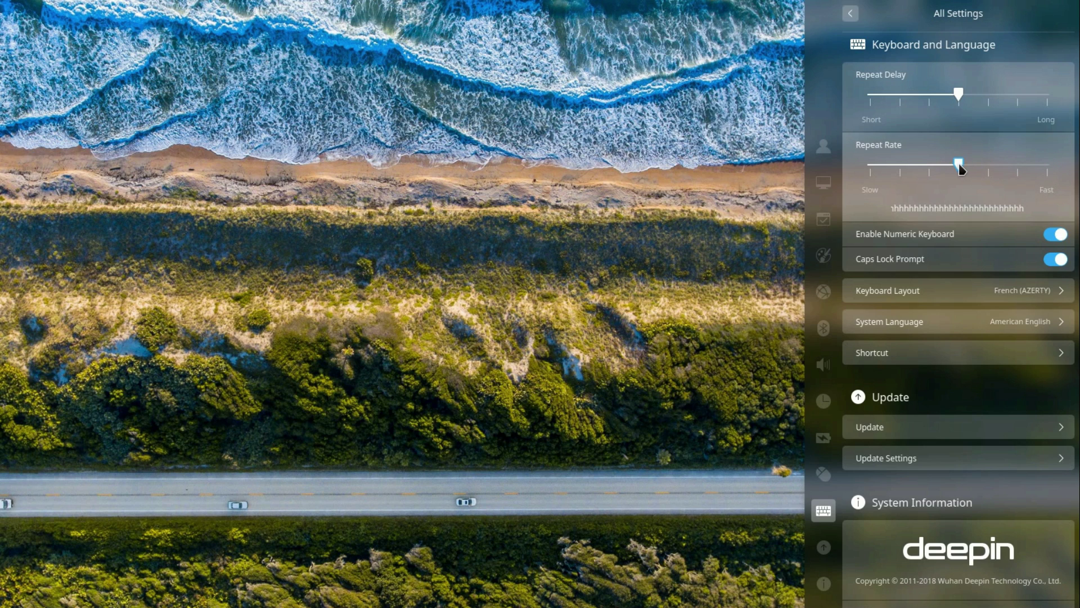
Step: Keep the numeric keypad and Caps Lock prompt on, then toggle Caps Lock to see the indicator
left_click(1058, 235)
left_click(1056, 235)
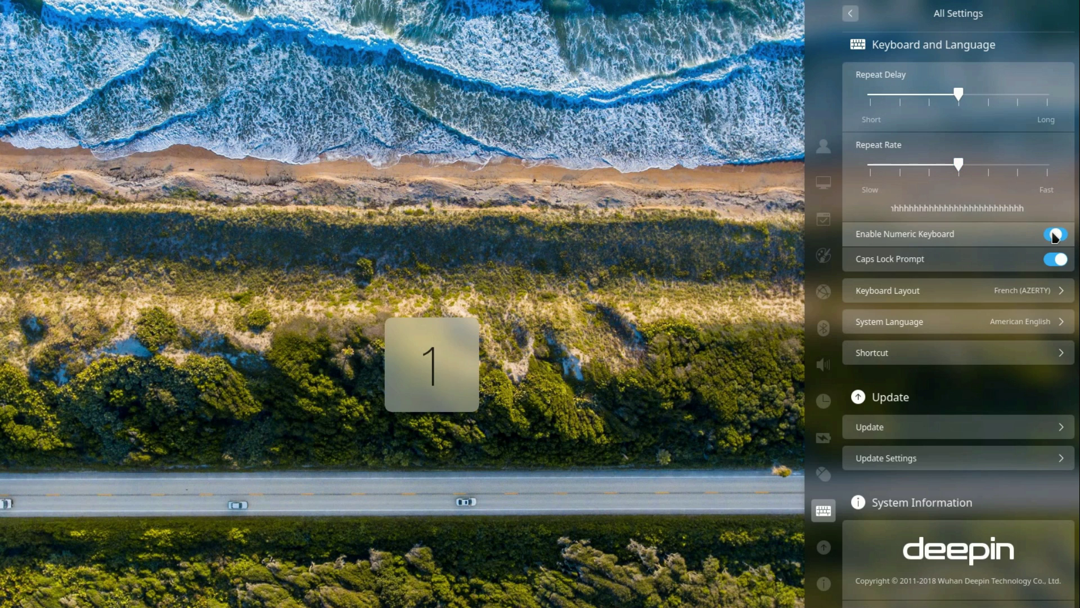
left_click(1056, 261)
left_click(1053, 262)
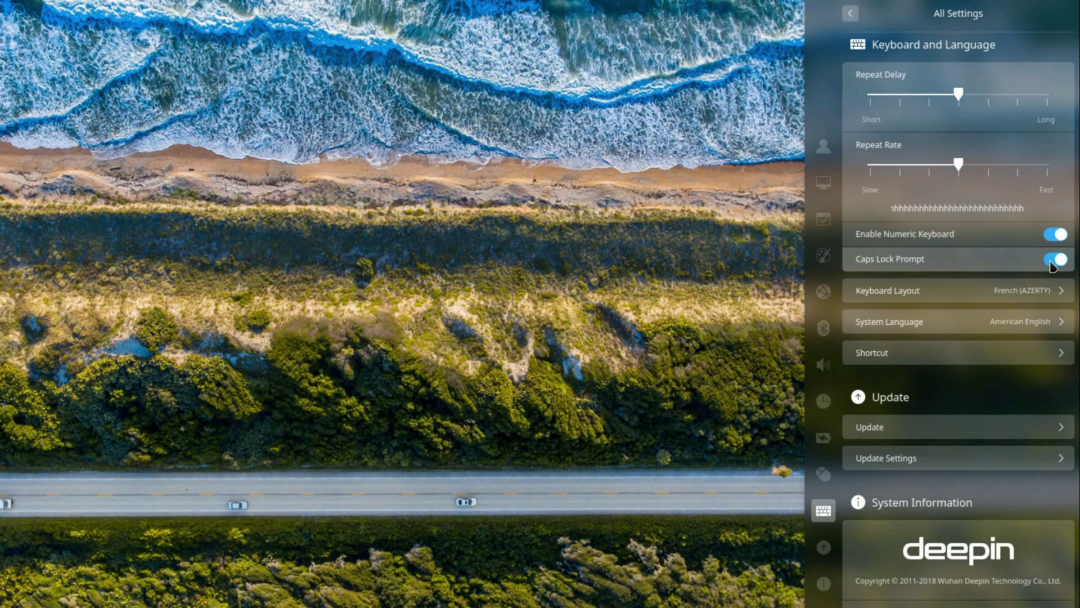
key("Caps_Lock")
key("Caps_Lock")
key("Caps_Lock")
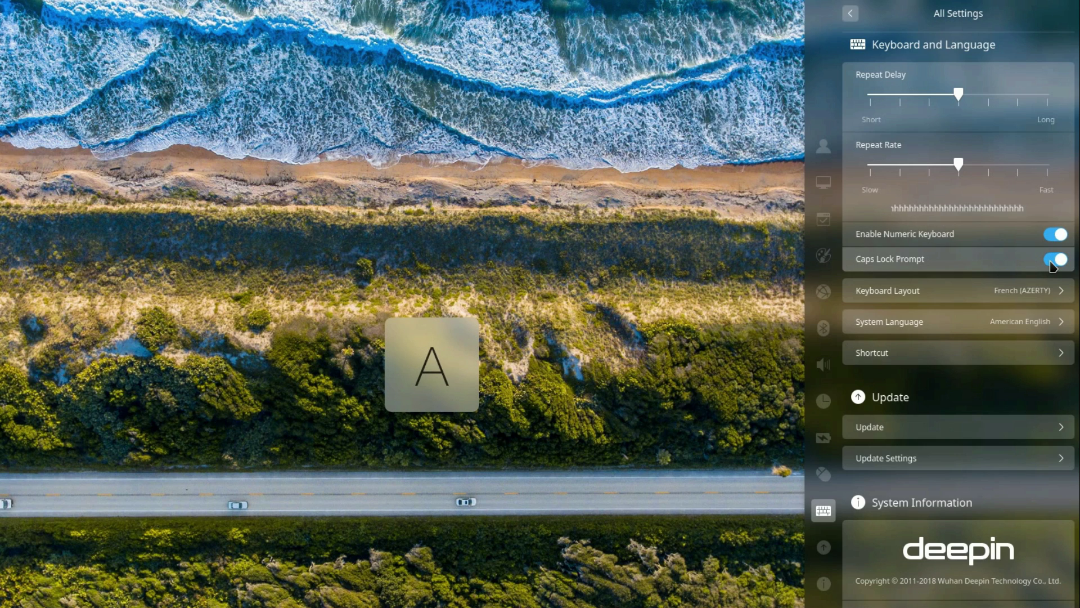
key("Caps_Lock")
key("Caps_Lock")
key("Caps_Lock")
key("Caps_Lock")
key("Caps_Lock")
Step: Open Keyboard Layout and browse the list of layouts available to add
left_click(957, 293)
left_click(914, 116)
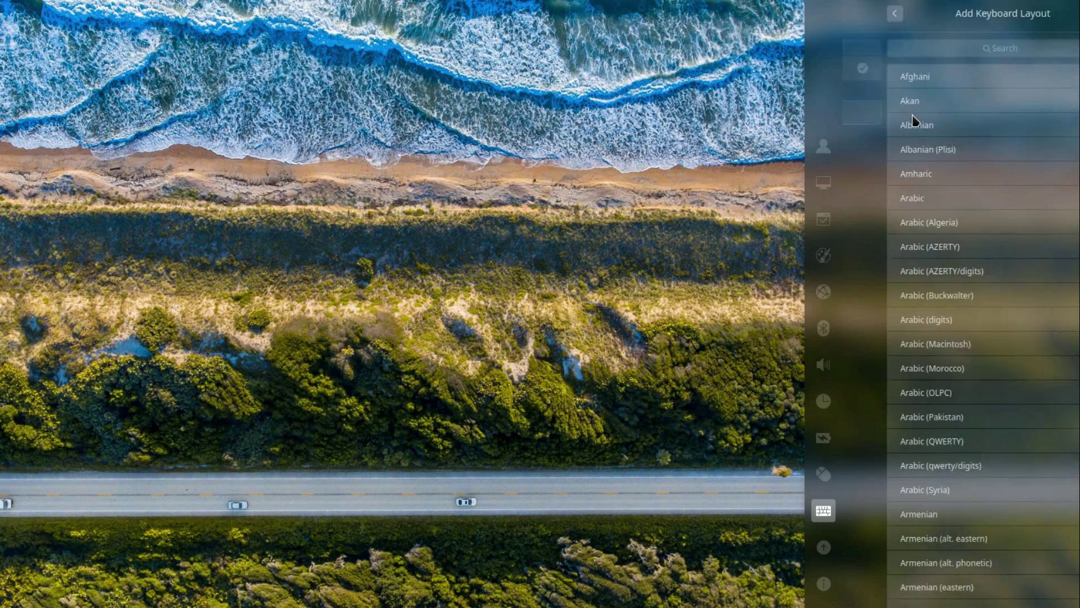
scroll(978, 214, "down", 3)
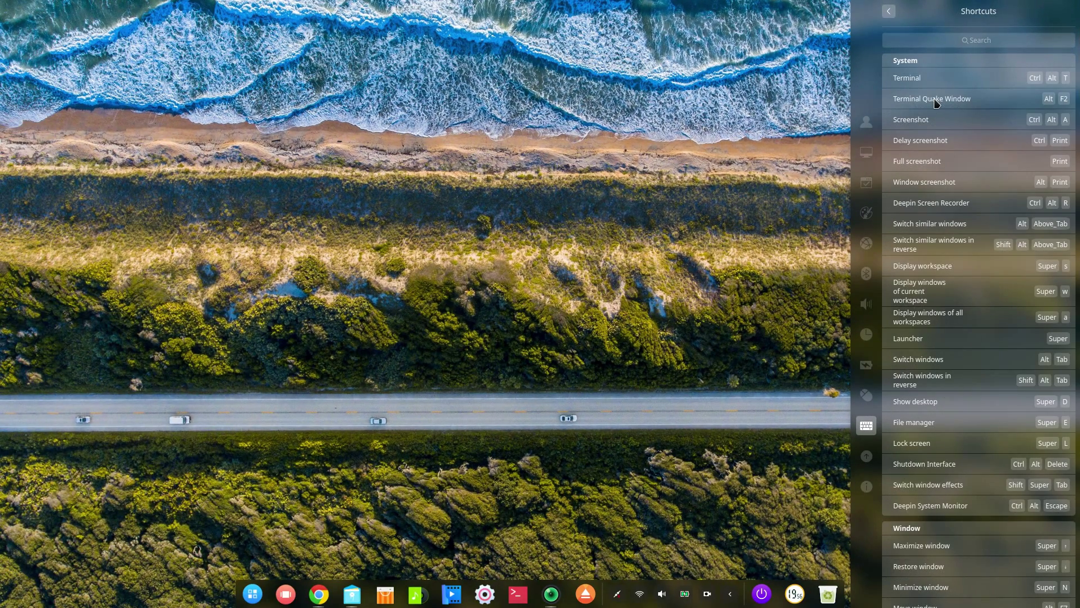
Step: Try the Alt+F2 quake terminal, Ctrl+Alt+A screenshot and Super+S workspace view shortcuts
key("alt+F2")
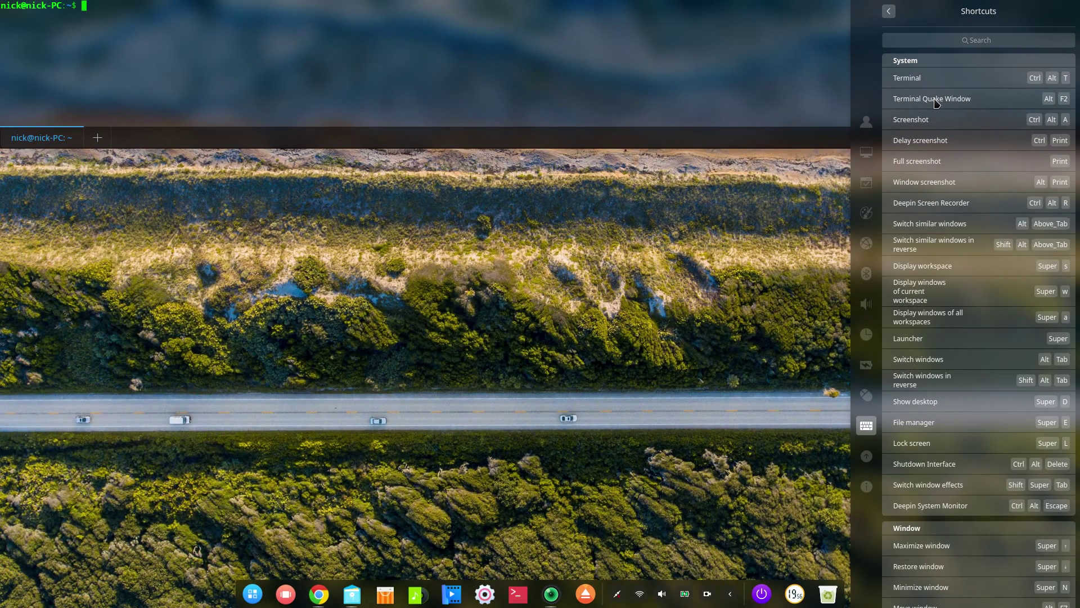
key("alt+F2")
key("ctrl+alt+a")
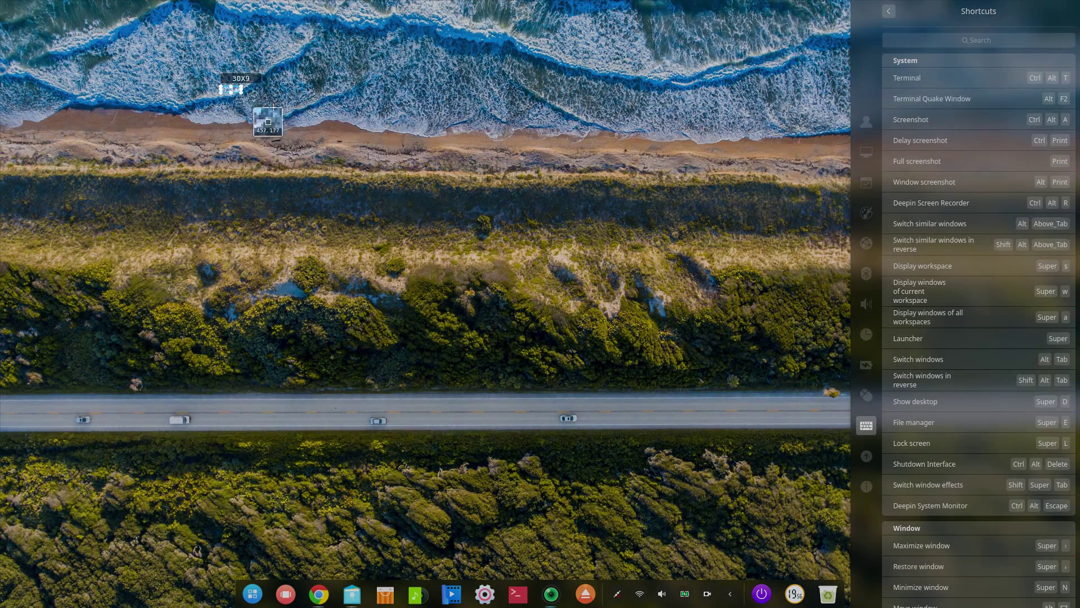
mouse_move(240, 91)
left_mouse_down()
mouse_move(518, 221)
mouse_move(683, 398)
mouse_move(755, 510)
left_mouse_up()
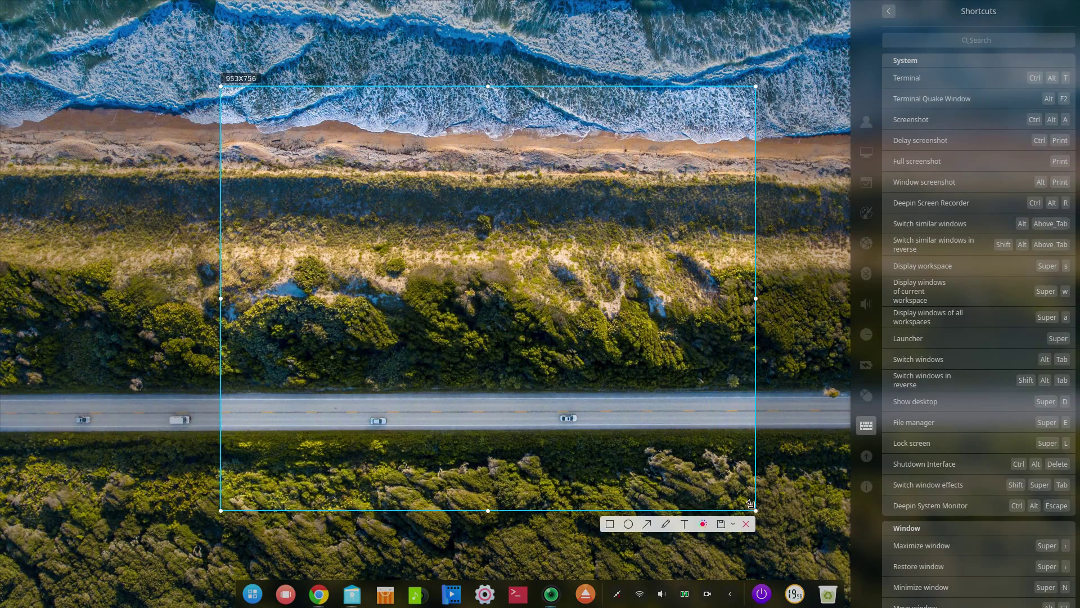
left_click(746, 524)
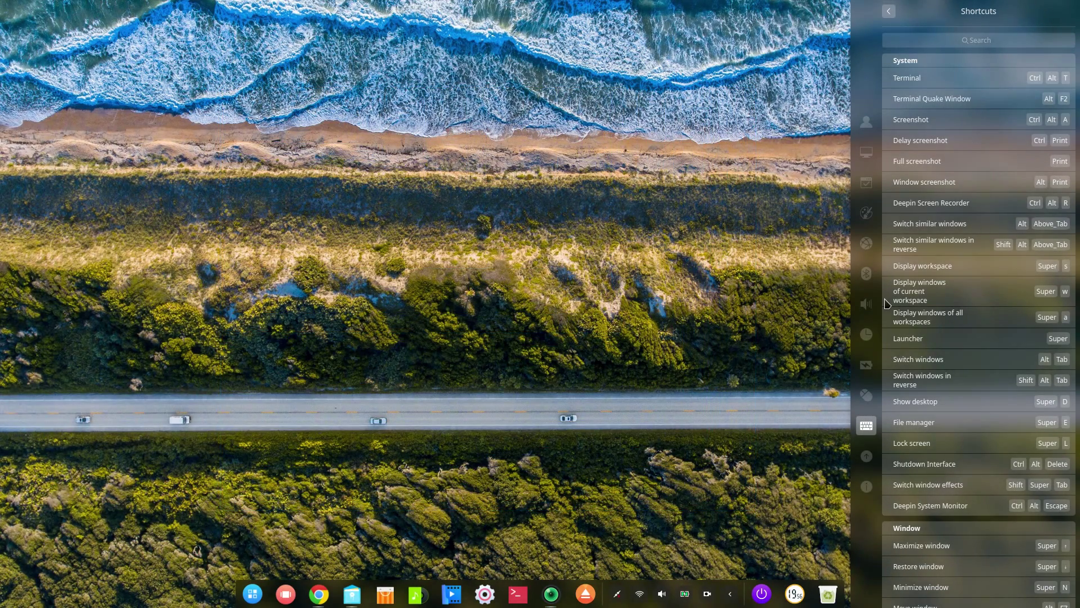
key("super+s")
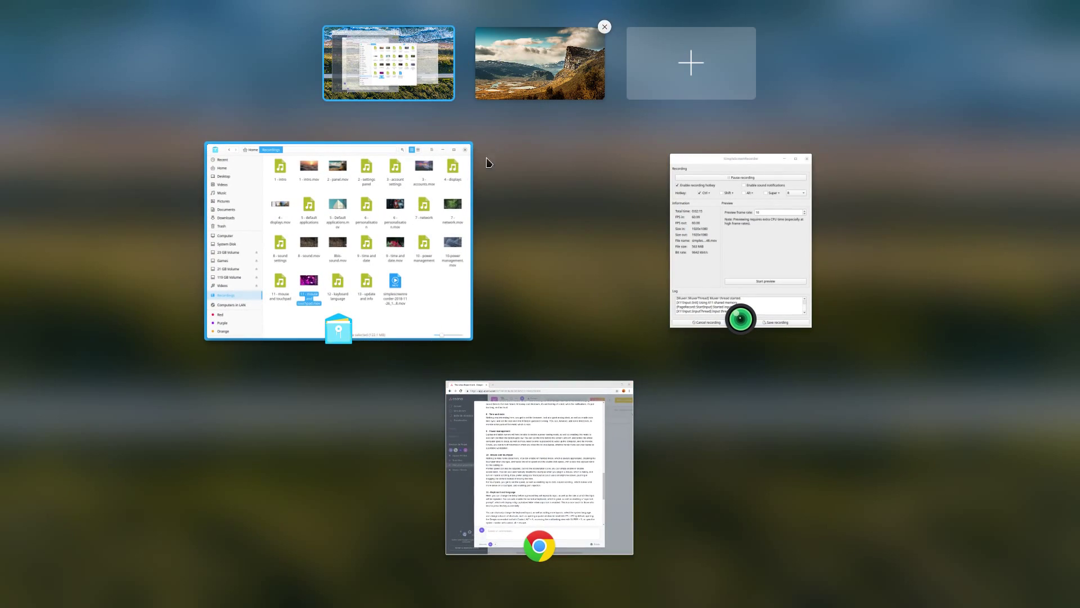
left_click(429, 291)
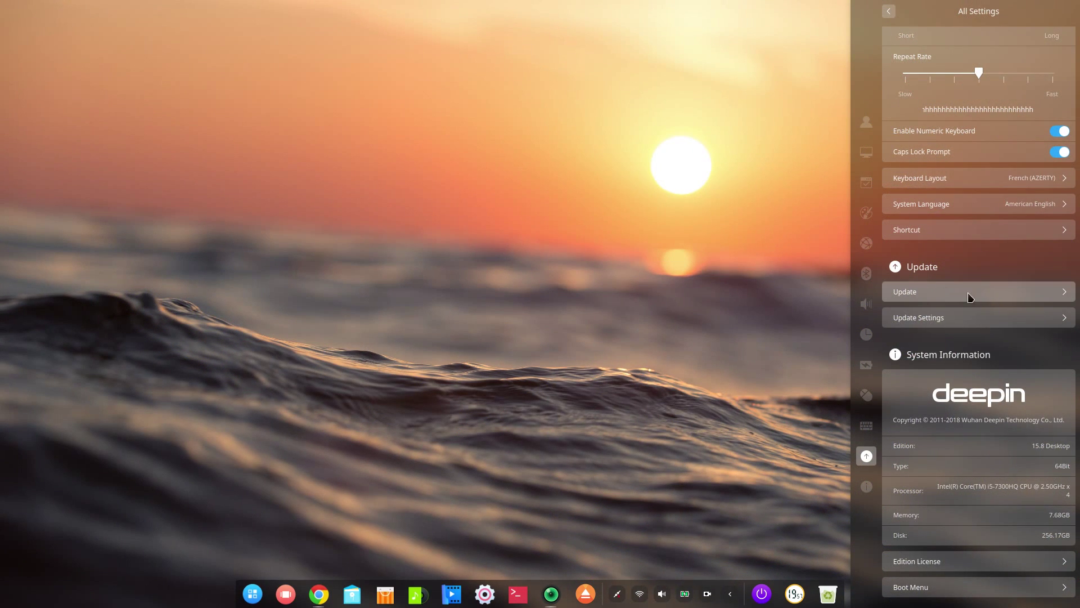
Step: Check the available updates and the mirror list, then return to Update Settings
left_click(1005, 297)
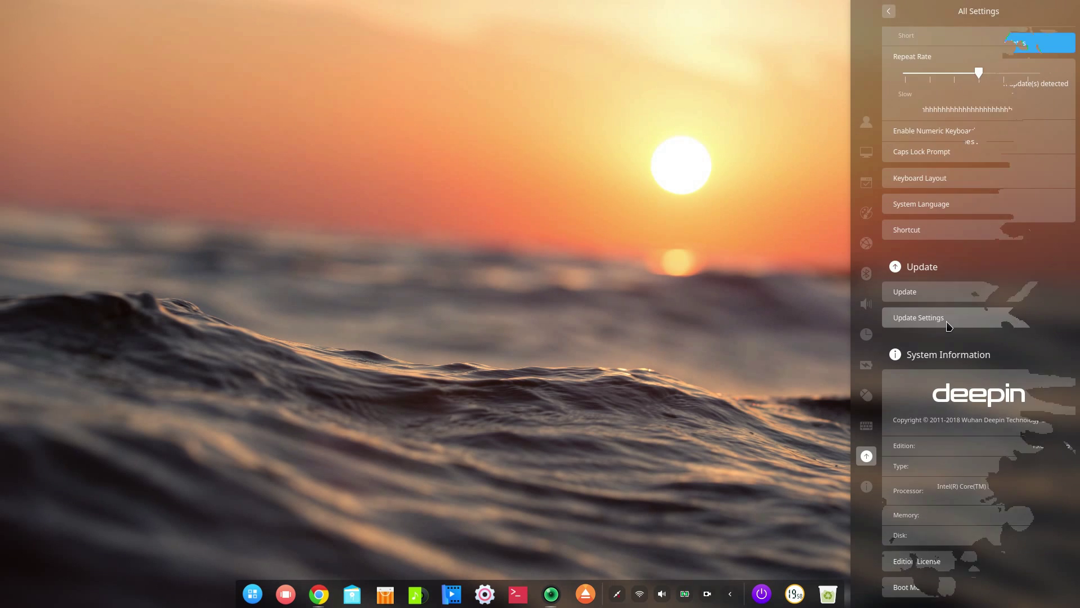
left_click(945, 317)
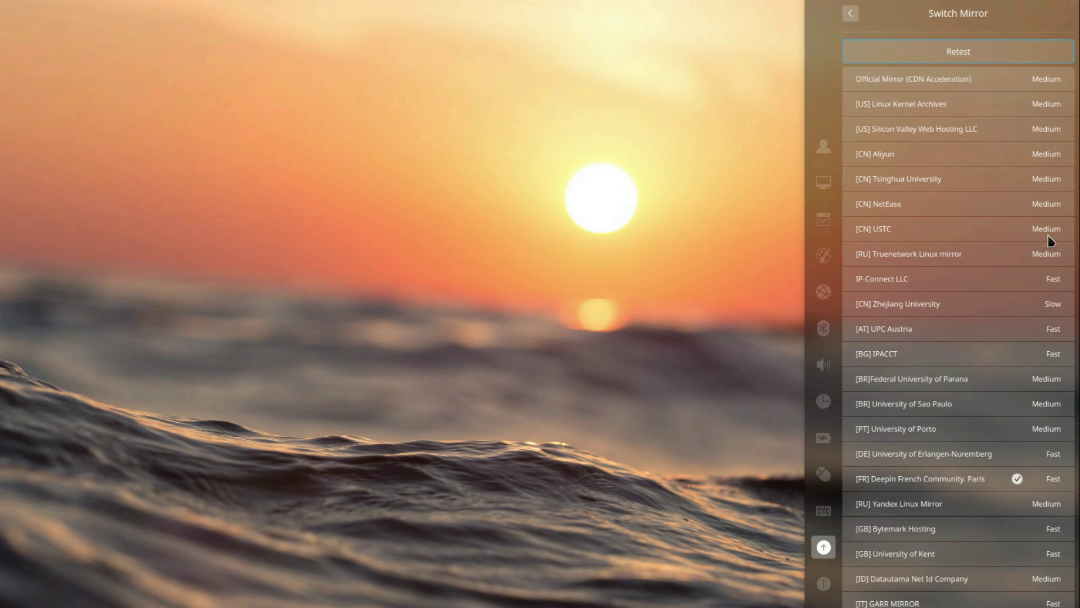
left_click(850, 13)
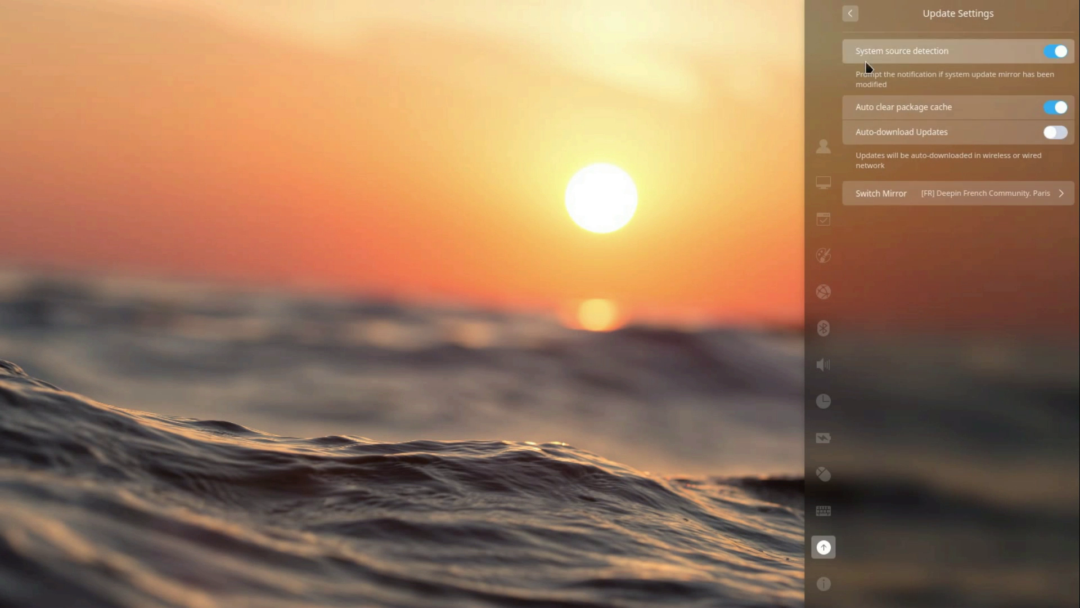
Step: In Boot Menu, pick KDE neon, then cancel authentication so Deepin 15.8 stays default
left_click(823, 583)
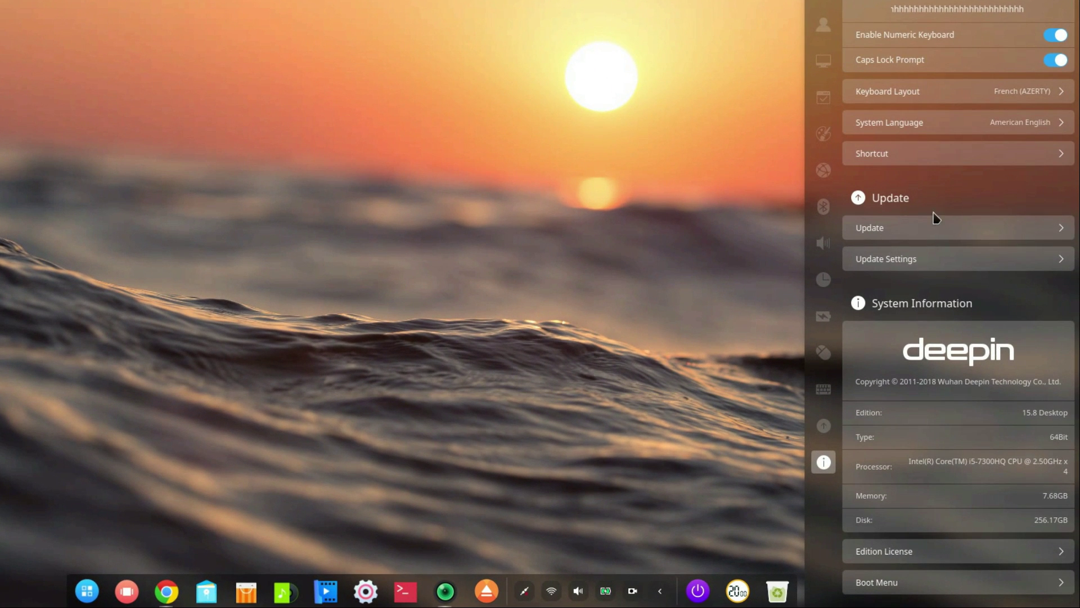
left_click(883, 582)
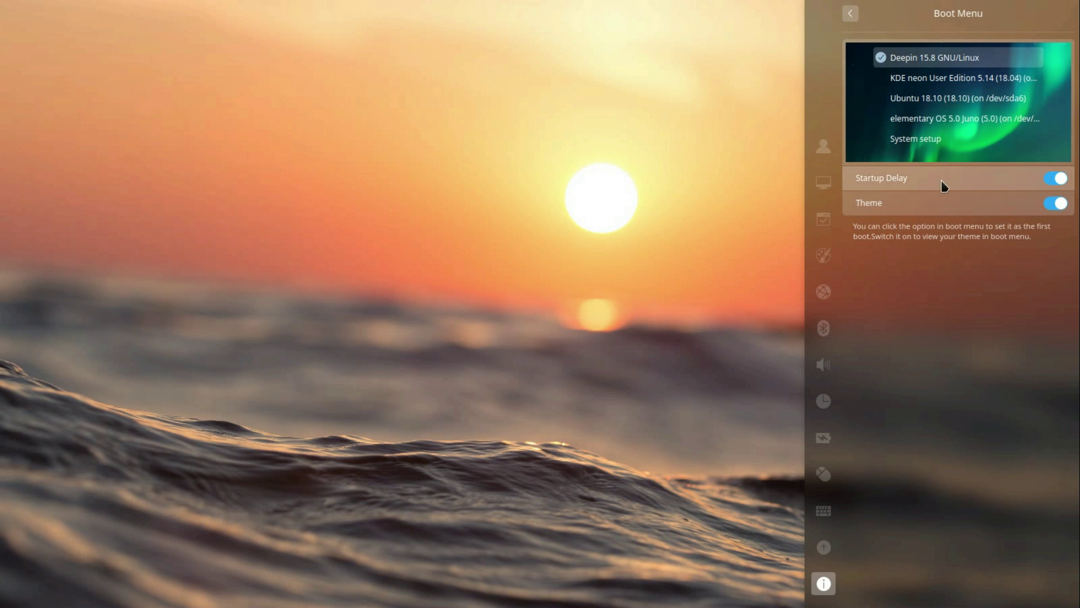
left_click(928, 80)
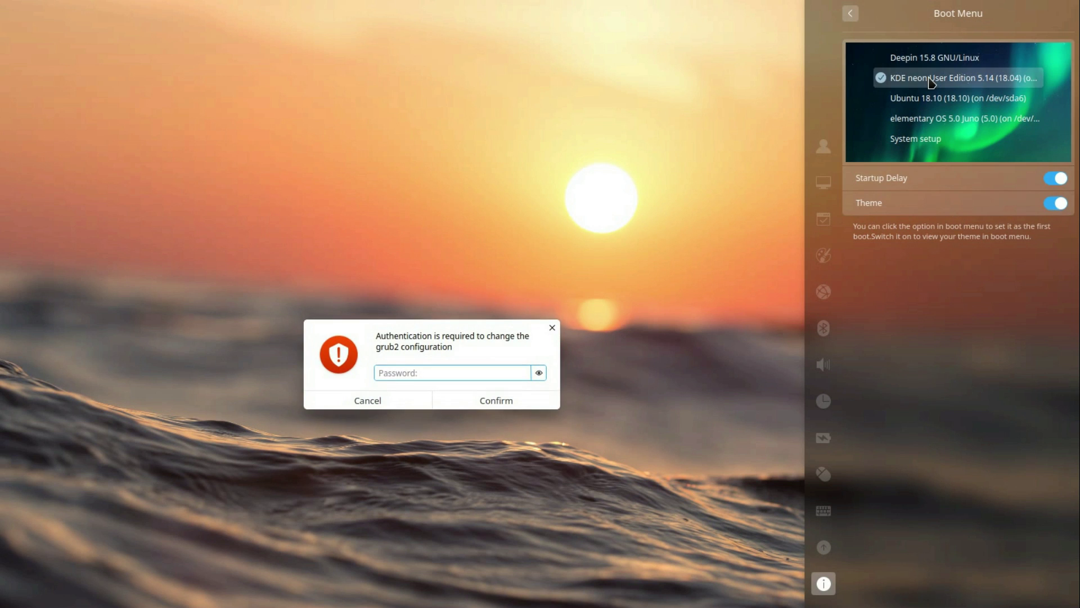
left_click(372, 400)
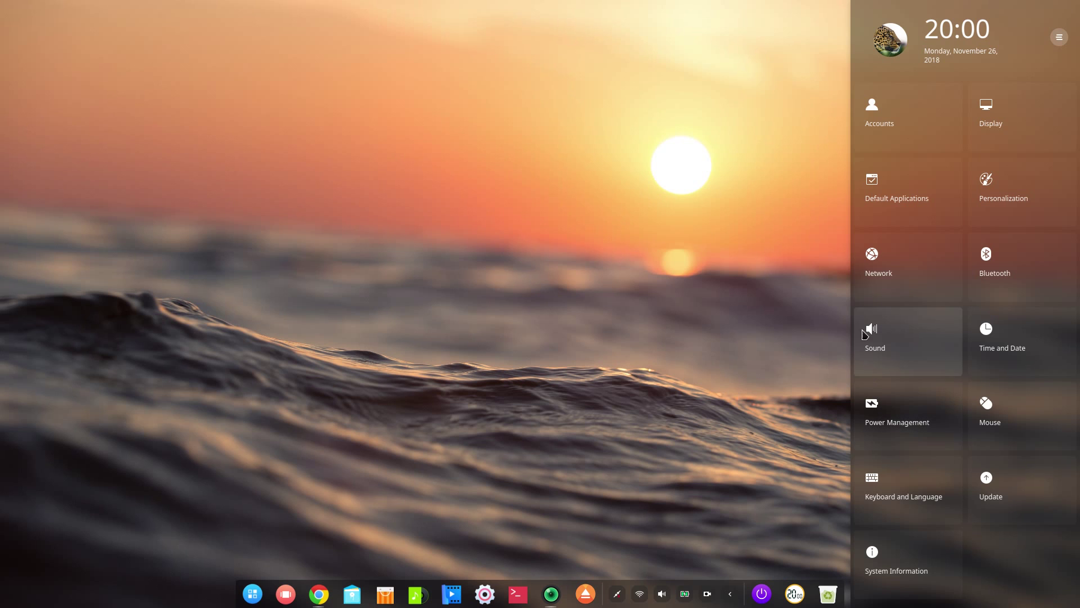
Step: Open Personalization > Theme and scroll through the Window, Icon and Cursor Theme lists
left_click(1042, 112)
left_click(928, 126)
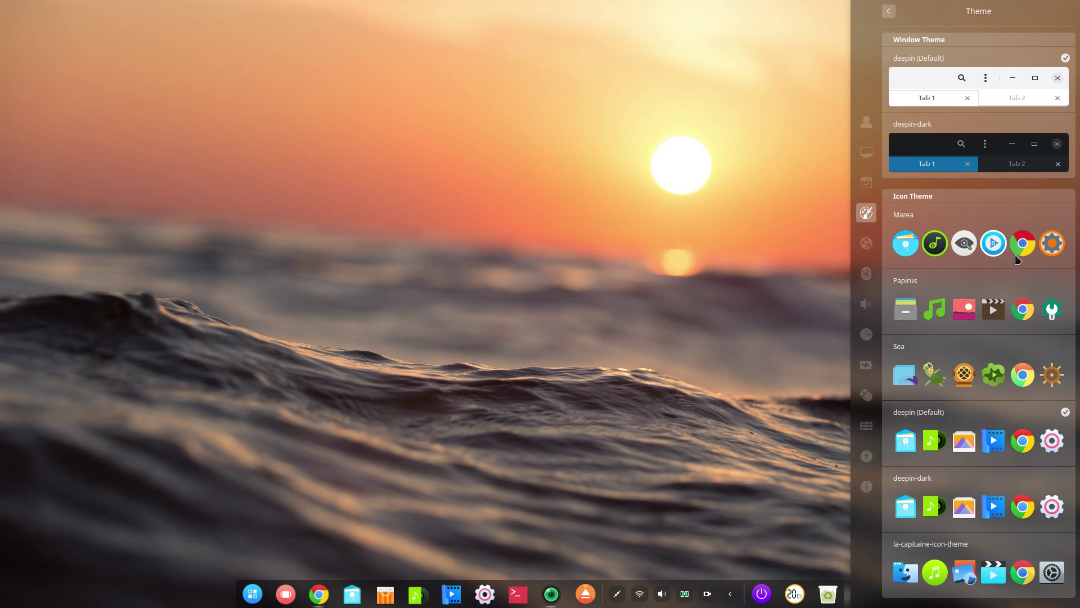
scroll(1033, 319, "down", 5)
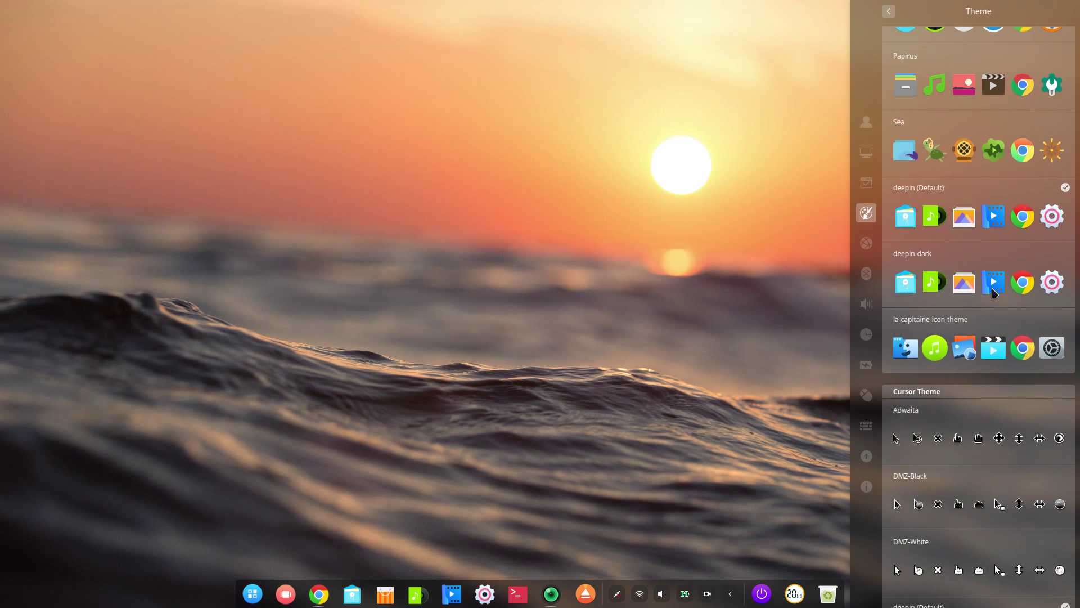
scroll(982, 281, "up", 5)
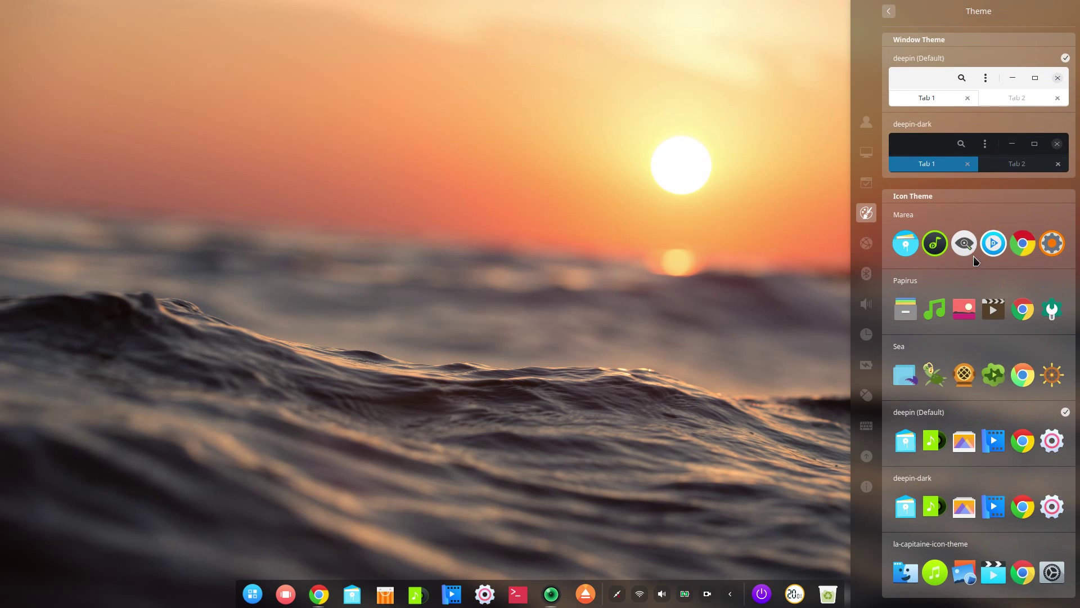
Step: Switch the dock to efficient mode and move it to the top of the screen
right_click(238, 593)
mouse_move(278, 531)
left_click(337, 551)
right_click(393, 595)
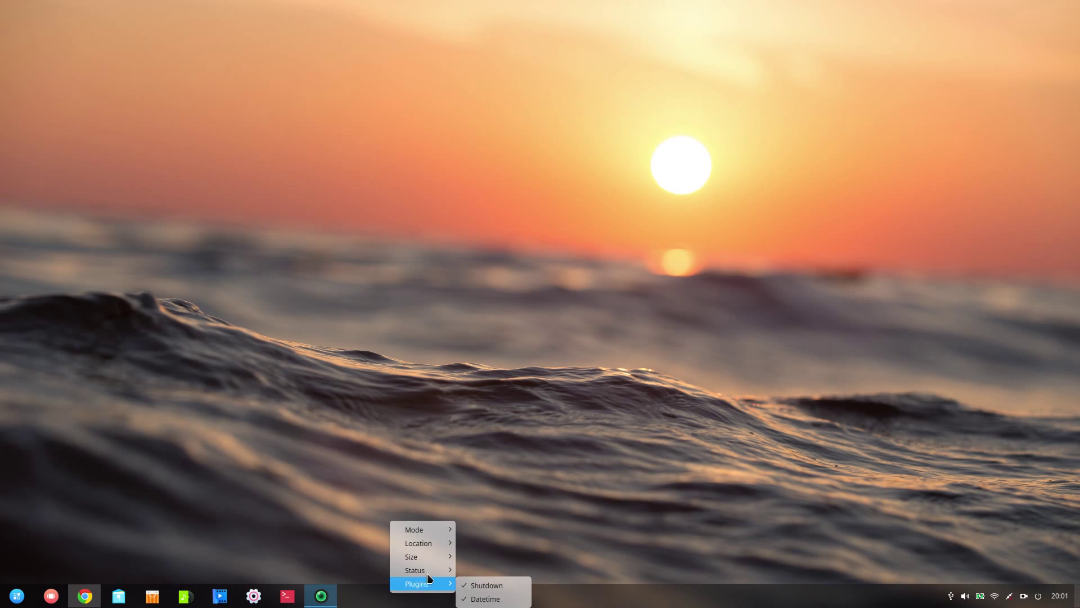
mouse_move(423, 549)
left_click(476, 545)
Step: Make the dock smaller, open the launcher, and move the dock back to the bottom
right_click(440, 8)
mouse_move(473, 42)
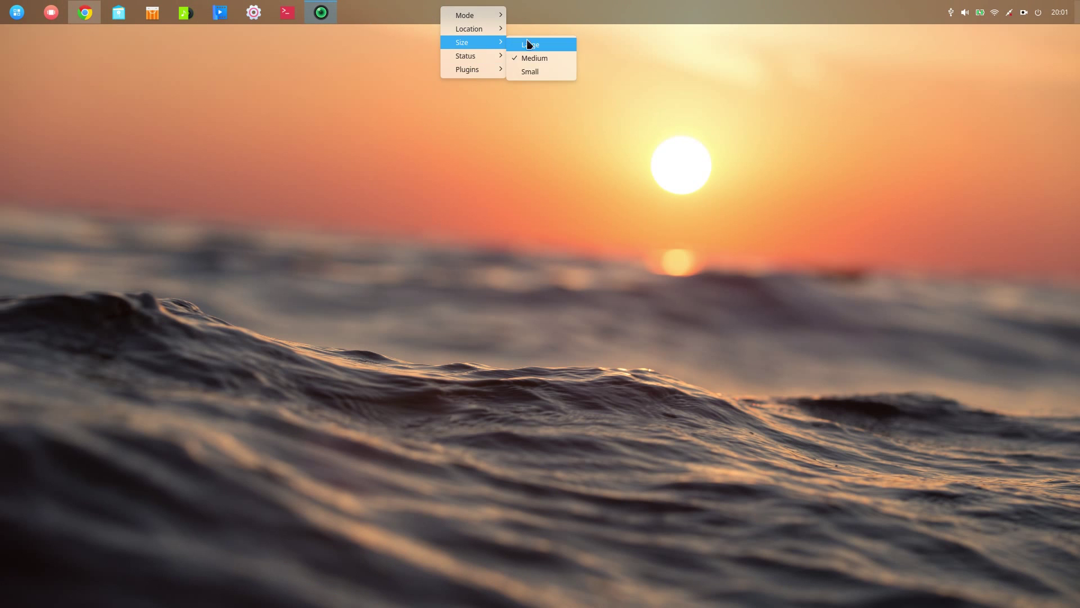
left_click(526, 70)
left_click(14, 11)
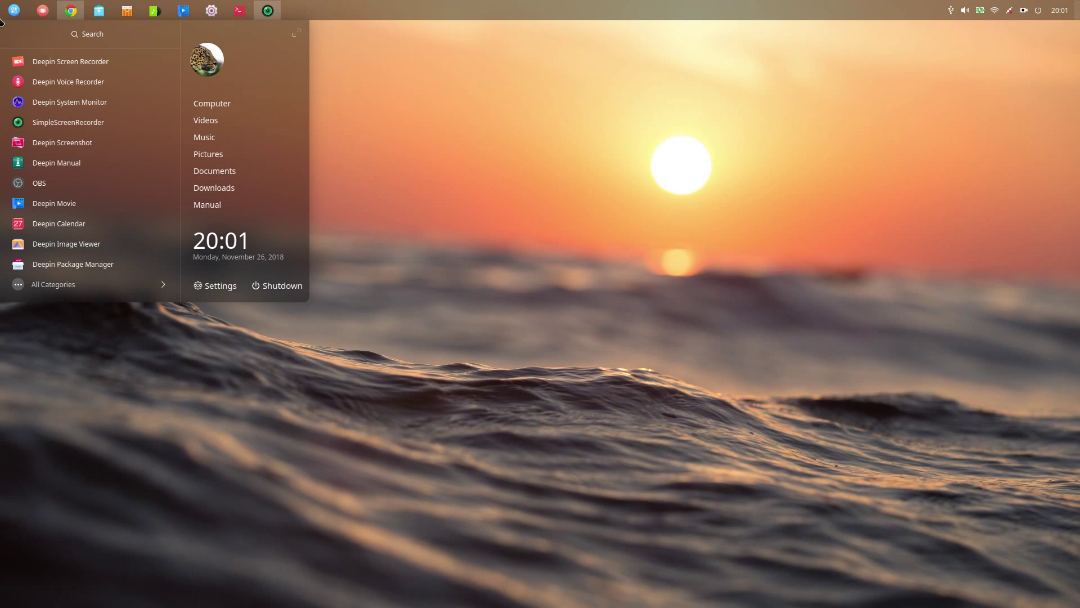
right_click(375, 8)
mouse_move(404, 29)
left_click(476, 44)
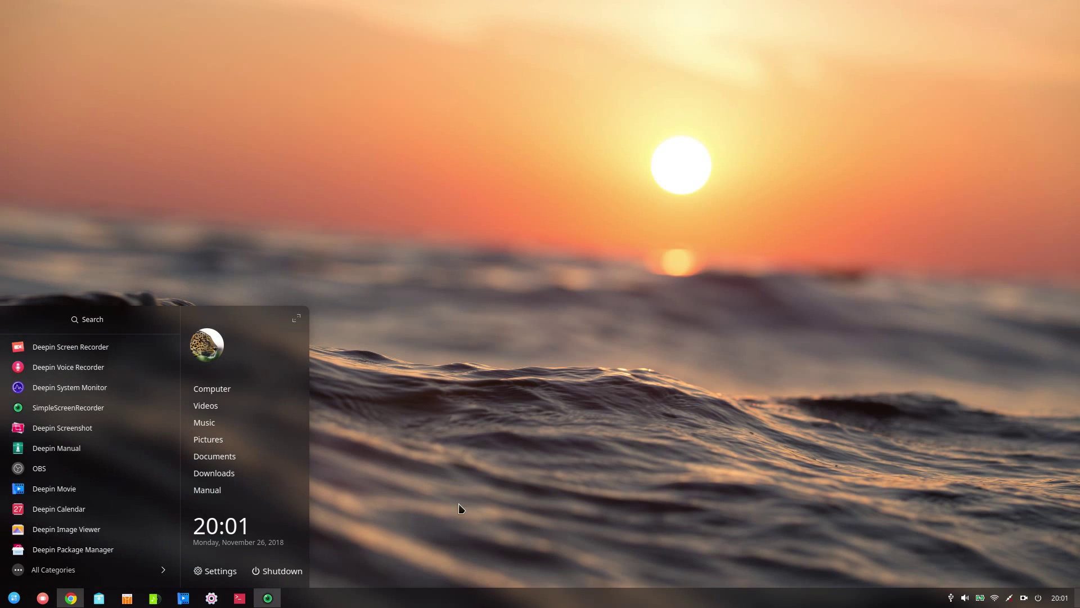
Step: Toggle the launcher and workspace view, return the dock to fashion mode, and open Control Center
key("super")
key("super+s")
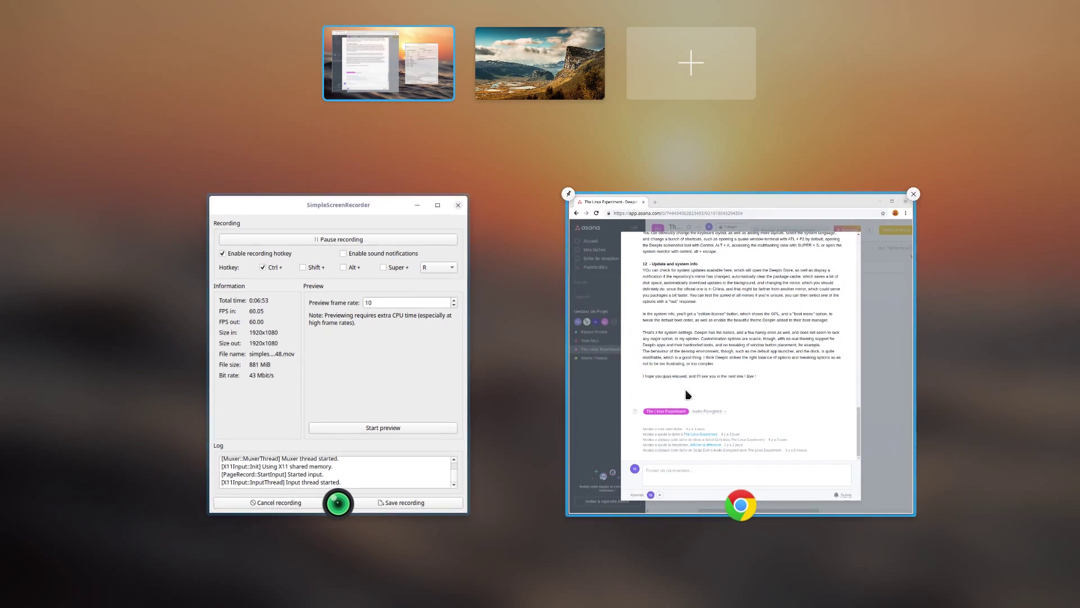
key("Escape")
key("super")
right_click(340, 598)
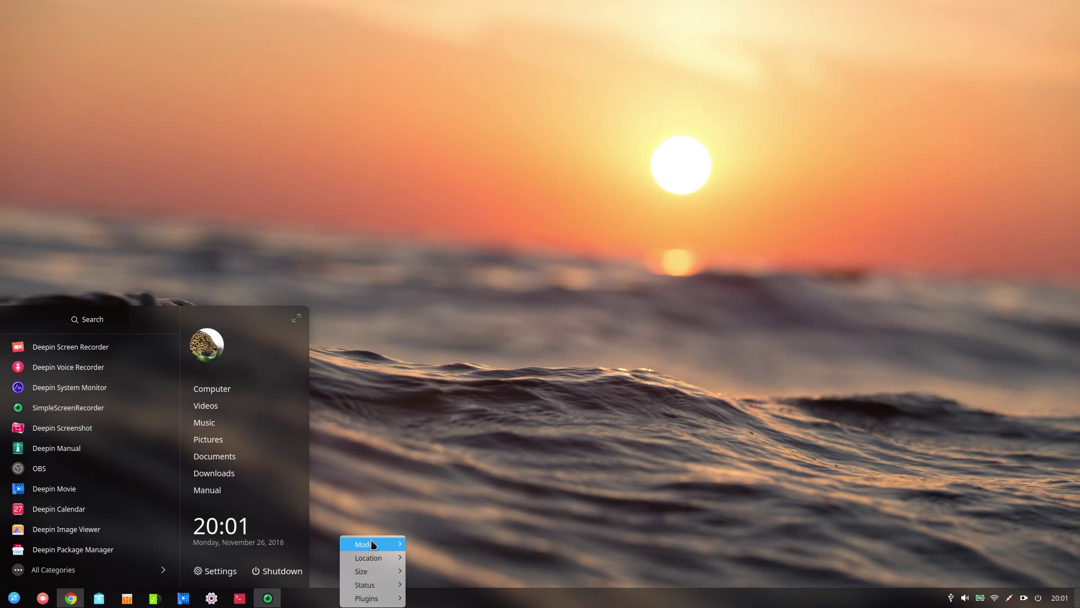
left_click(431, 550)
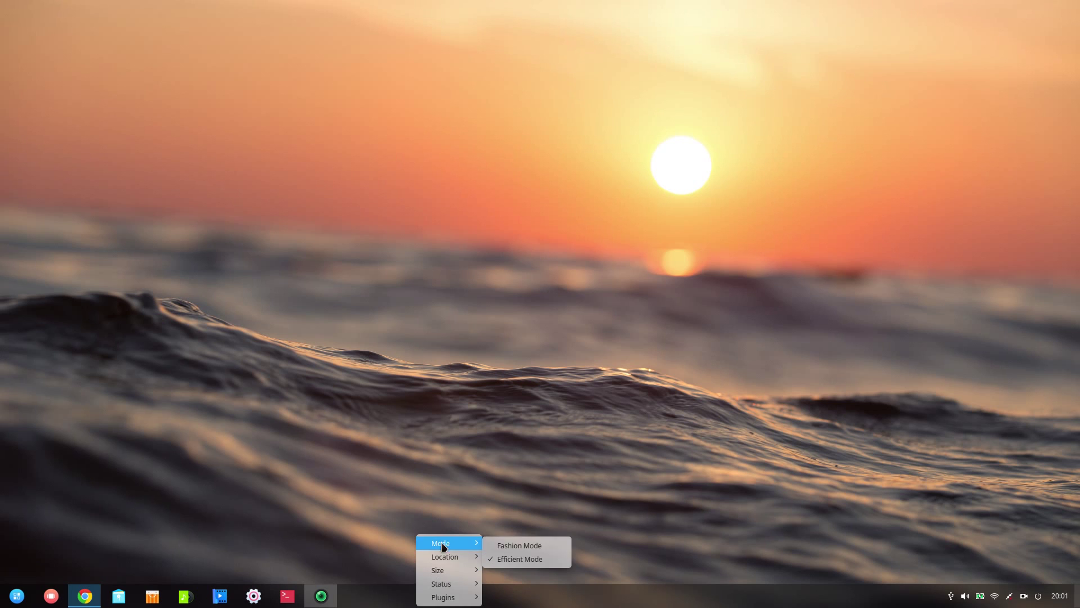
left_click(487, 603)
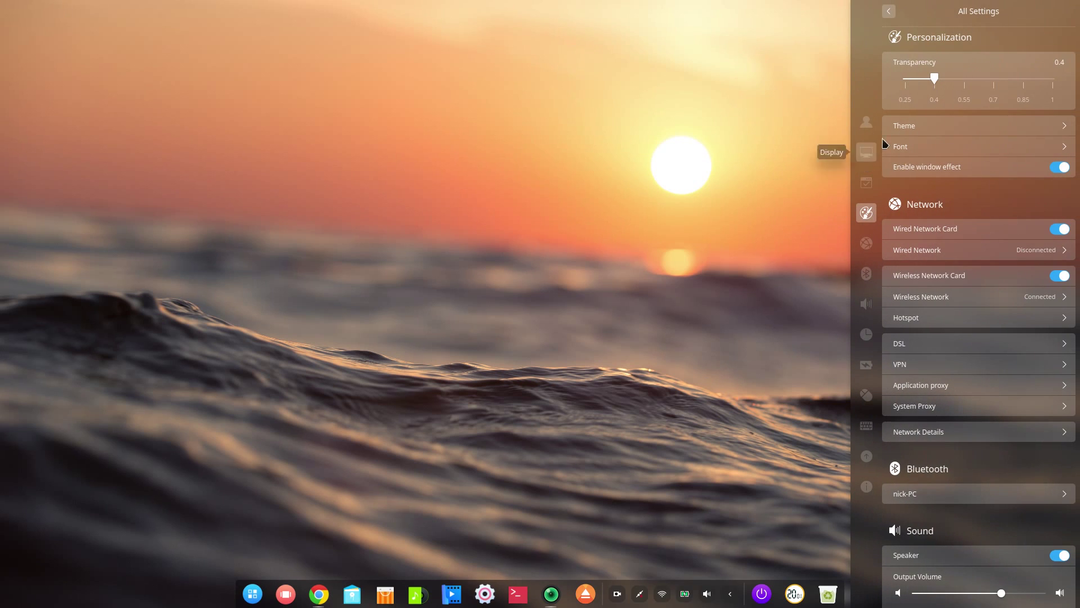
Step: Leave All Settings for the main category tiles from Accounts through System Information
left_click(889, 11)
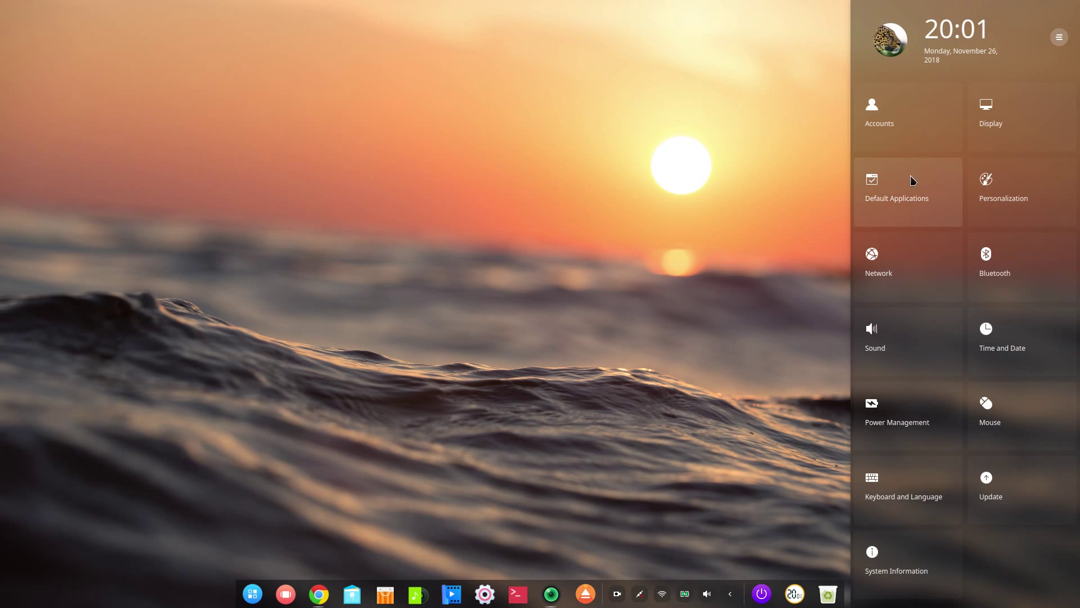